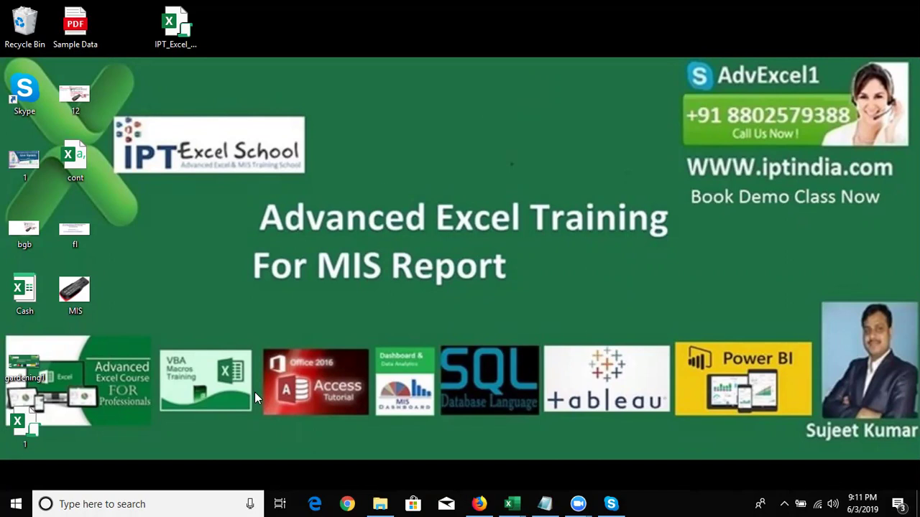
# - Bring the 'Data - Excel' workbook to the front from its taskbar thumbnail
pyautogui.moveTo(503, 502)
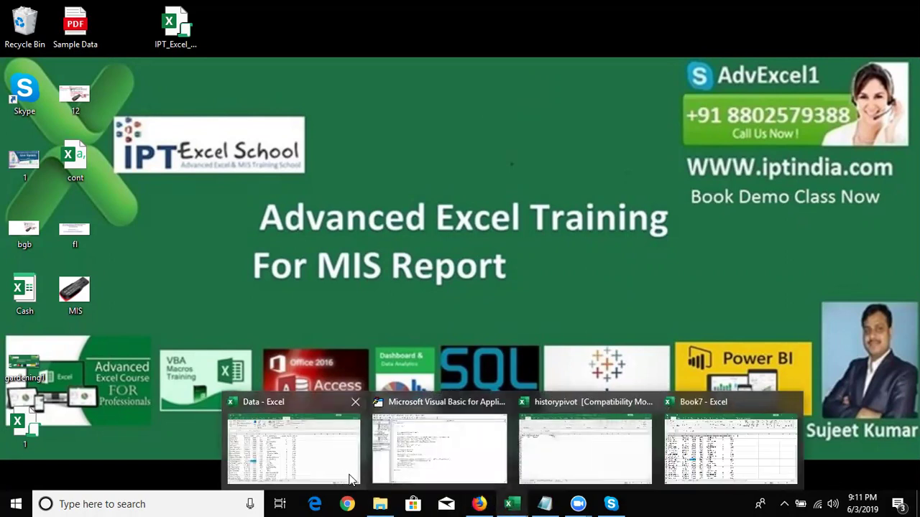
pyautogui.click(341, 476)
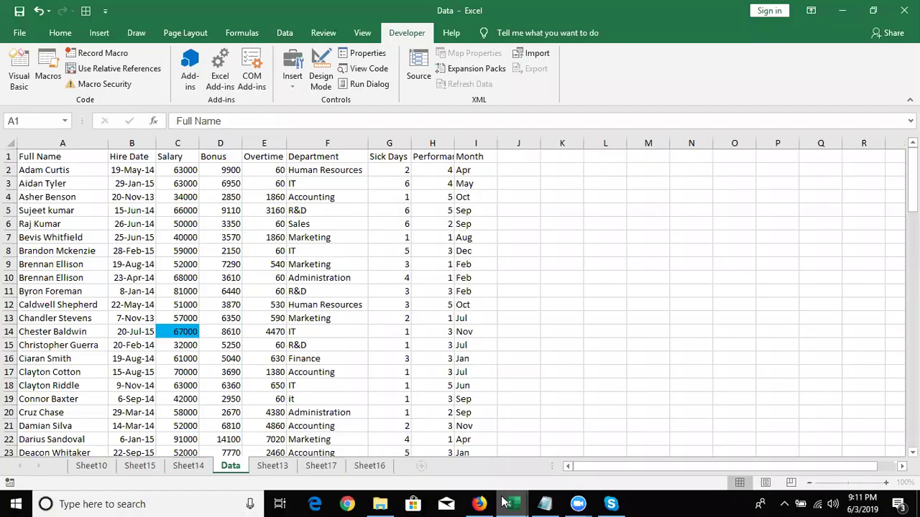
pyautogui.click(340, 211)
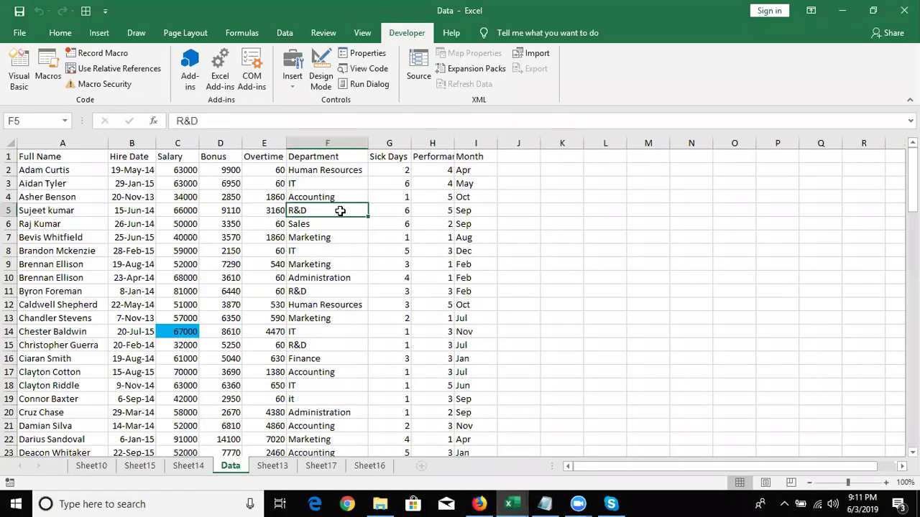
pyautogui.click(57, 35)
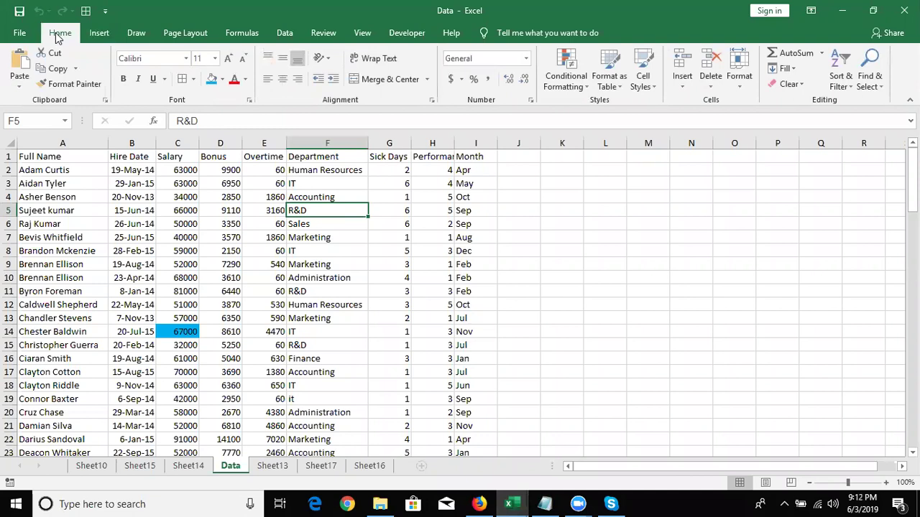
pyautogui.click(49, 156)
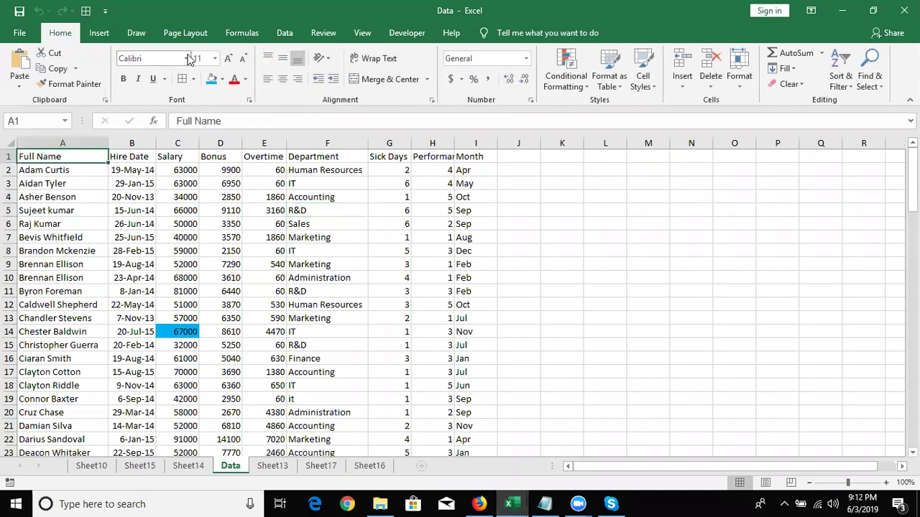
pyautogui.click(284, 33)
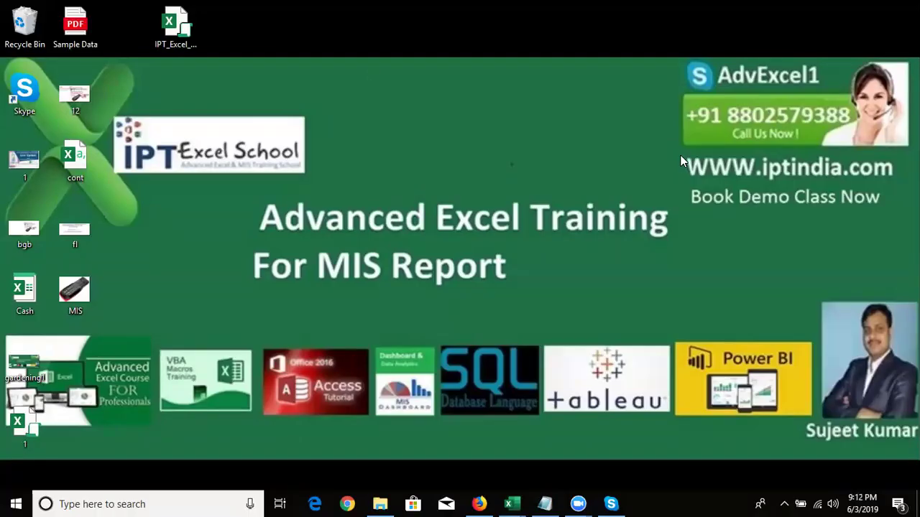
pyautogui.moveTo(761, 157)
pyautogui.mouseDown()
pyautogui.moveTo(855, 182)
pyautogui.moveTo(841, 180)
pyautogui.mouseUp()
pyautogui.hotkey('alt', 'Tab')
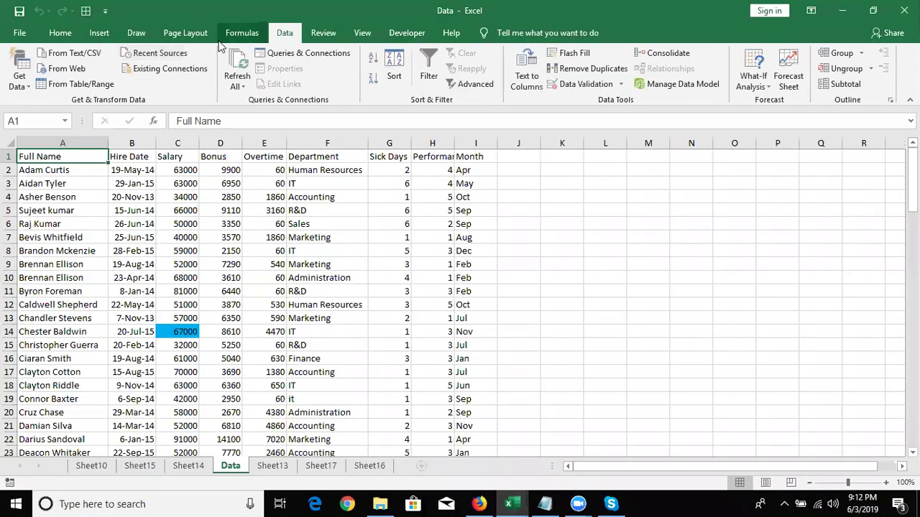
pyautogui.click(60, 33)
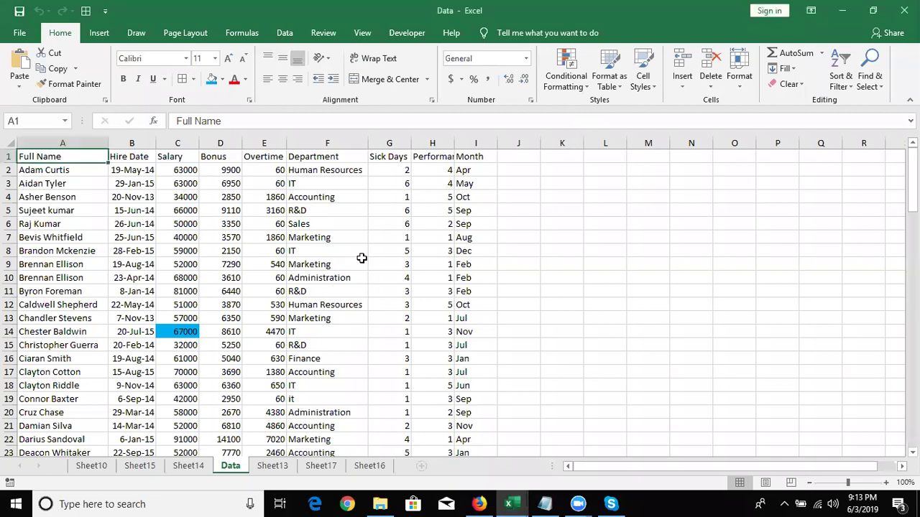
pyautogui.press('Down')
pyautogui.press('Down')
pyautogui.press('Down')
pyautogui.press('Down')
pyautogui.press('Down')
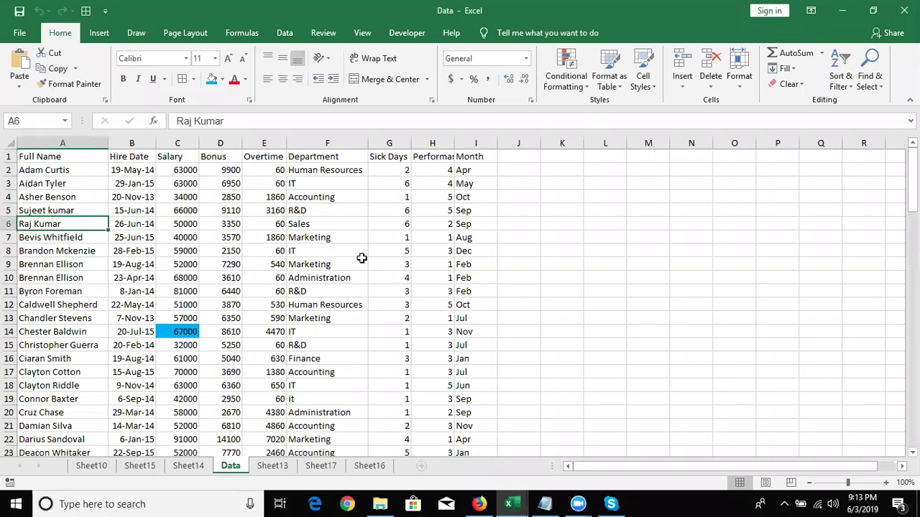
pyautogui.press('Down')
pyautogui.press('Down')
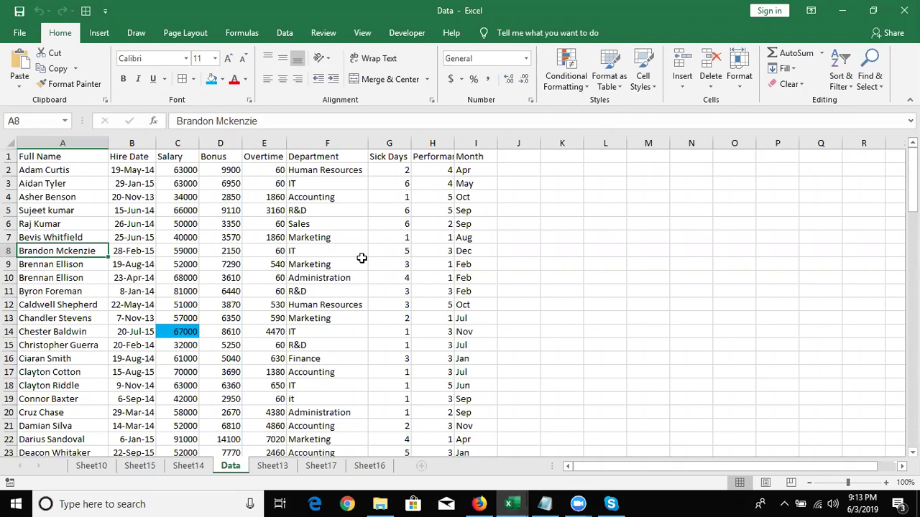
pyautogui.hotkey('ctrl', 'Home')
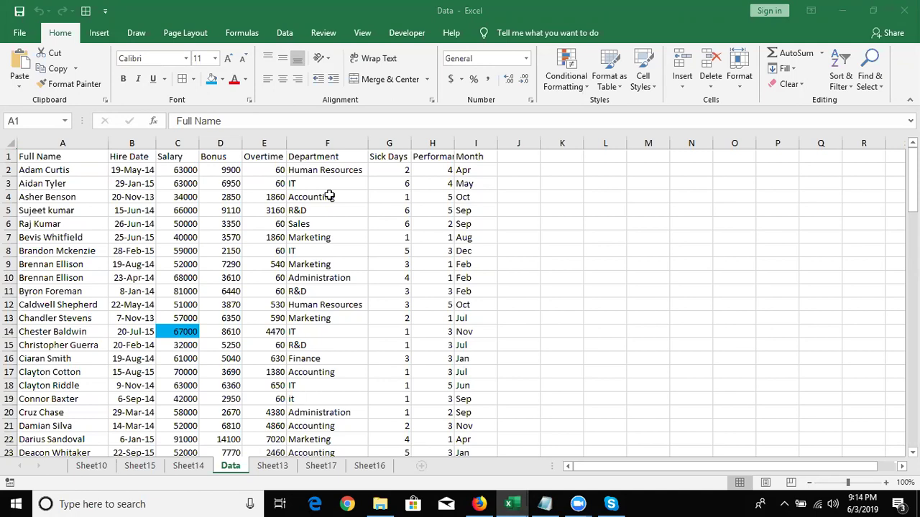
pyautogui.click(69, 234)
pyautogui.press('Down')
pyautogui.press('Down')
pyautogui.press('Down')
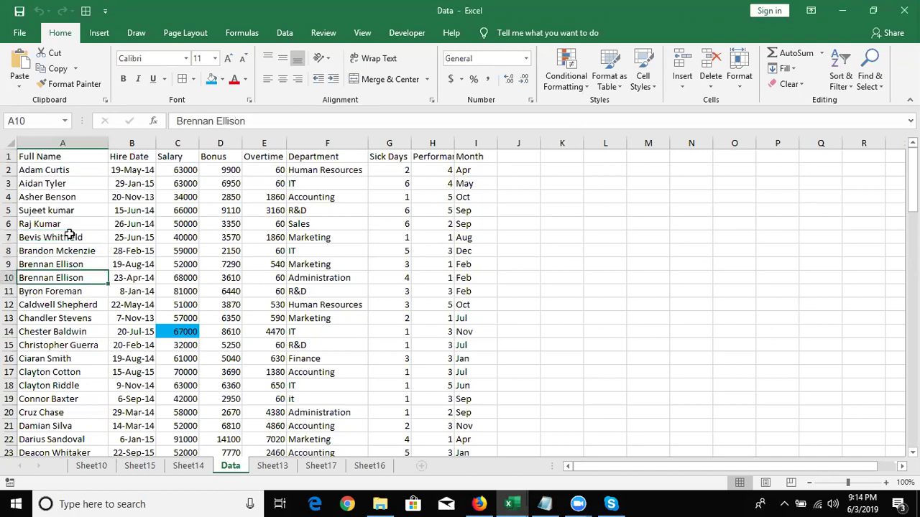
pyautogui.hotkey('shift', 'space')
pyautogui.hotkey('ctrl', 'shift', '+')
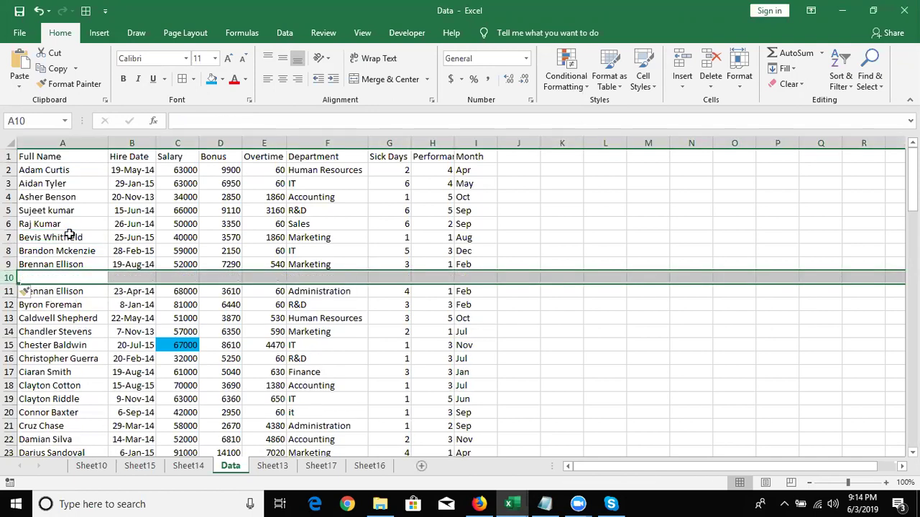
pyautogui.press('Up')
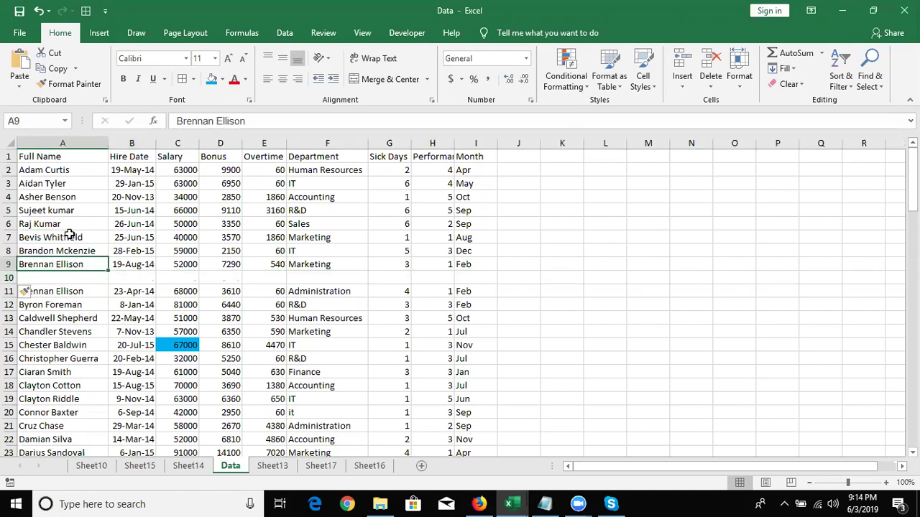
pyautogui.press('Down')
pyautogui.press('Down')
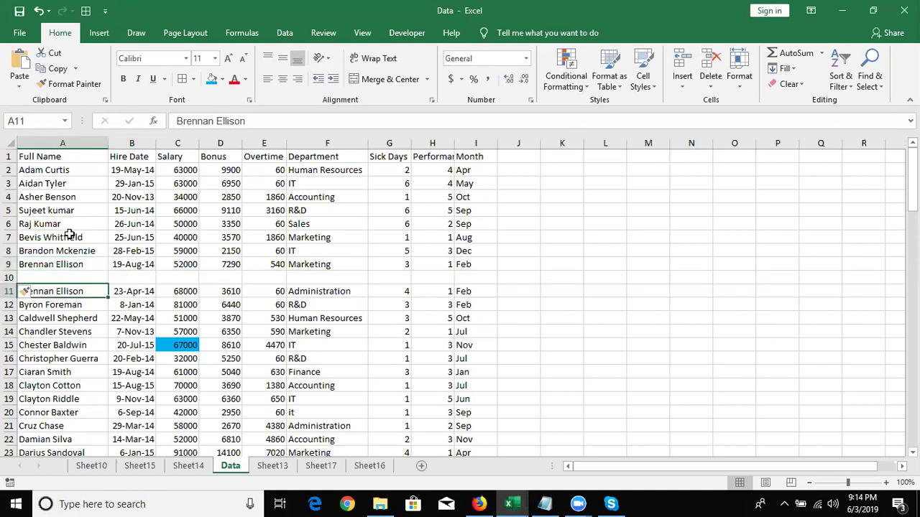
pyautogui.hotkey('ctrl', 'Home')
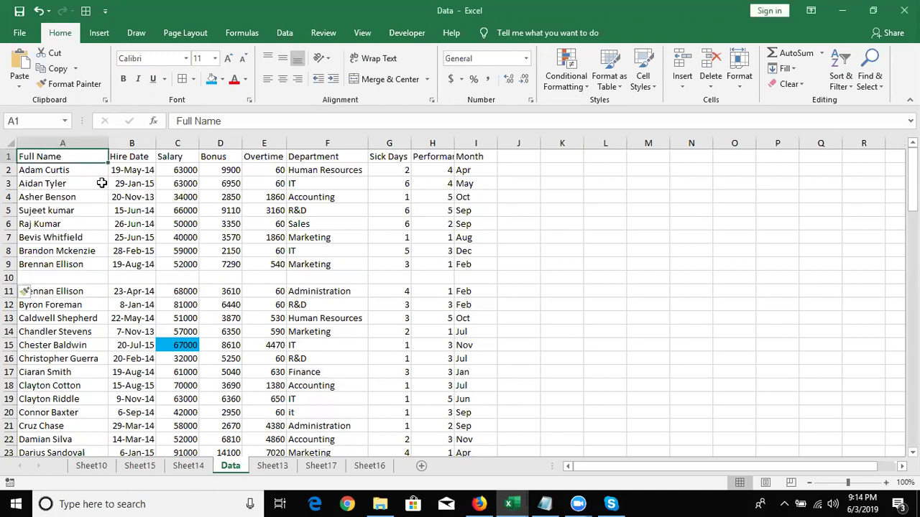
pyautogui.hotkey('ctrl', 'a')
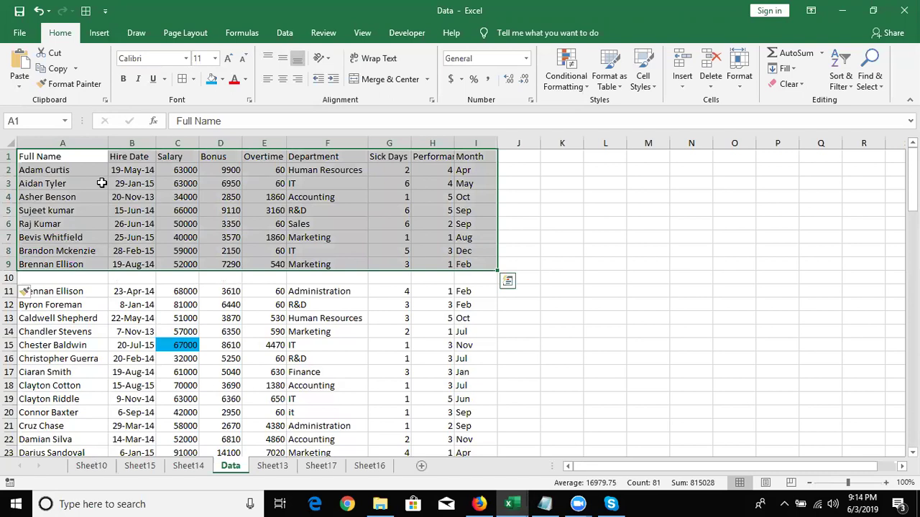
pyautogui.press('Down')
pyautogui.press('Down')
pyautogui.press('Down')
pyautogui.press('Down')
pyautogui.press('Down')
pyautogui.press('Down')
pyautogui.press('Down')
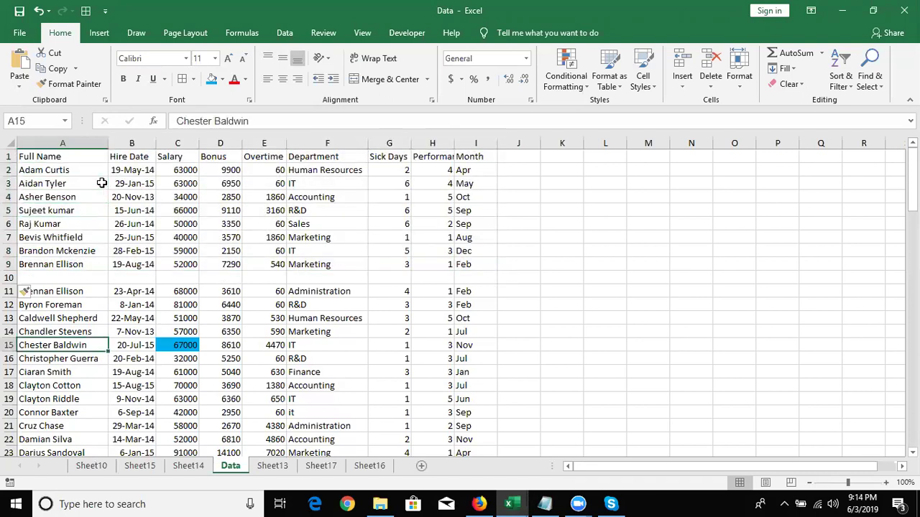
pyautogui.press('Up')
pyautogui.press('Up')
pyautogui.press('Up')
pyautogui.press('Up')
pyautogui.press('Up')
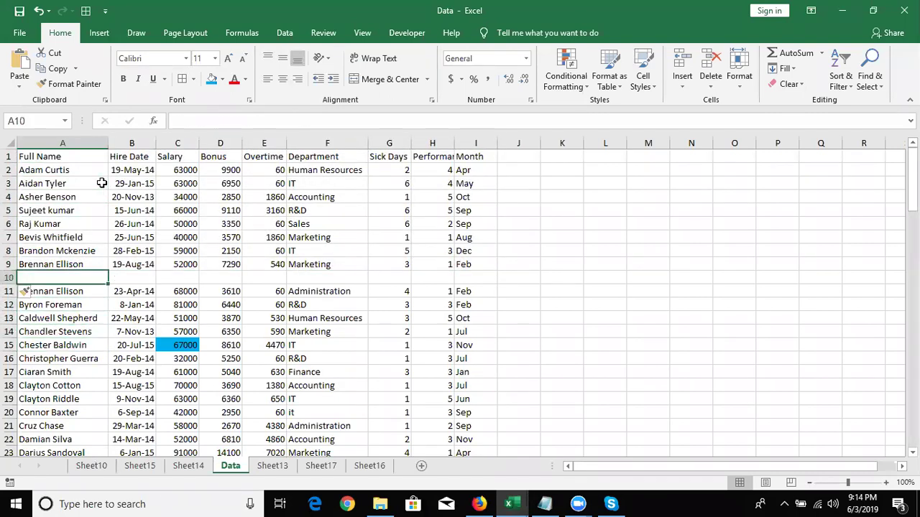
pyautogui.hotkey('shift', 'space')
pyautogui.hotkey('ctrl', '-')
pyautogui.hotkey('ctrl', 'Home')
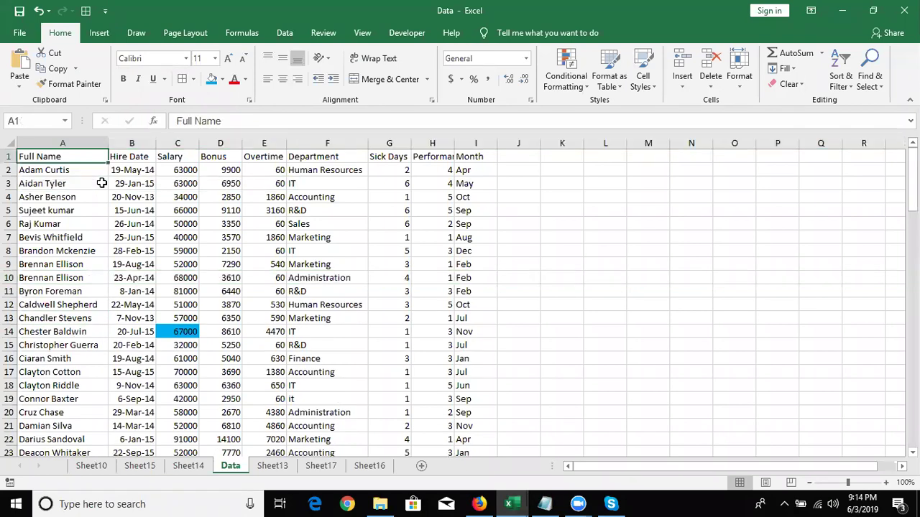
pyautogui.press('Down')
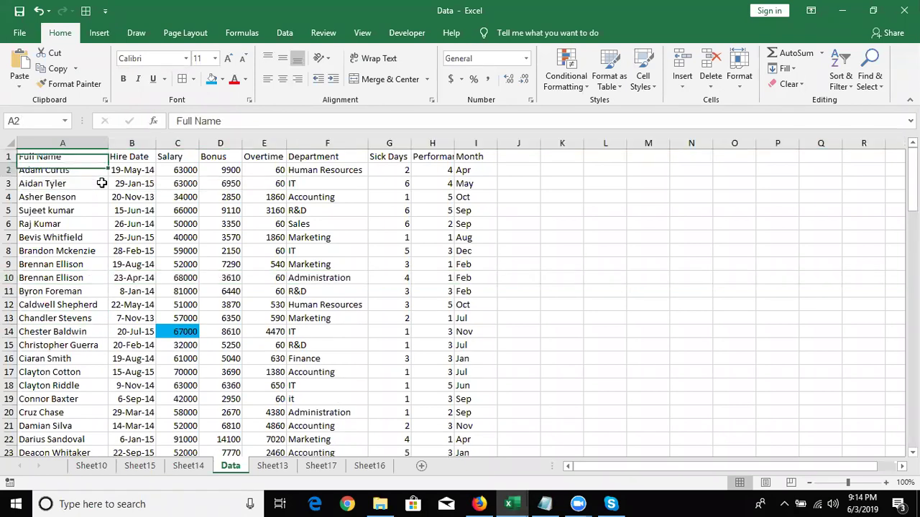
pyautogui.press('Right')
pyautogui.press('Left')
pyautogui.press('Up')
pyautogui.press('Right')
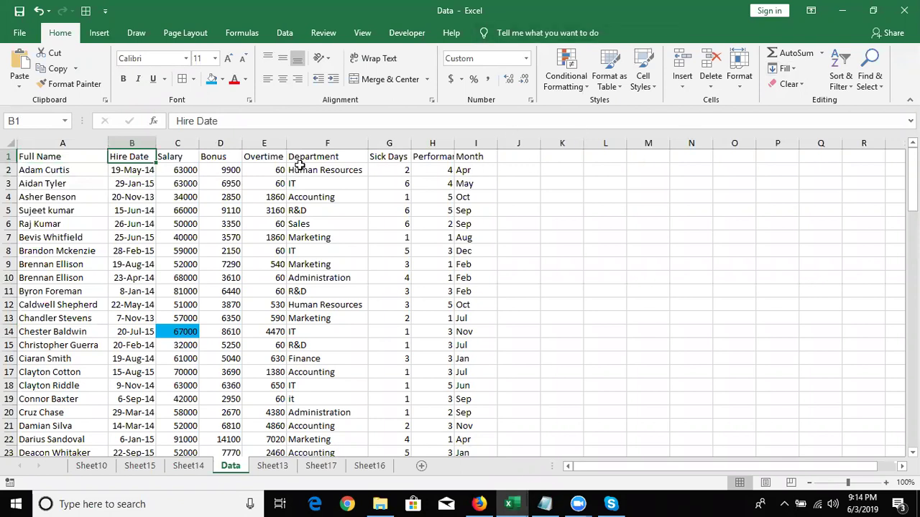
pyautogui.click(784, 68)
pyautogui.click(848, 72)
pyautogui.click(848, 72)
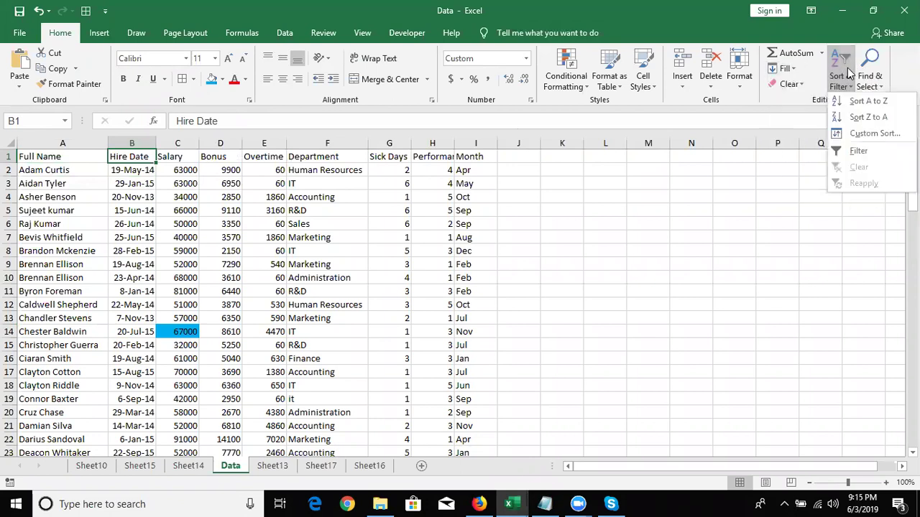
pyautogui.click(850, 100)
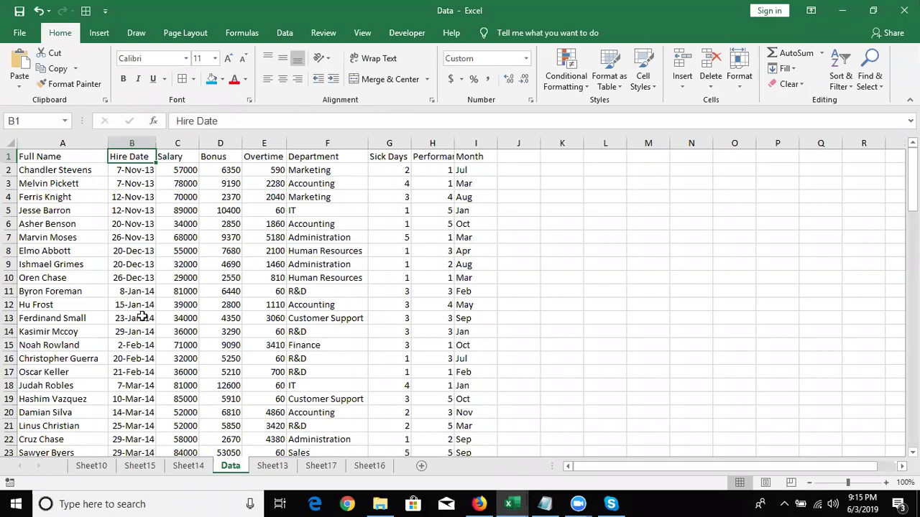
pyautogui.hotkey('ctrl', 'z')
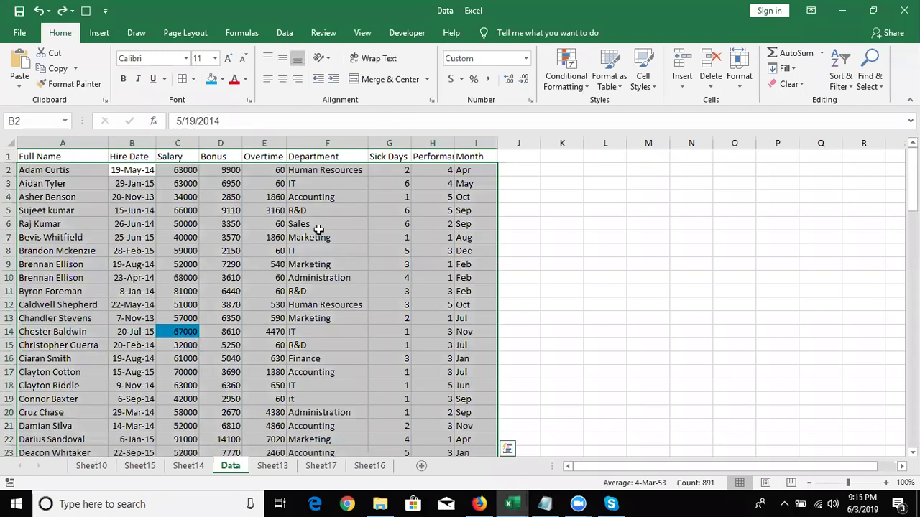
pyautogui.click(319, 225)
pyautogui.click(328, 144)
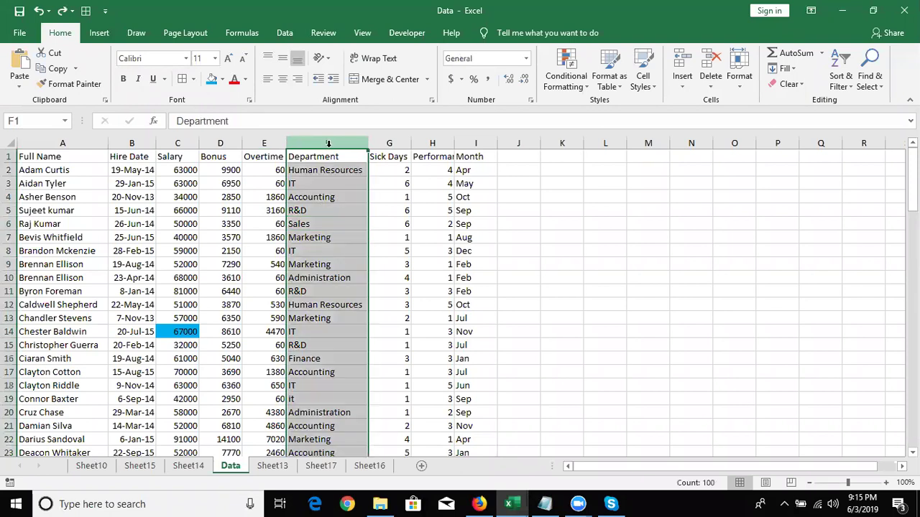
pyautogui.click(190, 142)
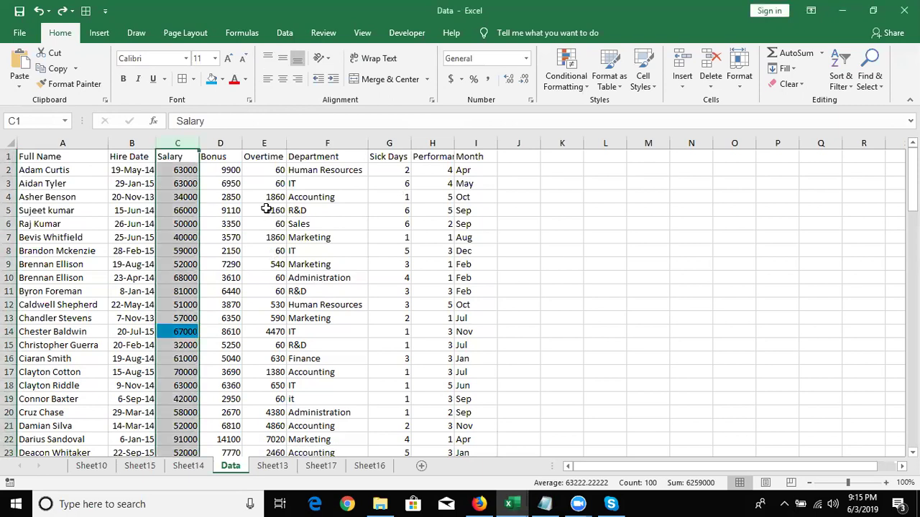
pyautogui.press('Right')
pyautogui.press('Right')
pyautogui.press('Right')
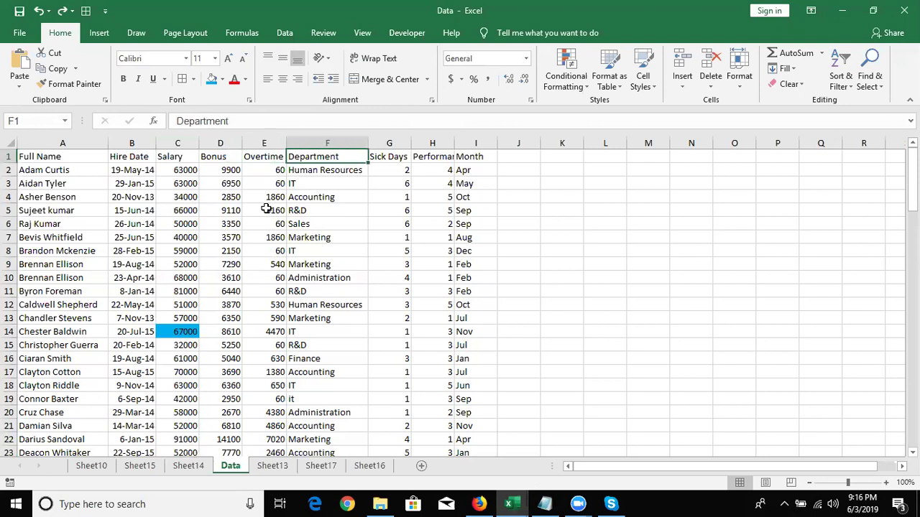
# - Custom-sort the records by Department A to Z, then by Salary smallest to largest
pyautogui.click(841, 77)
pyautogui.click(866, 134)
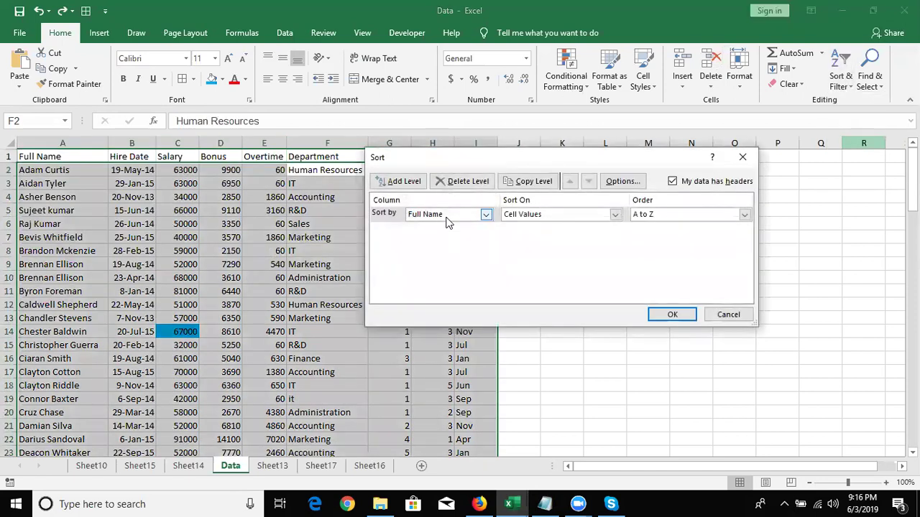
pyautogui.click(447, 216)
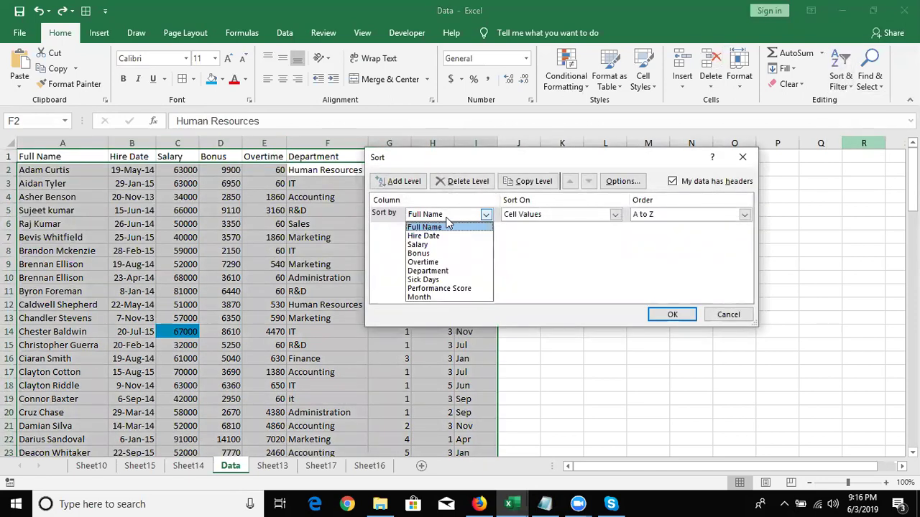
pyautogui.click(447, 222)
pyautogui.click(483, 214)
pyautogui.click(427, 271)
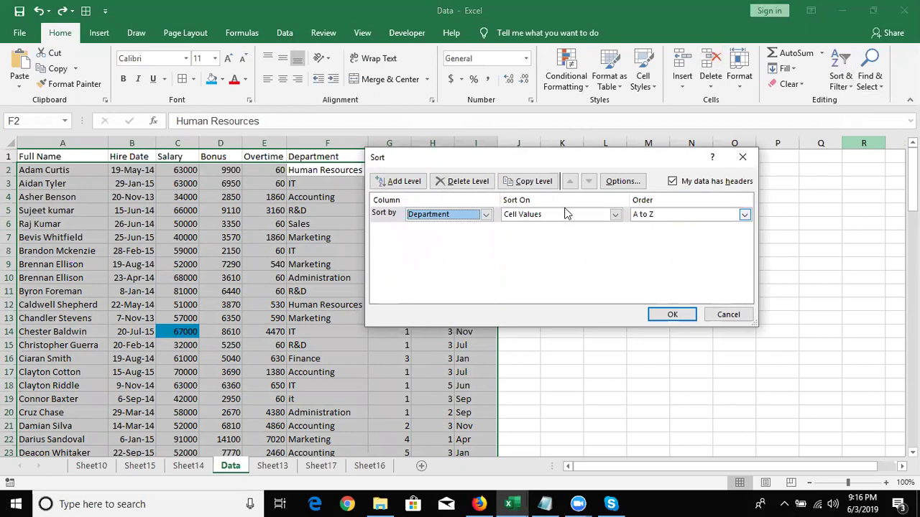
pyautogui.click(393, 181)
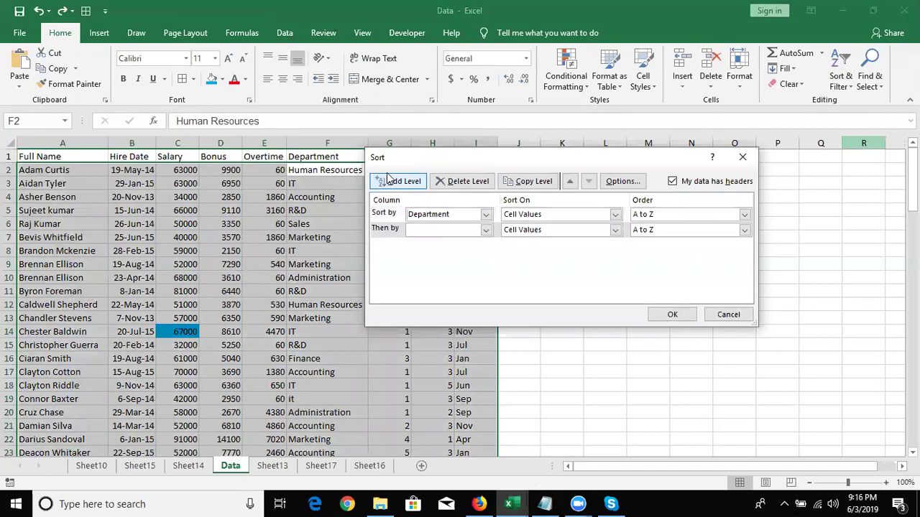
pyautogui.click(424, 230)
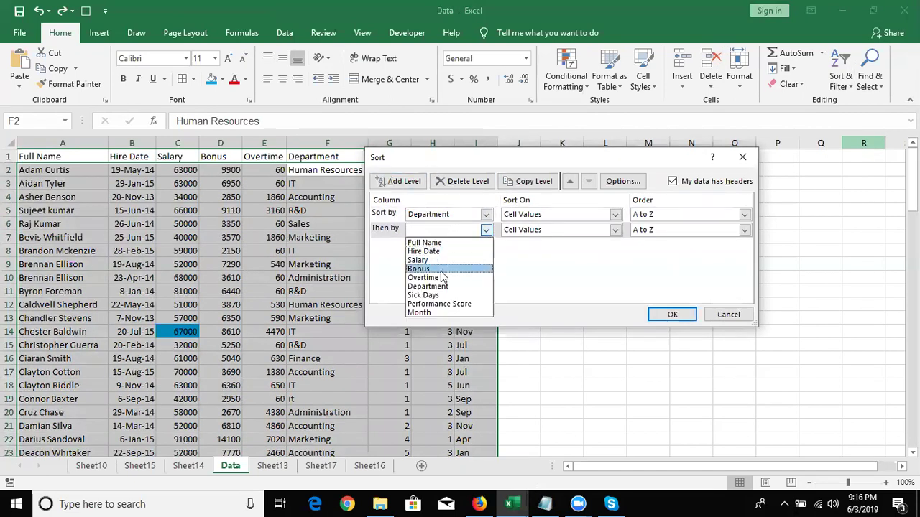
pyautogui.click(440, 261)
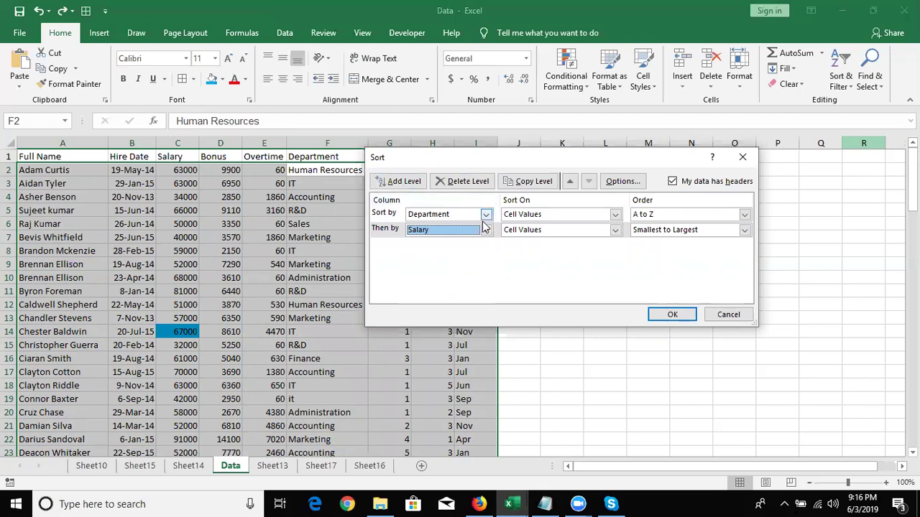
pyautogui.click(667, 318)
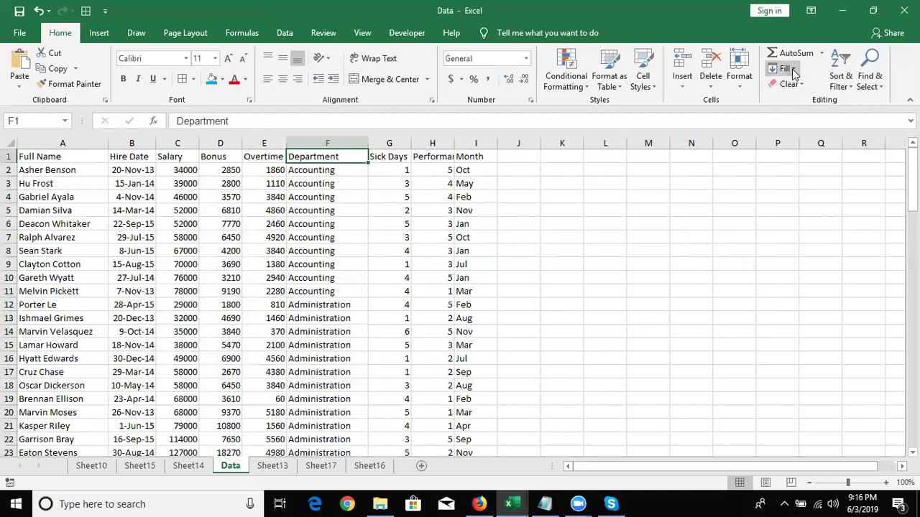
pyautogui.click(845, 93)
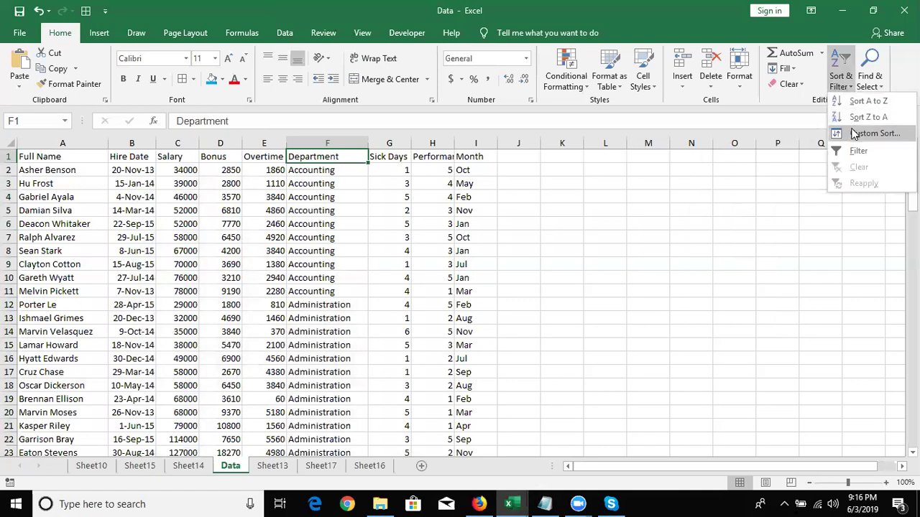
pyautogui.click(855, 129)
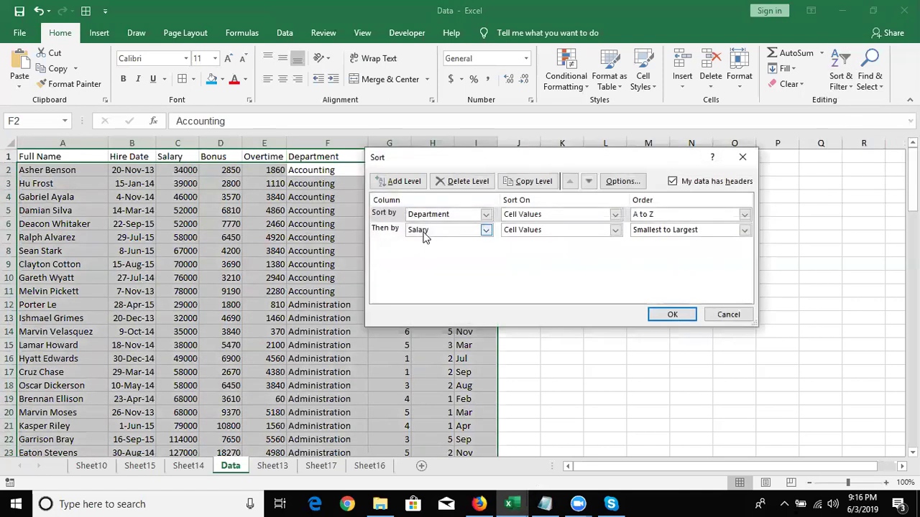
pyautogui.click(673, 181)
pyautogui.click(486, 214)
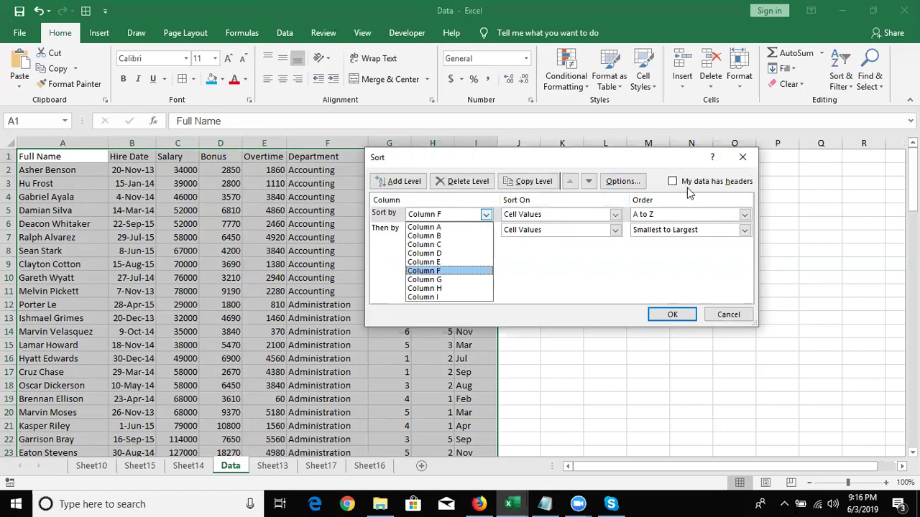
pyautogui.press('Escape')
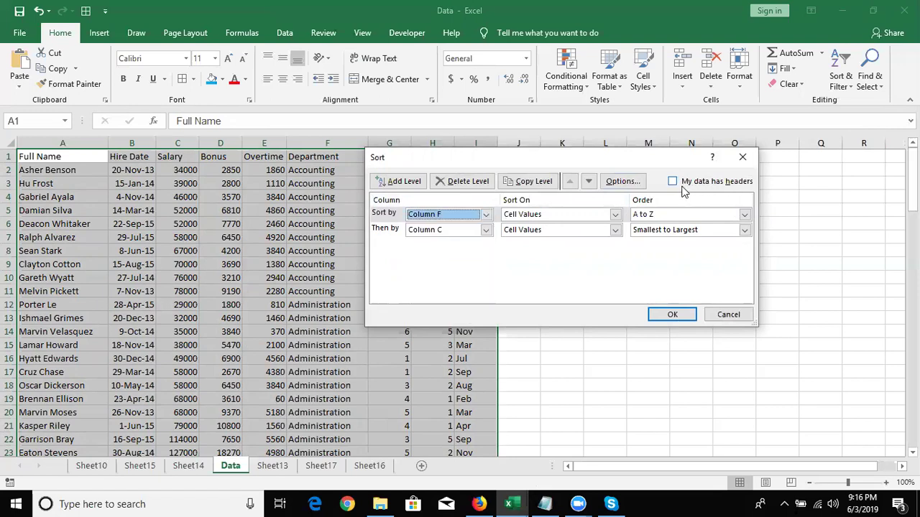
pyautogui.click(676, 184)
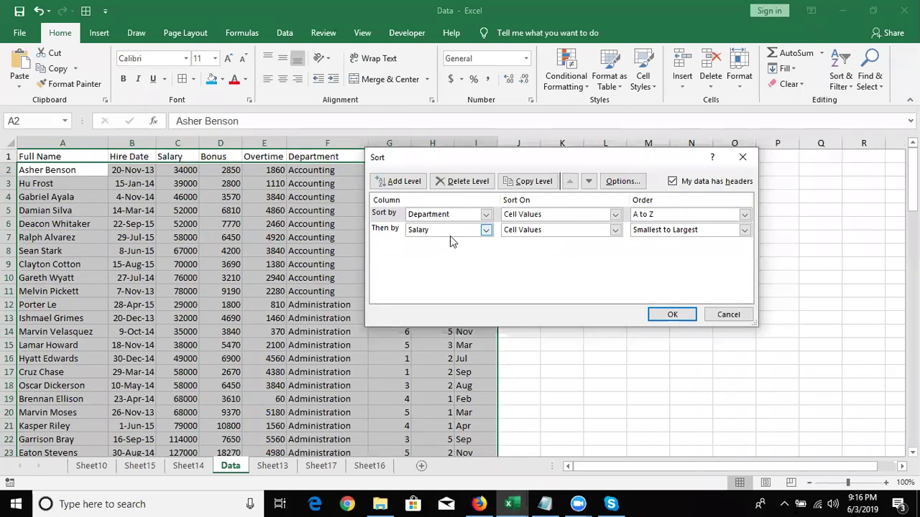
pyautogui.click(383, 230)
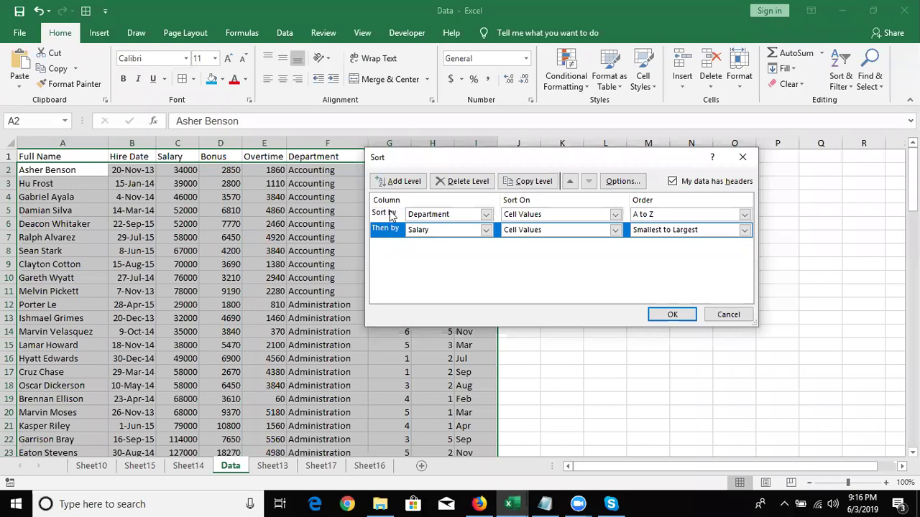
pyautogui.click(459, 188)
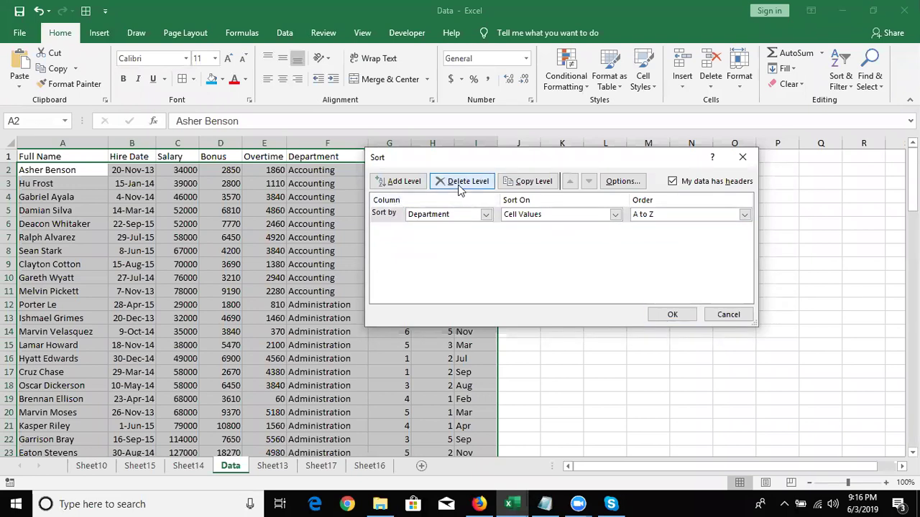
pyautogui.click(459, 188)
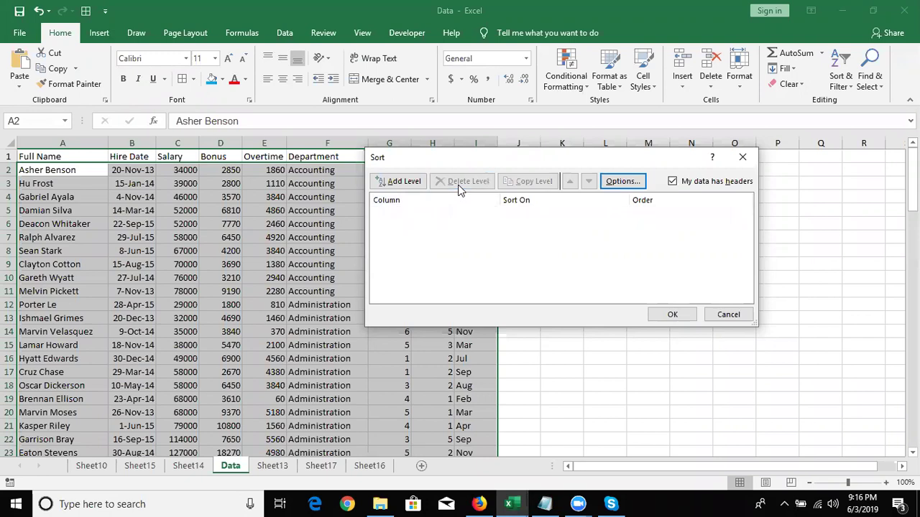
pyautogui.click(743, 157)
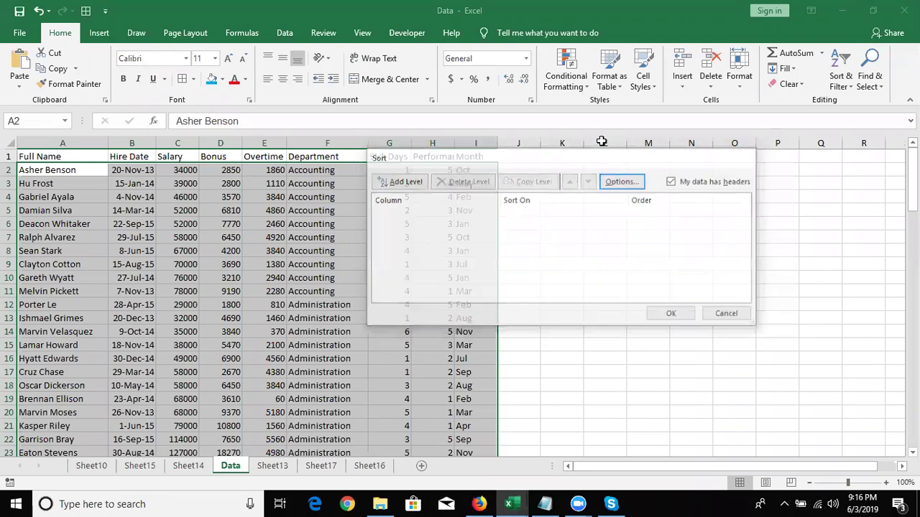
# - Sort the rows A to Z by Month from the Month header in I1
pyautogui.doubleClick(468, 156)
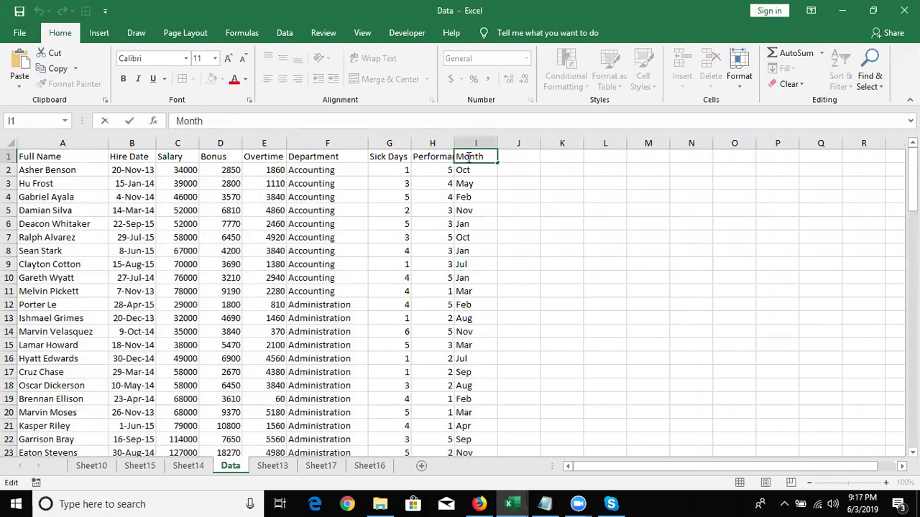
pyautogui.press('Escape')
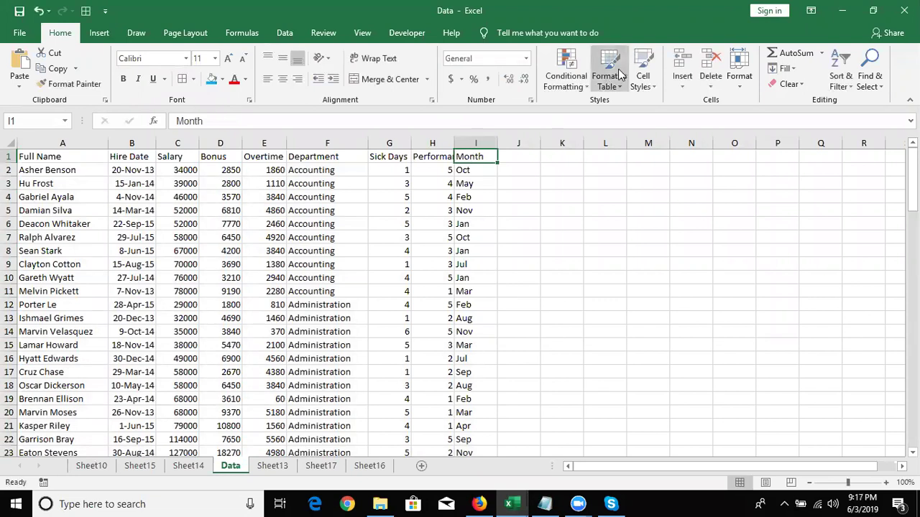
pyautogui.click(846, 89)
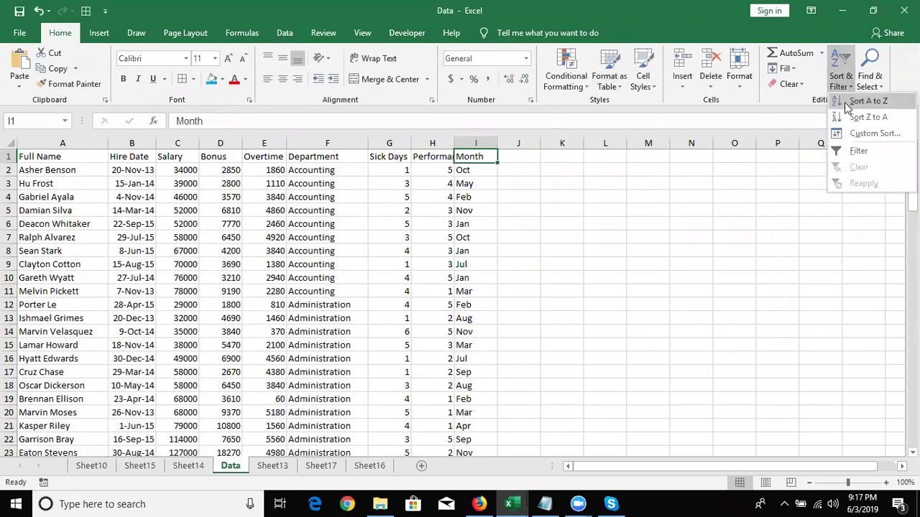
pyautogui.click(851, 114)
# - Review the sorted Month entries I2 to I12 and reselect a Month cell
pyautogui.click(477, 170)
pyautogui.moveTo(477, 212); pyautogui.dragTo(471, 205)
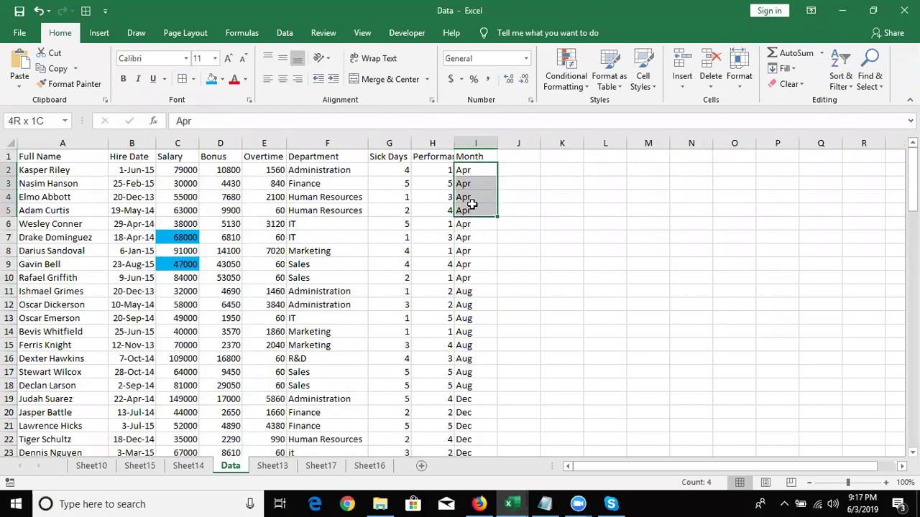
pyautogui.moveTo(471, 205); pyautogui.dragTo(488, 309)
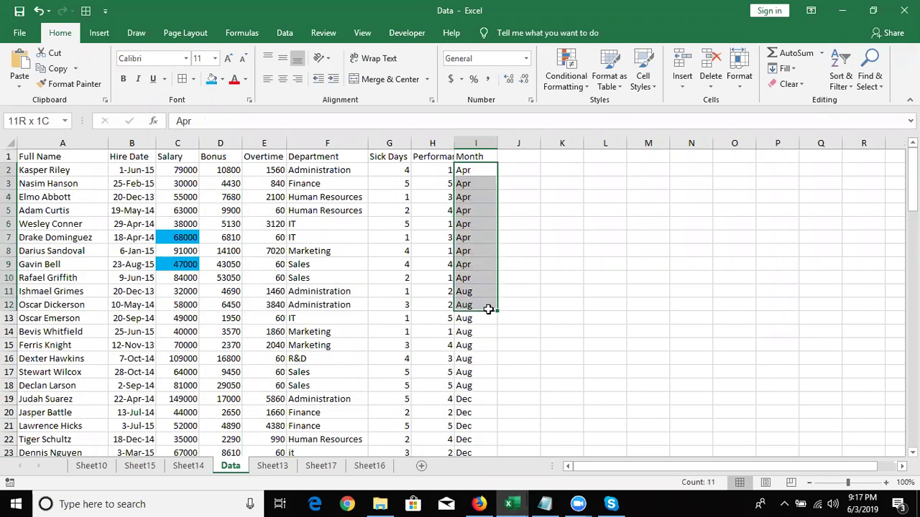
pyautogui.click(137, 184)
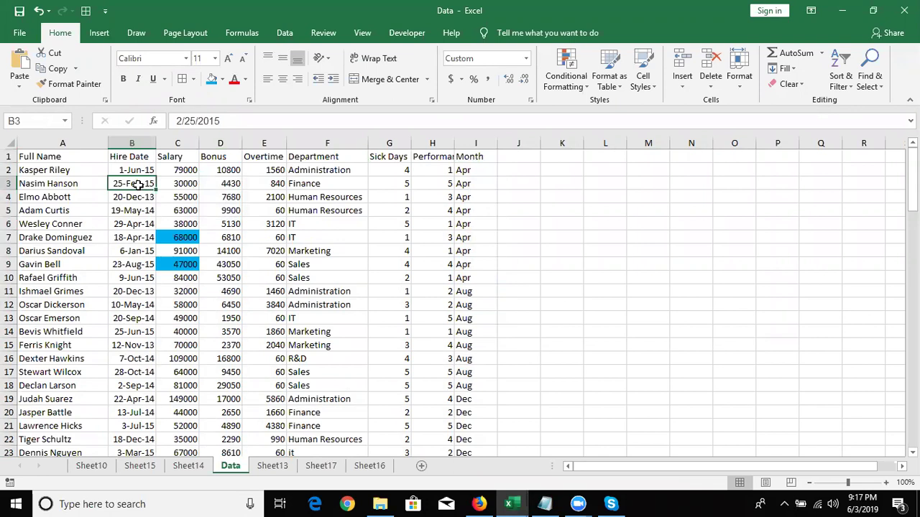
pyautogui.click(480, 179)
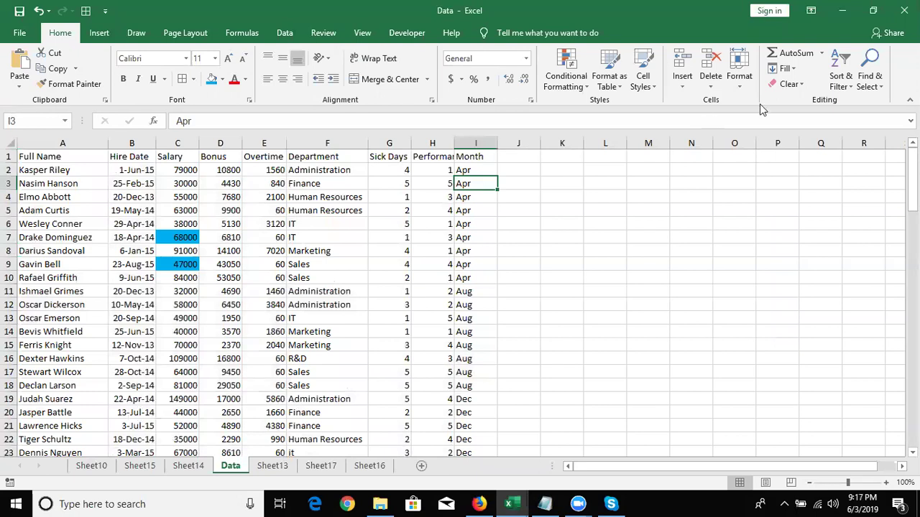
pyautogui.click(848, 92)
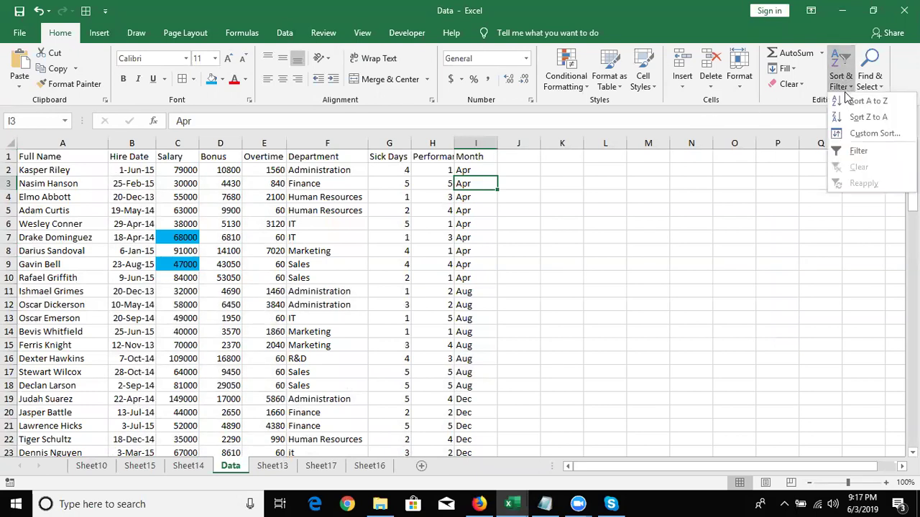
# - Custom-sort by Month using the Jan, Feb, Mar custom list as the order
pyautogui.click(859, 134)
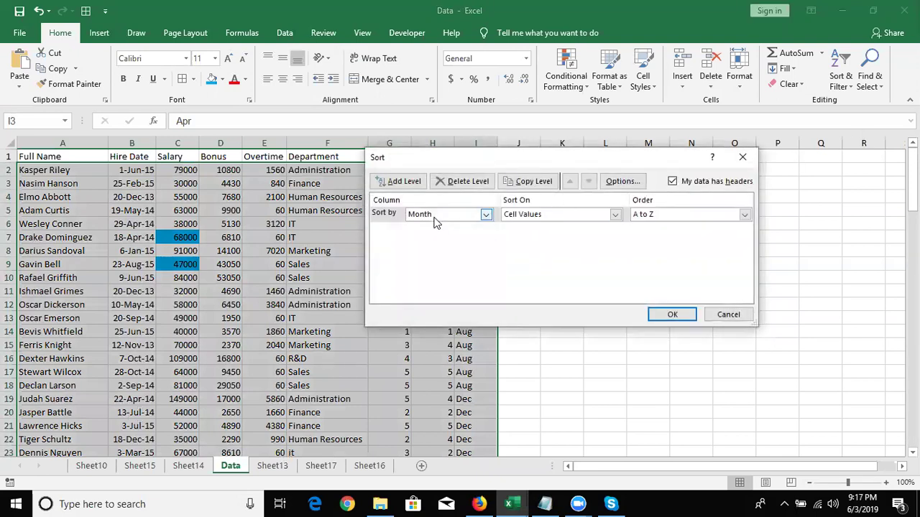
pyautogui.click(657, 215)
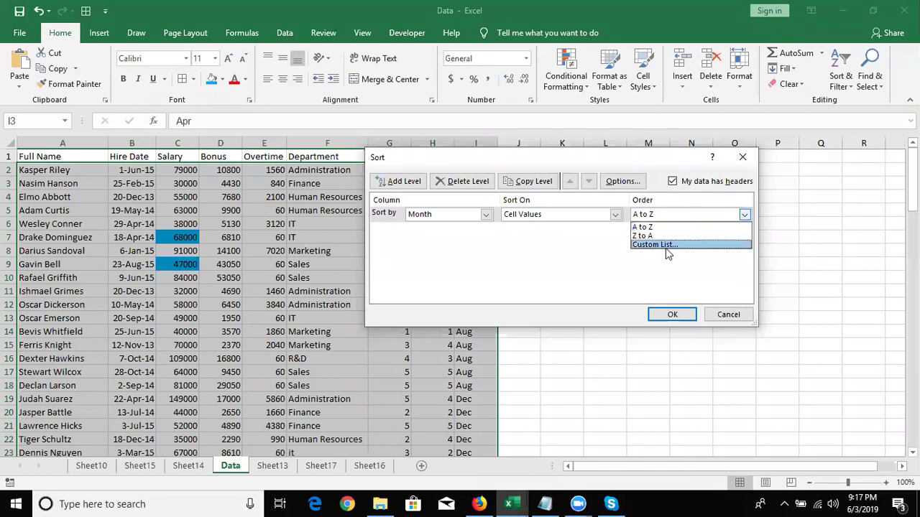
pyautogui.click(665, 248)
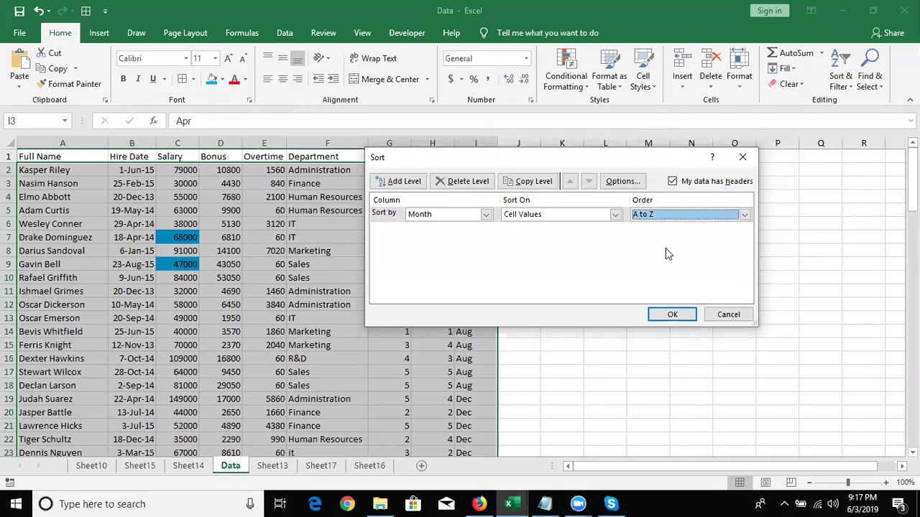
pyautogui.click(658, 216)
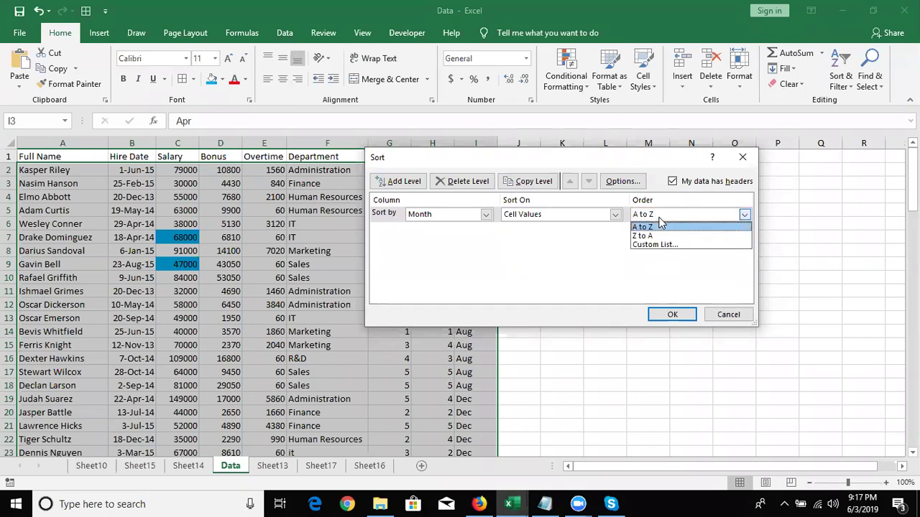
pyautogui.click(660, 245)
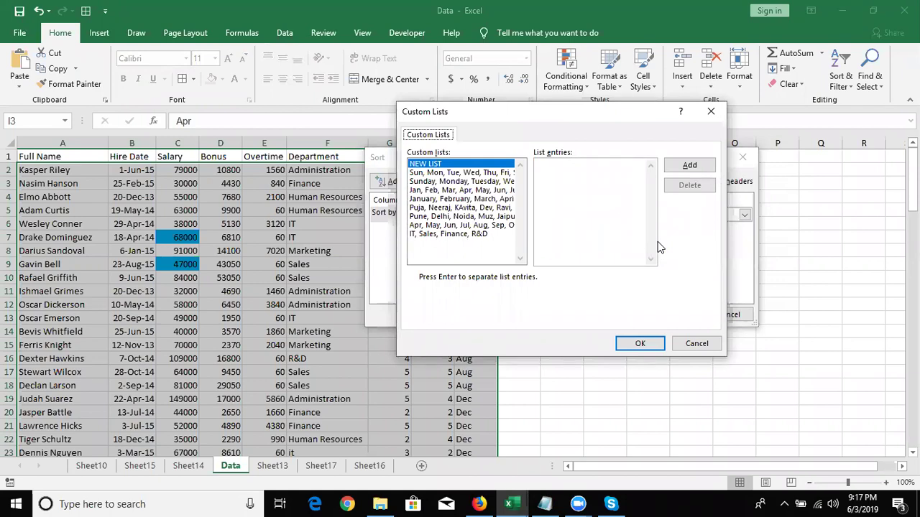
pyautogui.click(475, 199)
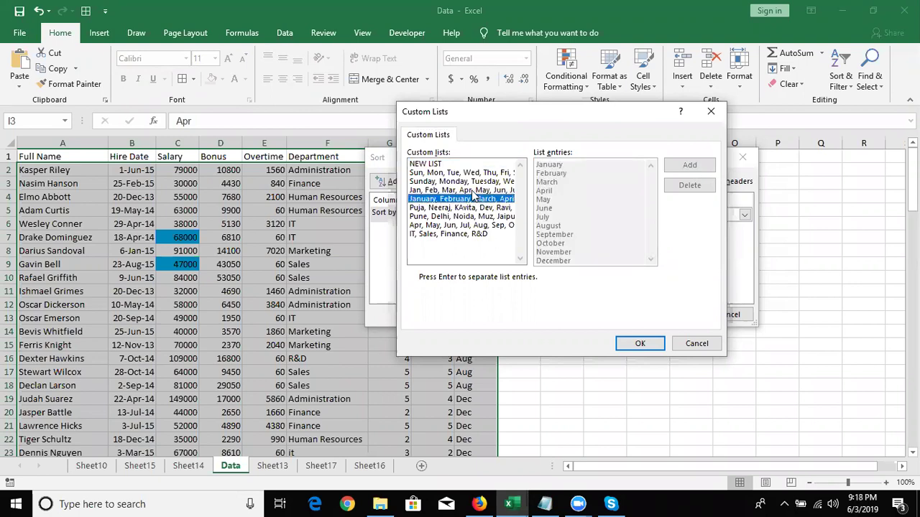
pyautogui.click(472, 191)
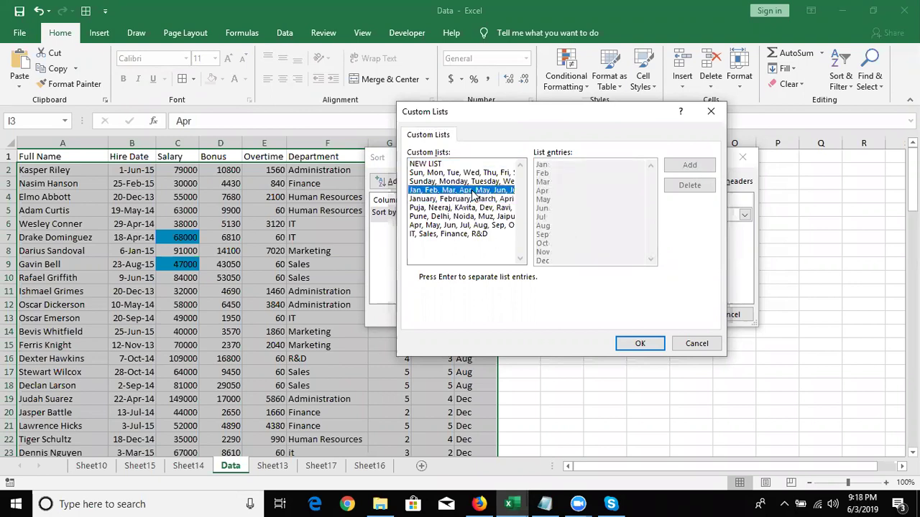
pyautogui.click(639, 342)
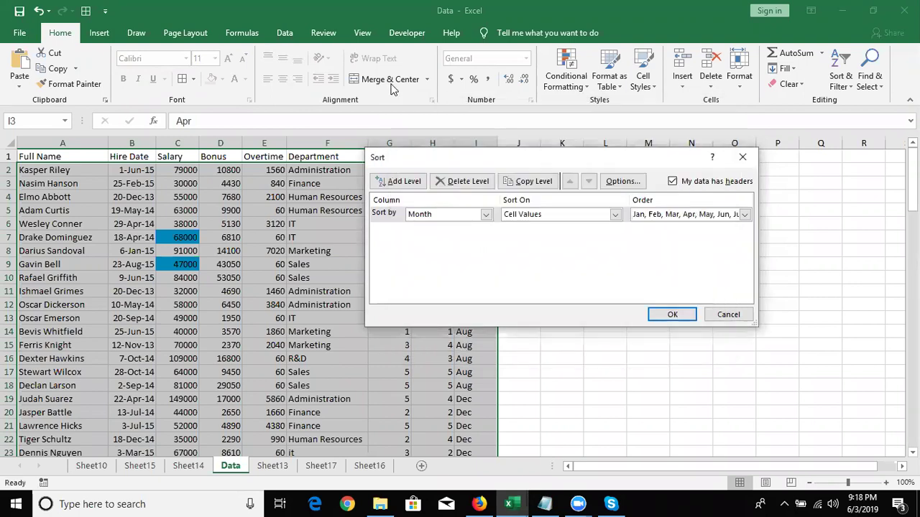
pyautogui.click(662, 316)
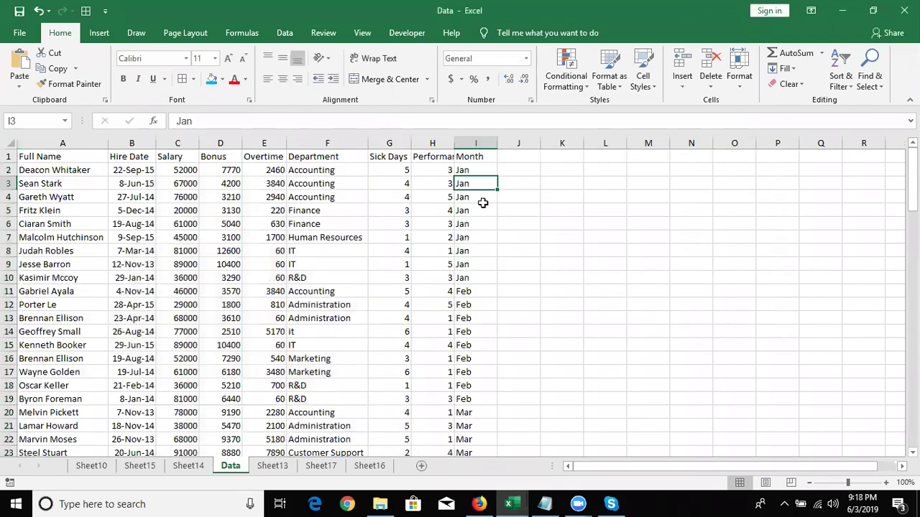
pyautogui.moveTo(468, 171); pyautogui.dragTo(470, 277)
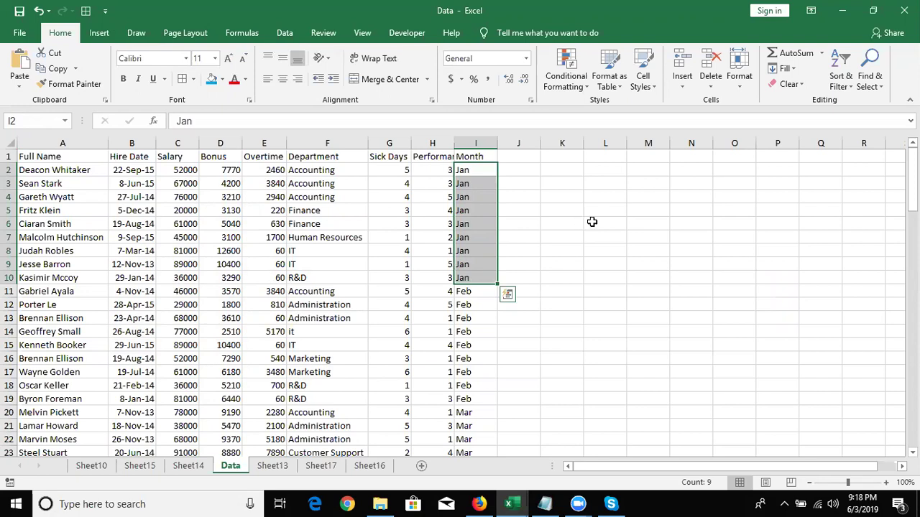
pyautogui.click(659, 180)
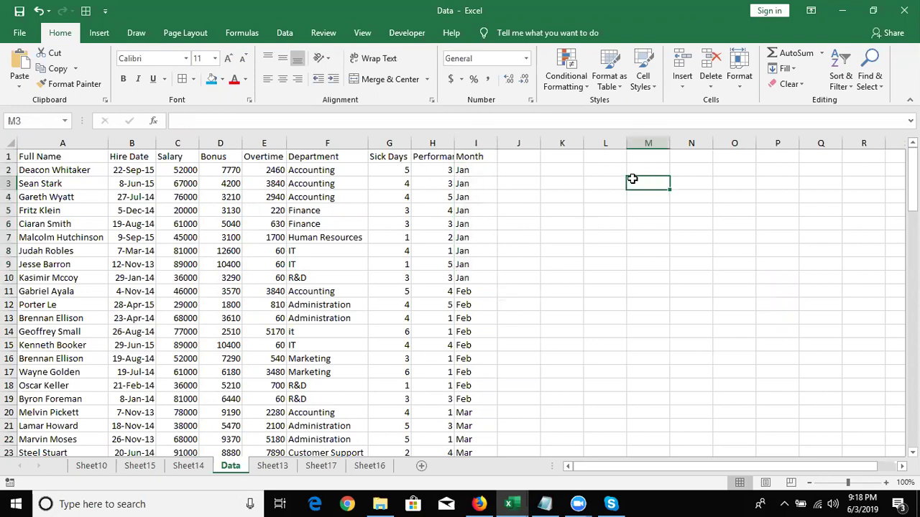
pyautogui.doubleClick(632, 180)
pyautogui.write('Jan')
pyautogui.press('Return')
pyautogui.click(635, 181)
pyautogui.moveTo(668, 190); pyautogui.dragTo(669, 293)
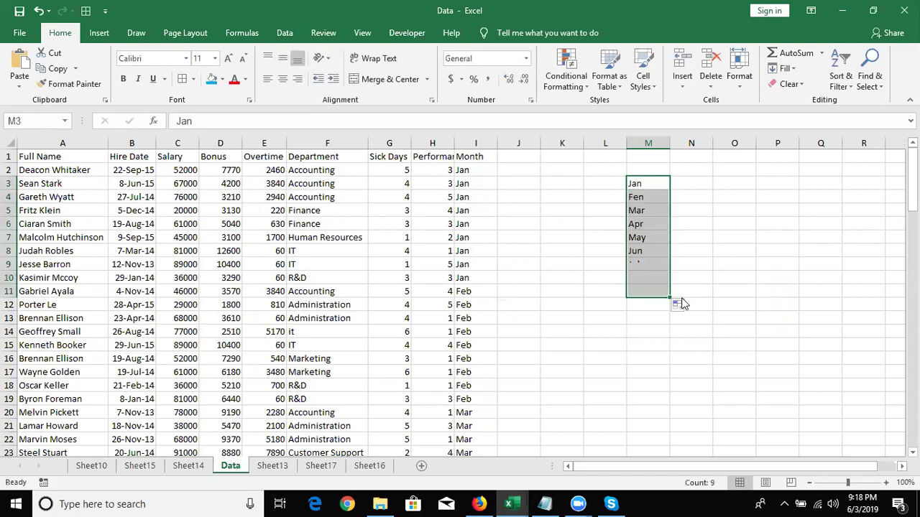
pyautogui.click(693, 188)
pyautogui.write('Sun')
pyautogui.press('Return')
pyautogui.click(693, 183)
pyautogui.moveTo(713, 190); pyautogui.dragTo(723, 288)
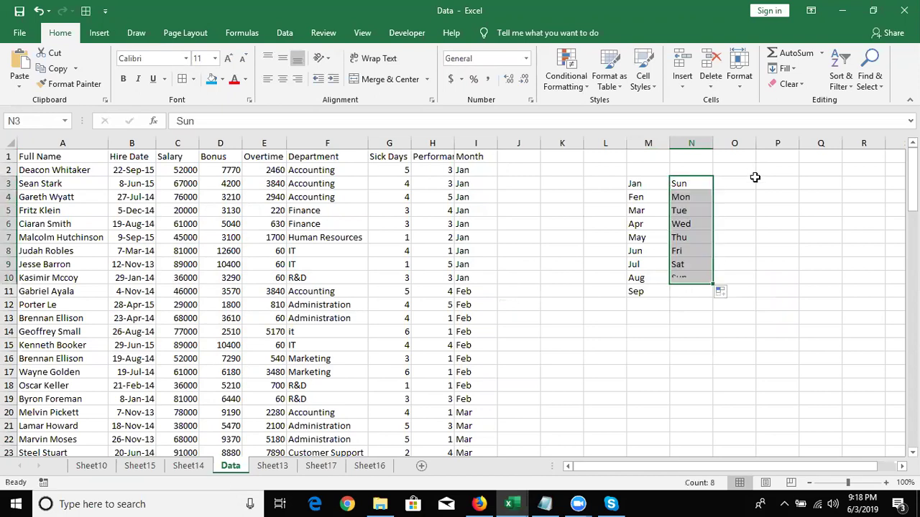
pyautogui.click(753, 182)
pyautogui.write('Puja')
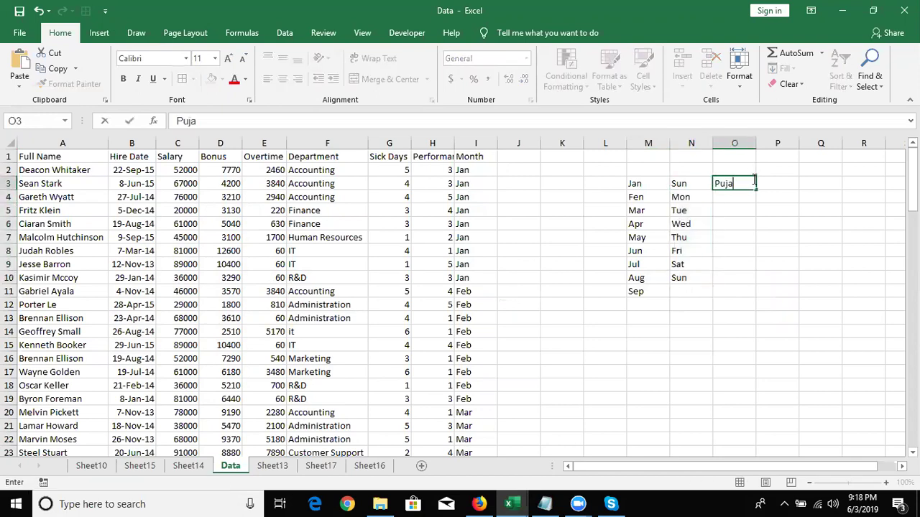
pyautogui.press('Return')
pyautogui.click(750, 185)
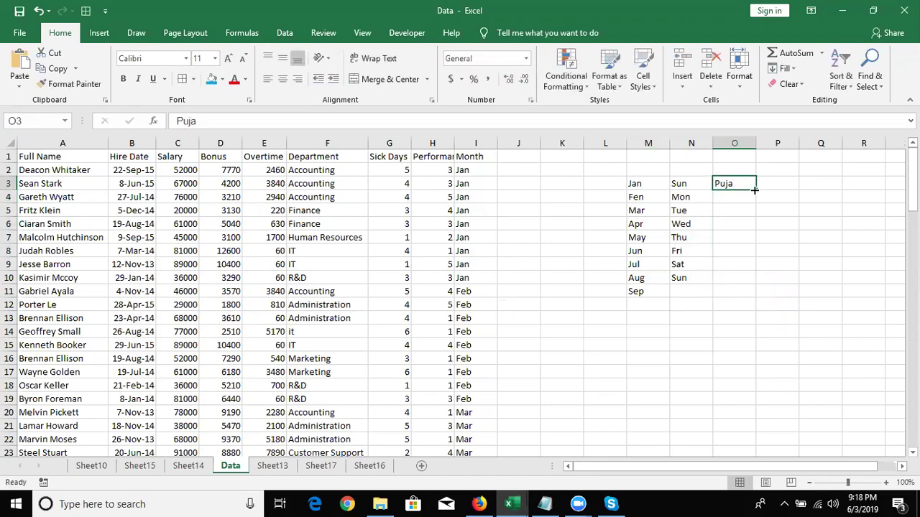
pyautogui.moveTo(755, 190); pyautogui.dragTo(760, 278)
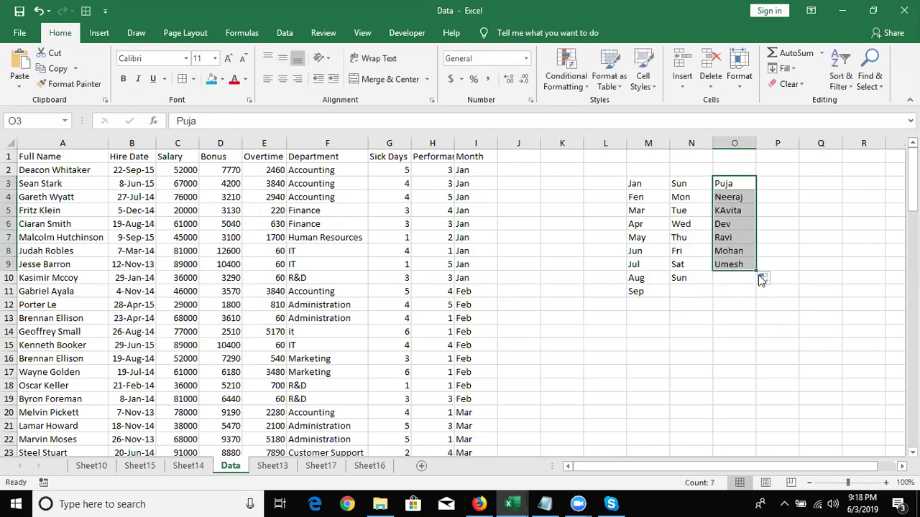
pyautogui.click(600, 170)
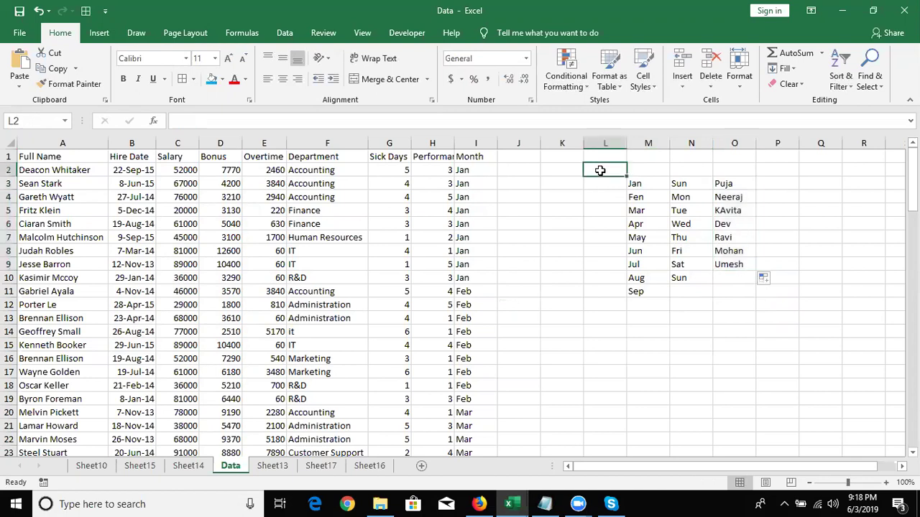
pyautogui.moveTo(599, 170); pyautogui.dragTo(745, 350)
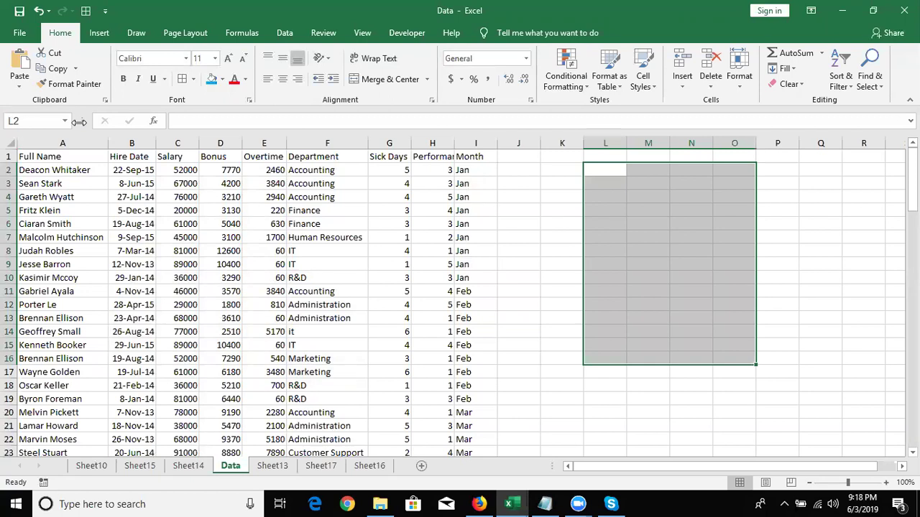
pyautogui.click(95, 166)
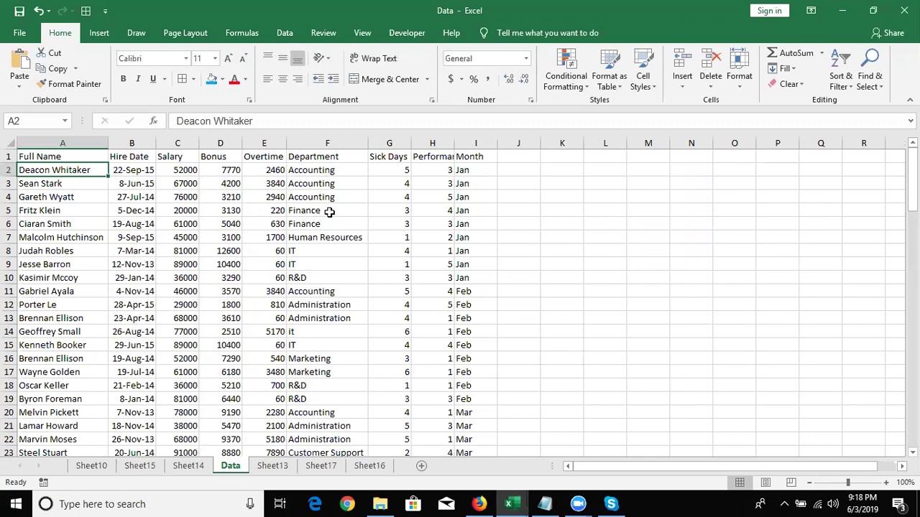
# - Set up a Custom Sort by Department with the order set to Custom List
pyautogui.click(782, 68)
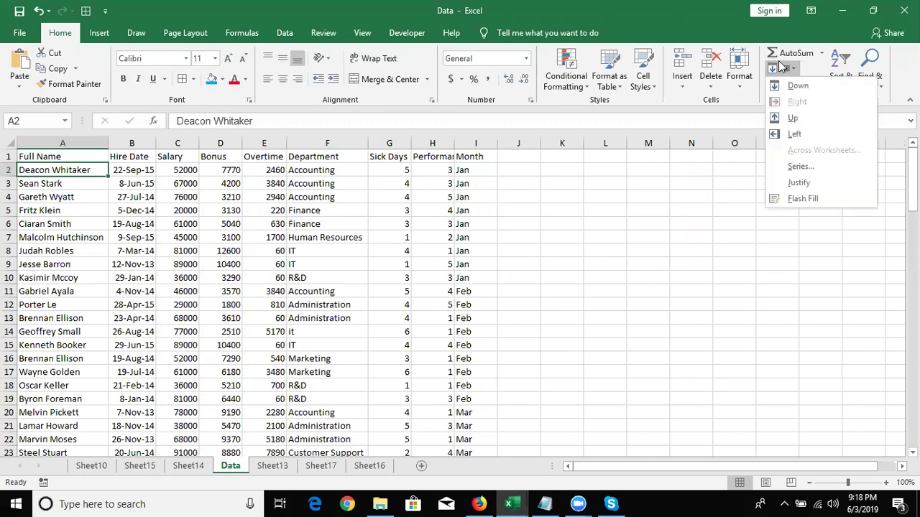
pyautogui.click(848, 67)
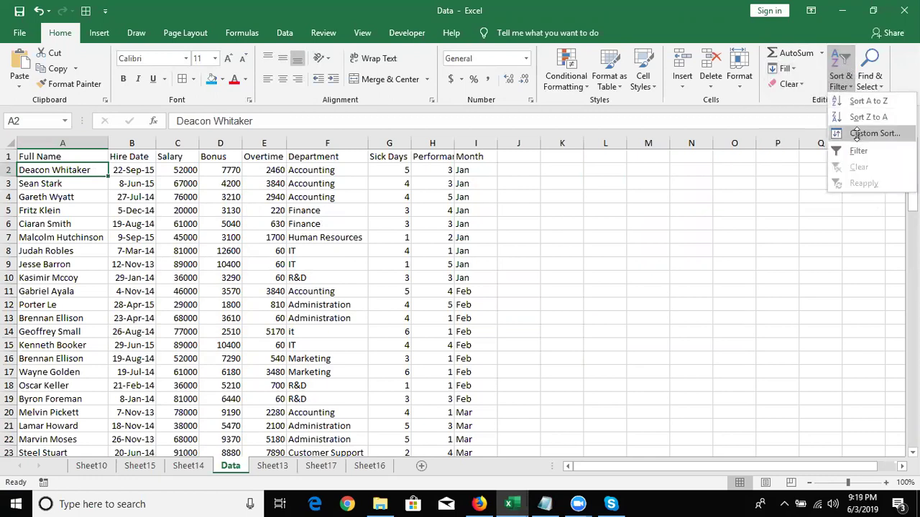
pyautogui.click(859, 133)
pyautogui.click(478, 214)
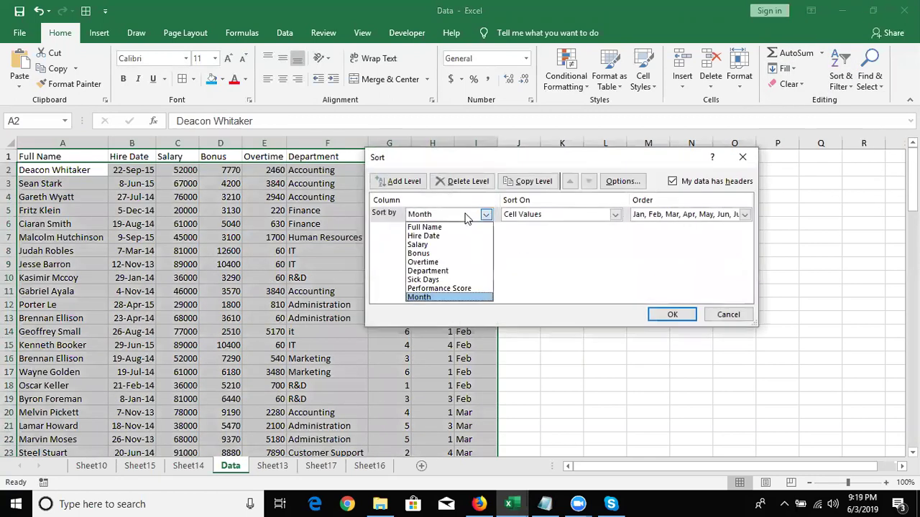
pyautogui.click(460, 270)
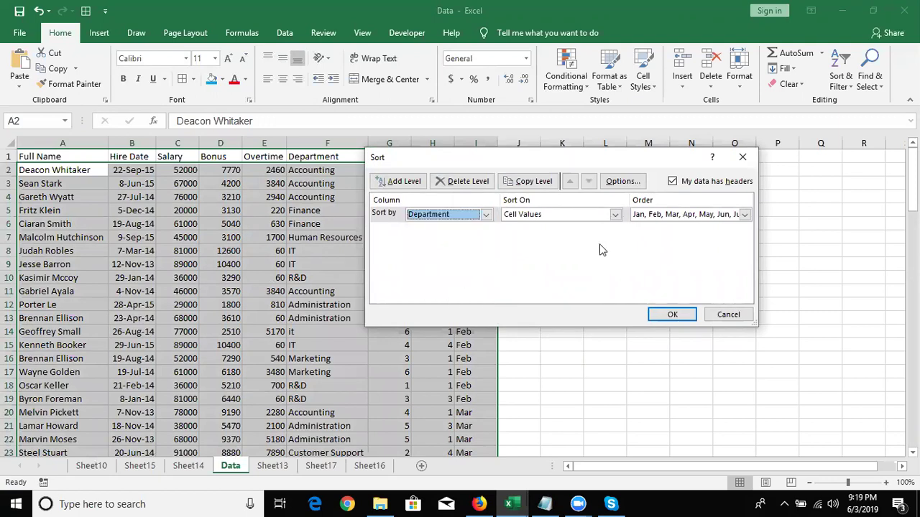
pyautogui.click(650, 215)
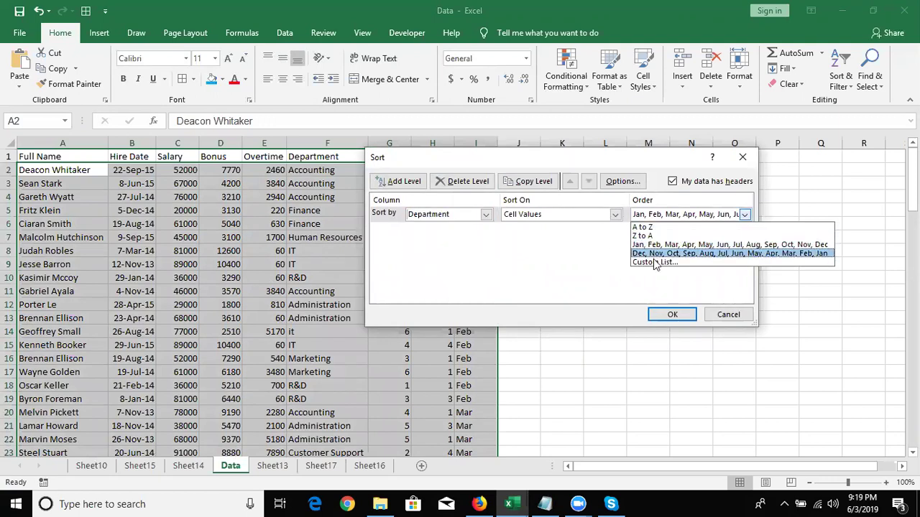
pyautogui.click(653, 263)
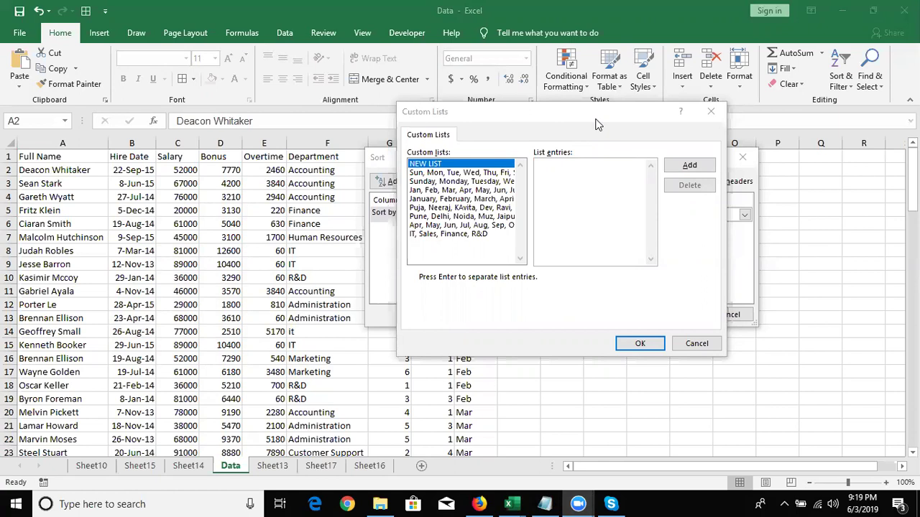
# - Choose the IT, Sales, Finance, R&D custom list and apply the Department sort
pyautogui.click(462, 235)
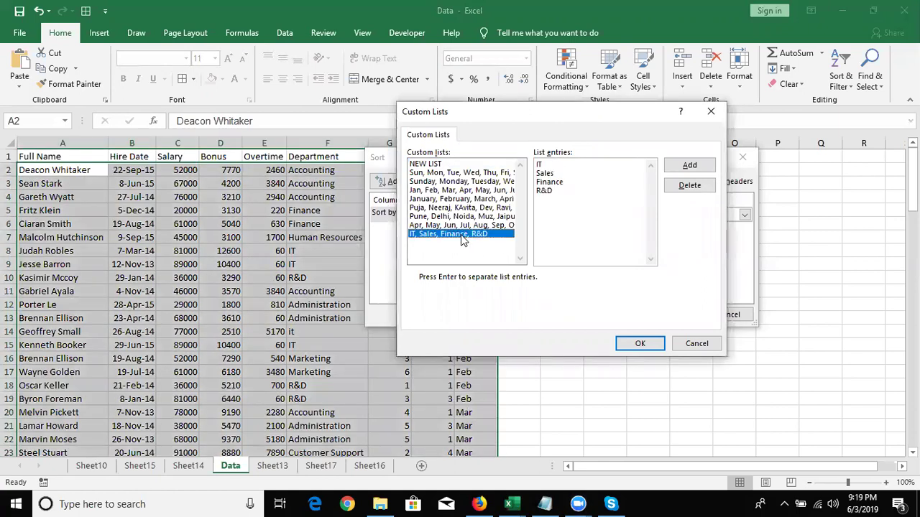
pyautogui.click(437, 165)
pyautogui.click(543, 232)
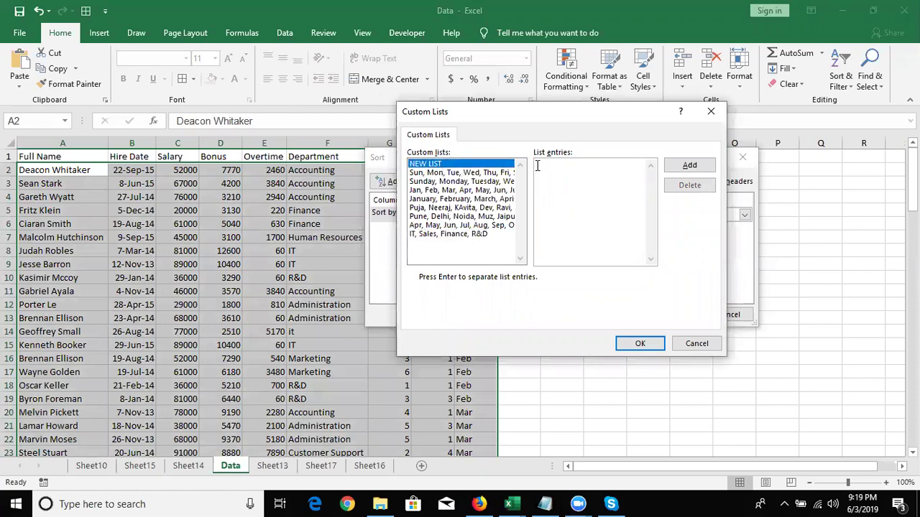
pyautogui.click(437, 234)
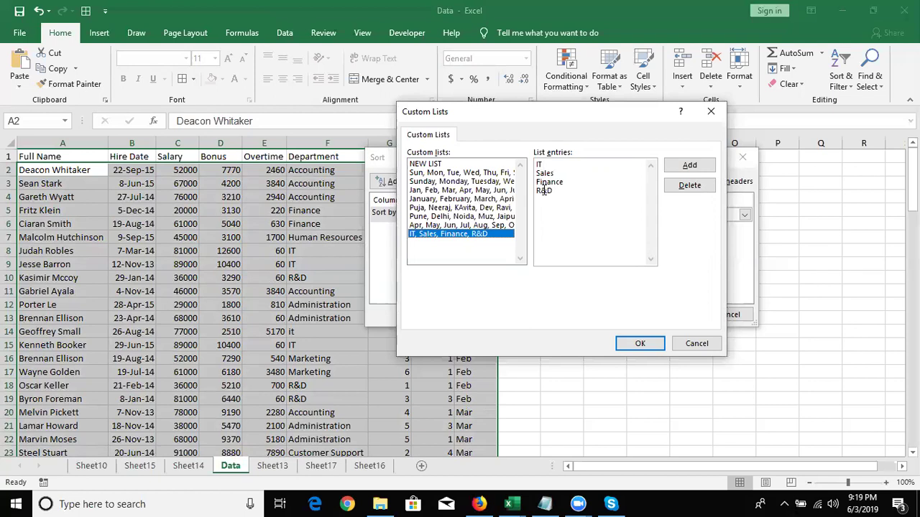
pyautogui.click(544, 190)
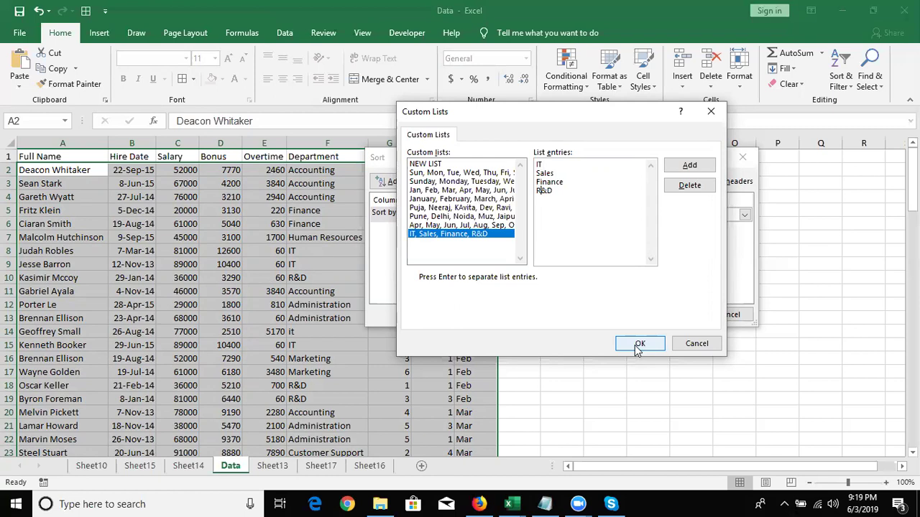
pyautogui.click(637, 345)
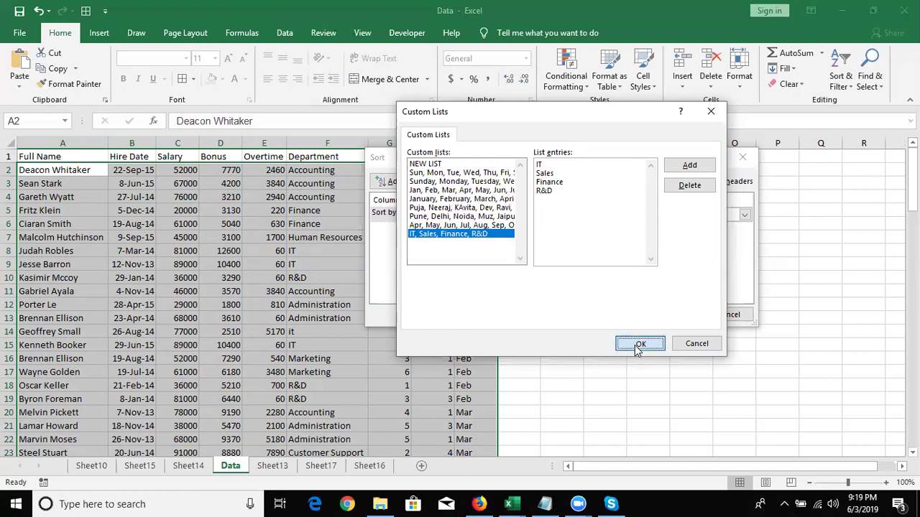
pyautogui.click(669, 316)
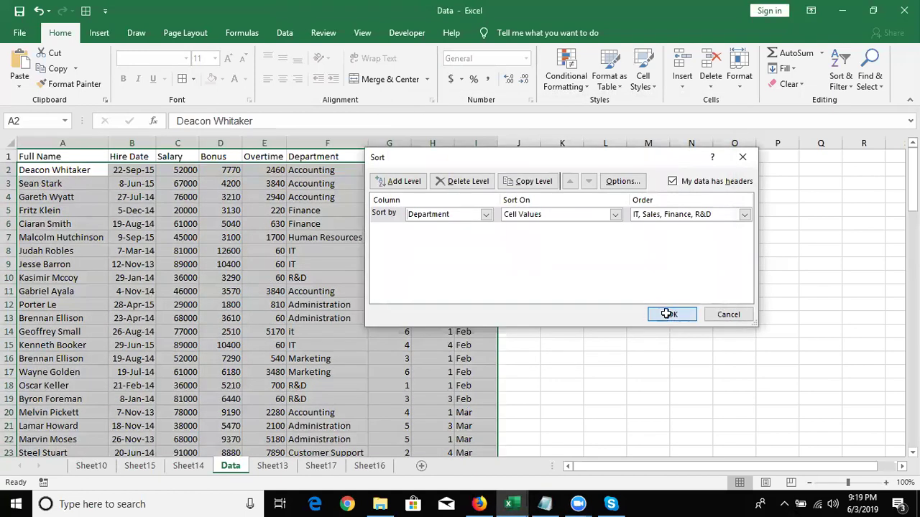
pyautogui.moveTo(912, 176); pyautogui.dragTo(912, 225)
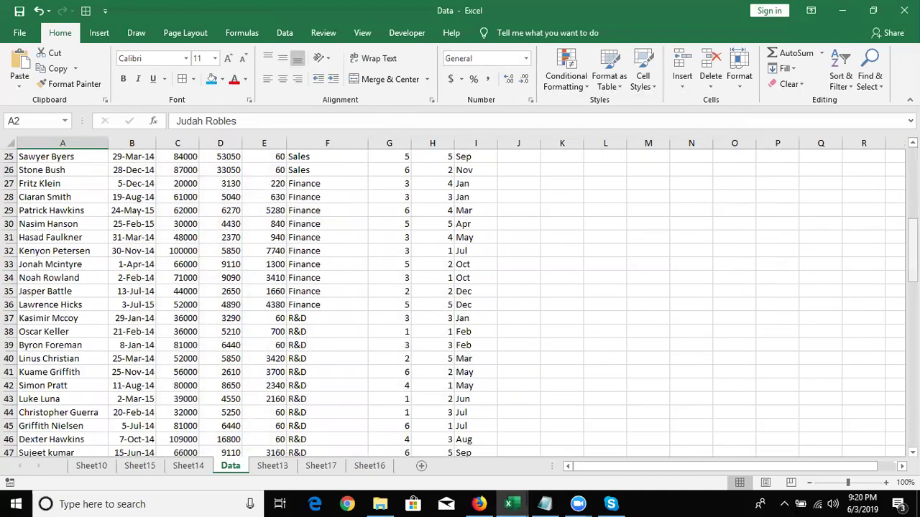
pyautogui.moveTo(912, 224); pyautogui.dragTo(912, 162)
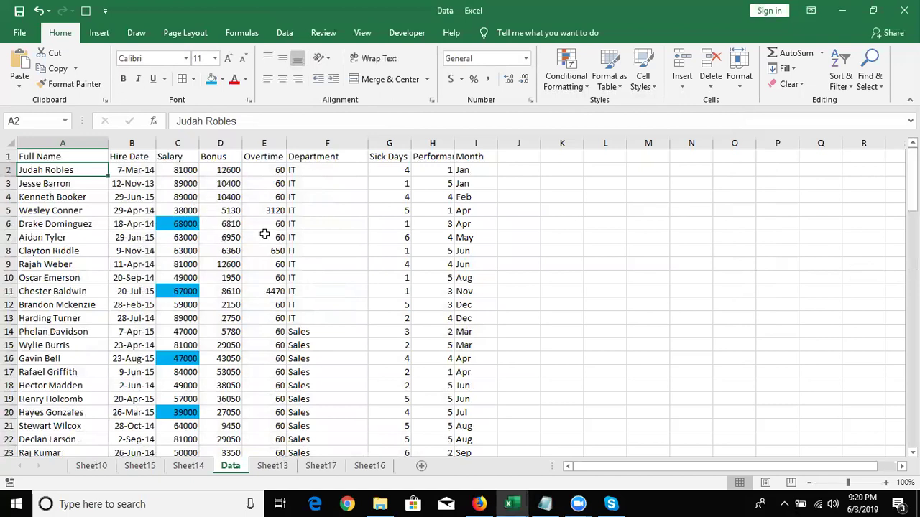
# - Check the blue-filled salary cells C6, C11, C16 and C20
pyautogui.click(184, 221)
pyautogui.click(181, 291)
pyautogui.click(187, 355)
pyautogui.click(193, 414)
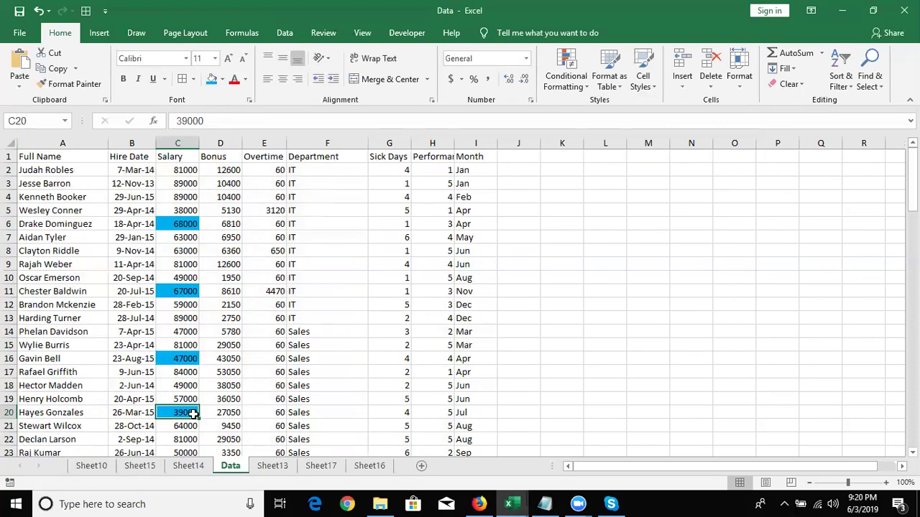
# - Custom-sort by Salary on Cell Color with the blue fill on top
pyautogui.click(838, 77)
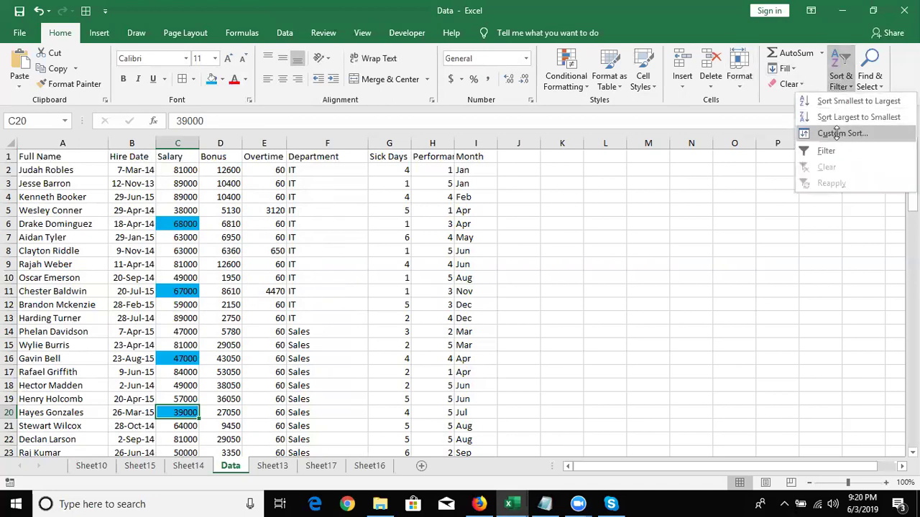
pyautogui.click(838, 137)
pyautogui.click(455, 214)
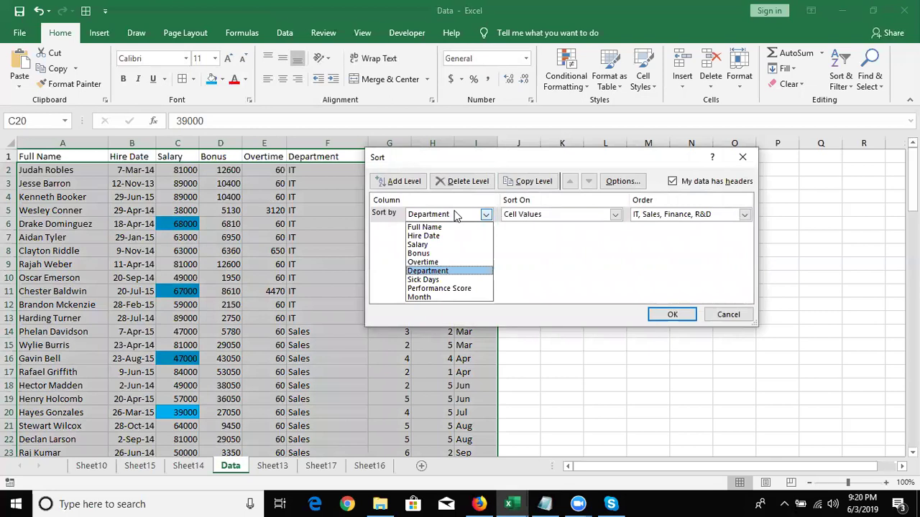
pyautogui.click(434, 245)
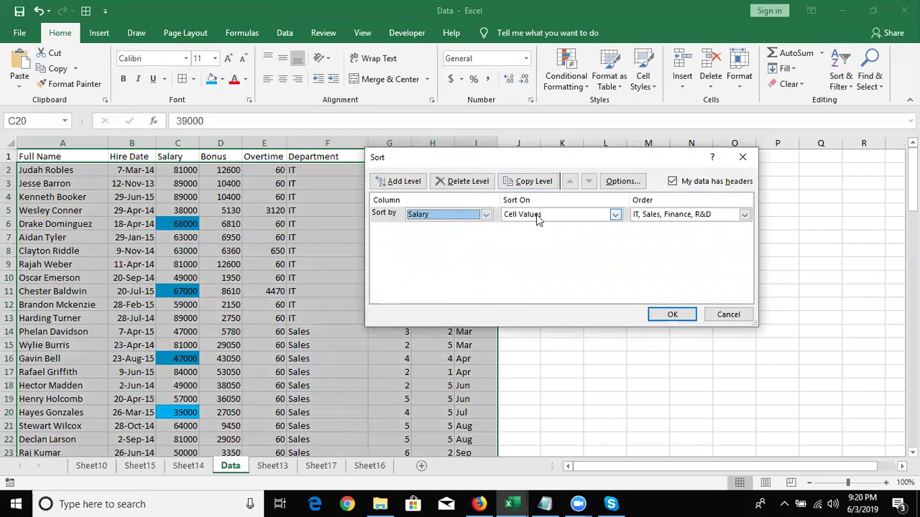
pyautogui.click(538, 216)
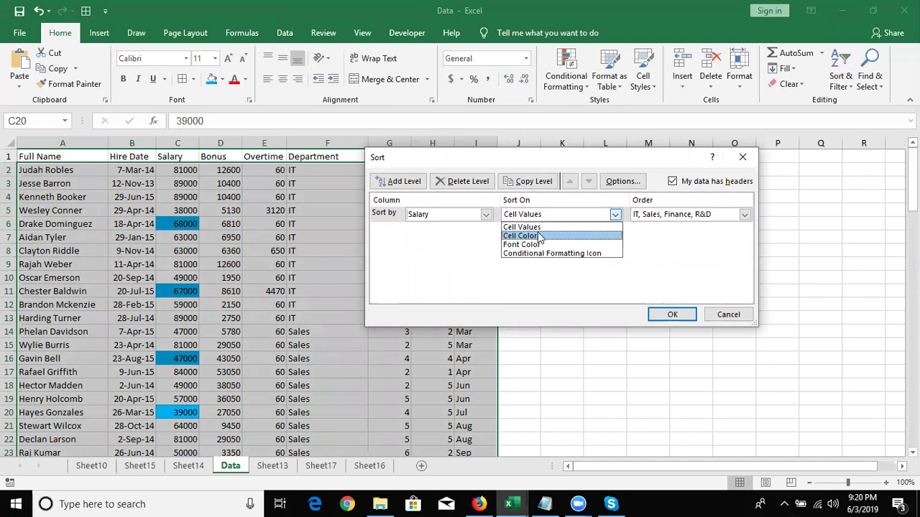
pyautogui.click(540, 237)
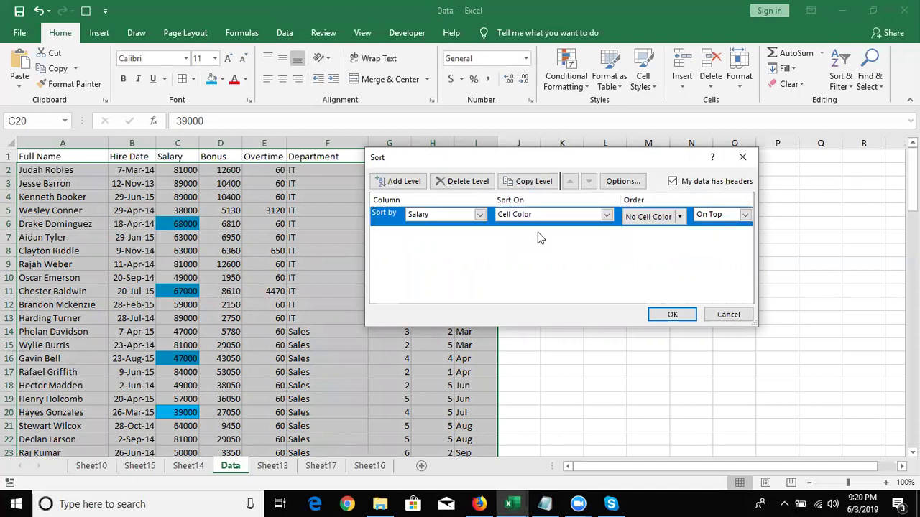
pyautogui.click(680, 218)
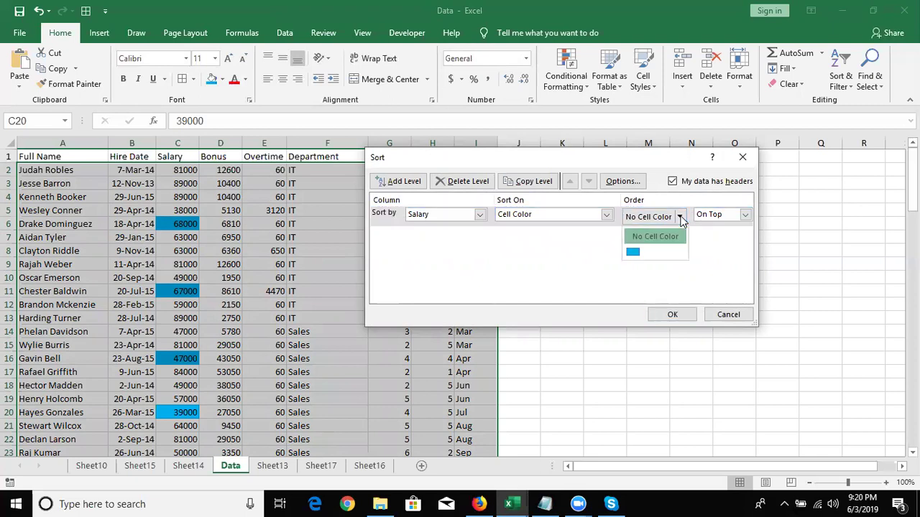
pyautogui.click(635, 251)
pyautogui.click(672, 315)
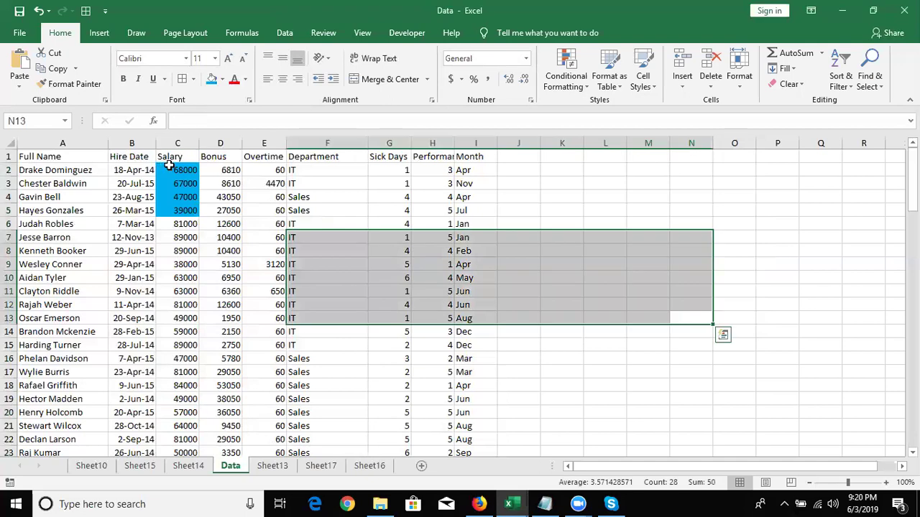
pyautogui.click(169, 167)
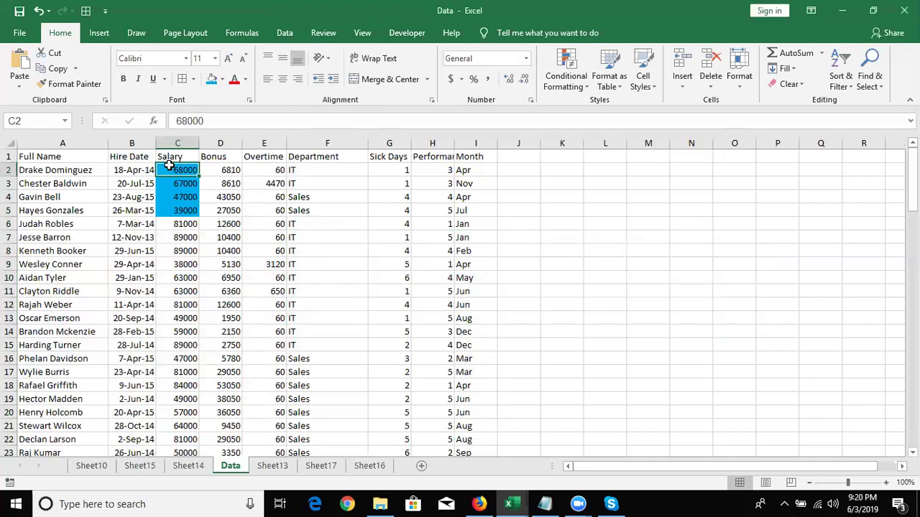
# - Apply the 3 Arrows (Colored) icon set to the Bonus column D
pyautogui.click(220, 143)
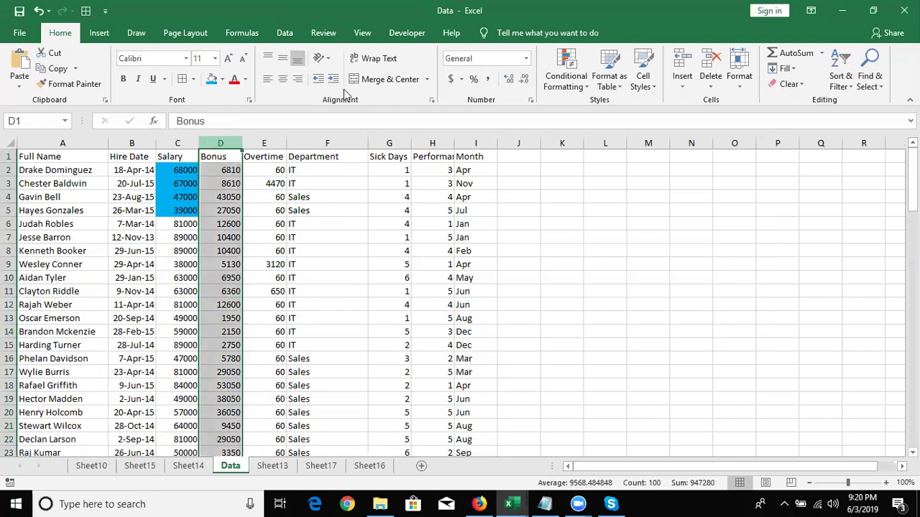
pyautogui.click(579, 82)
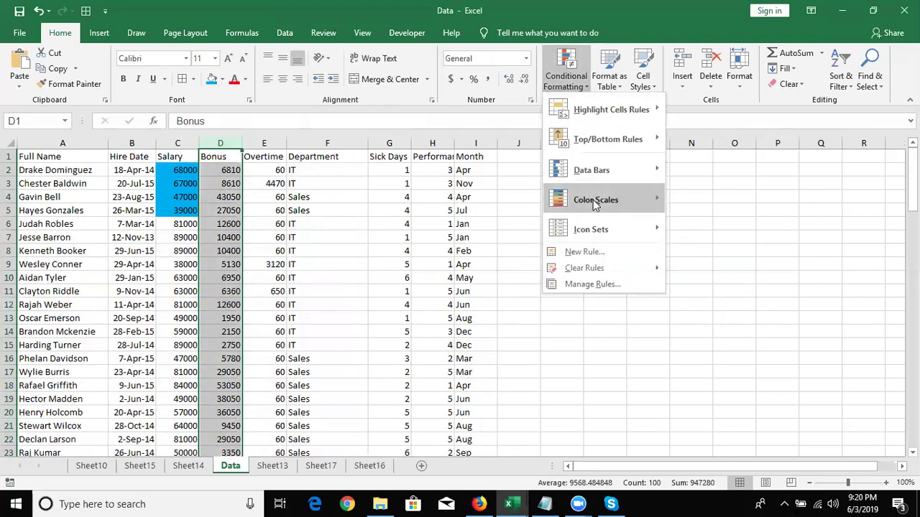
pyautogui.moveTo(600, 235)
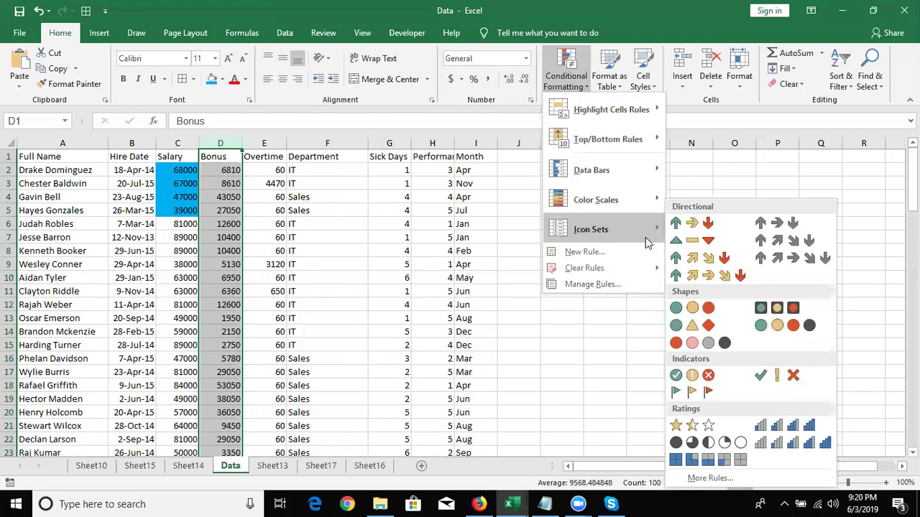
pyautogui.click(692, 223)
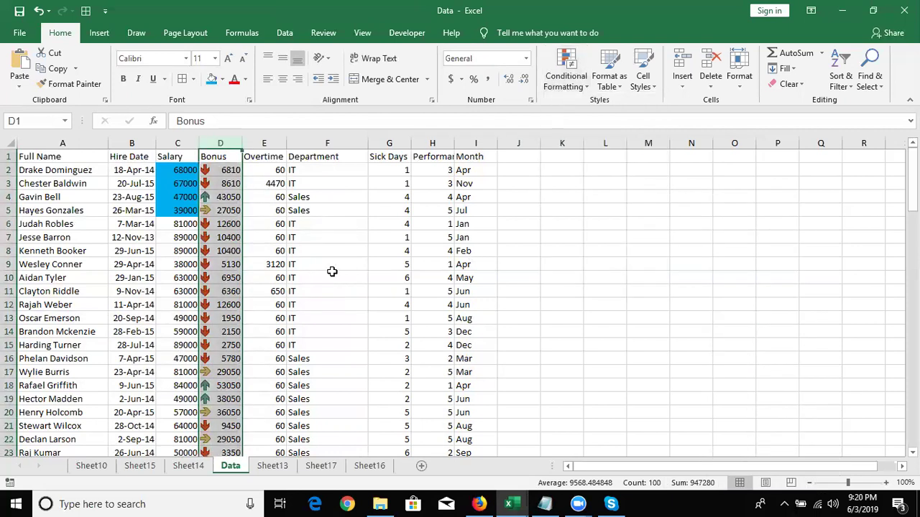
pyautogui.click(219, 278)
pyautogui.click(215, 160)
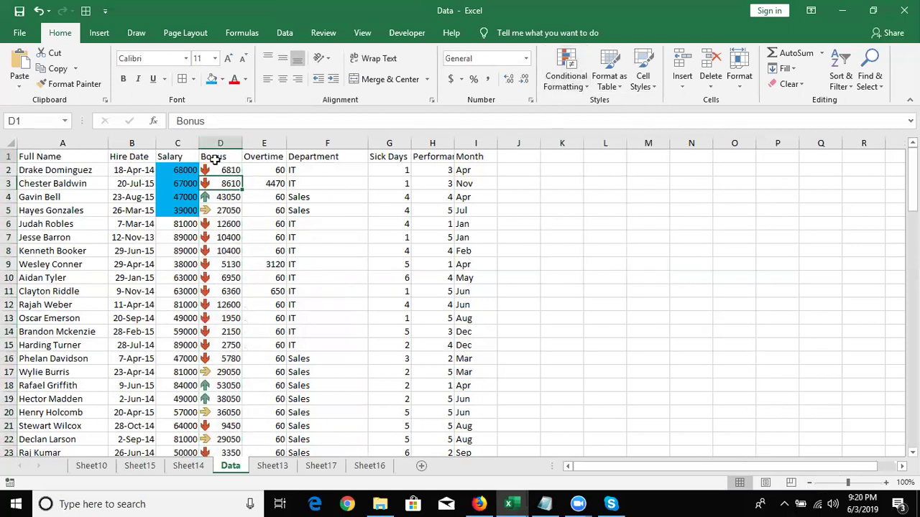
pyautogui.click(840, 80)
# - Custom-sort Bonus on Conditional Formatting Icon with green up arrows on top
pyautogui.click(855, 136)
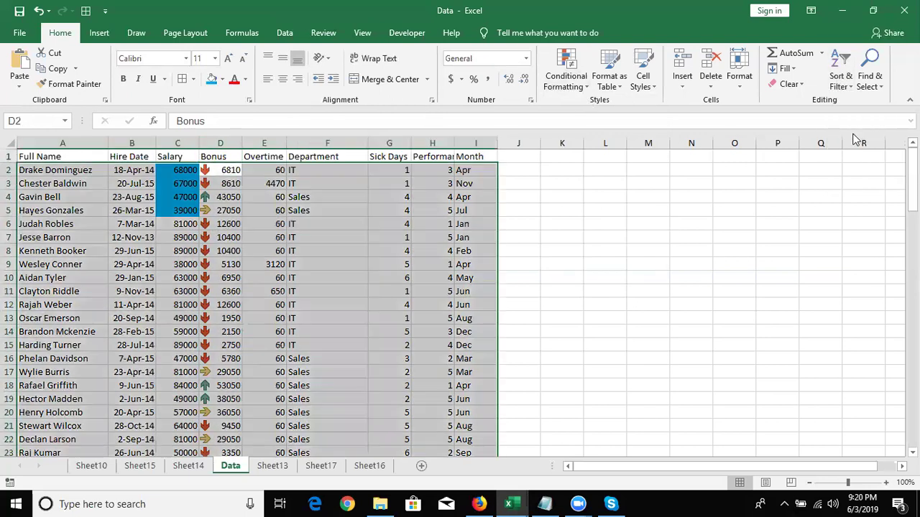
pyautogui.click(454, 217)
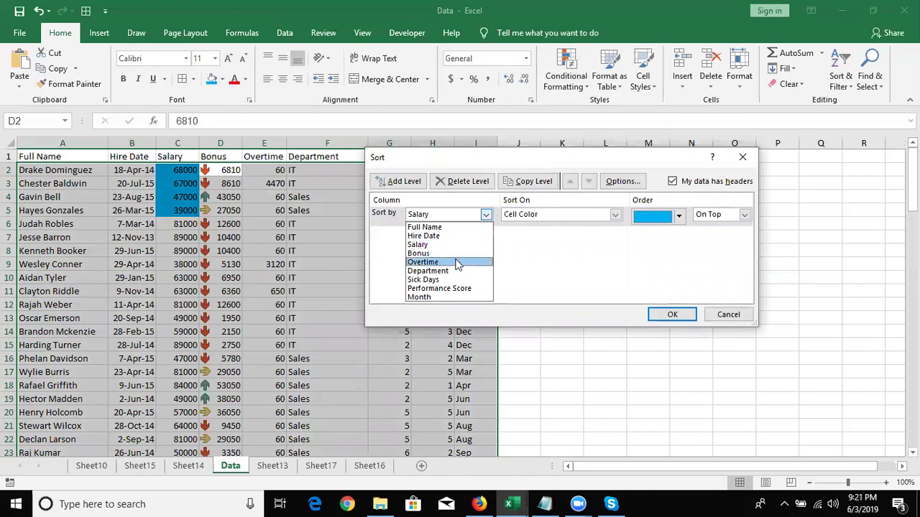
pyautogui.click(452, 254)
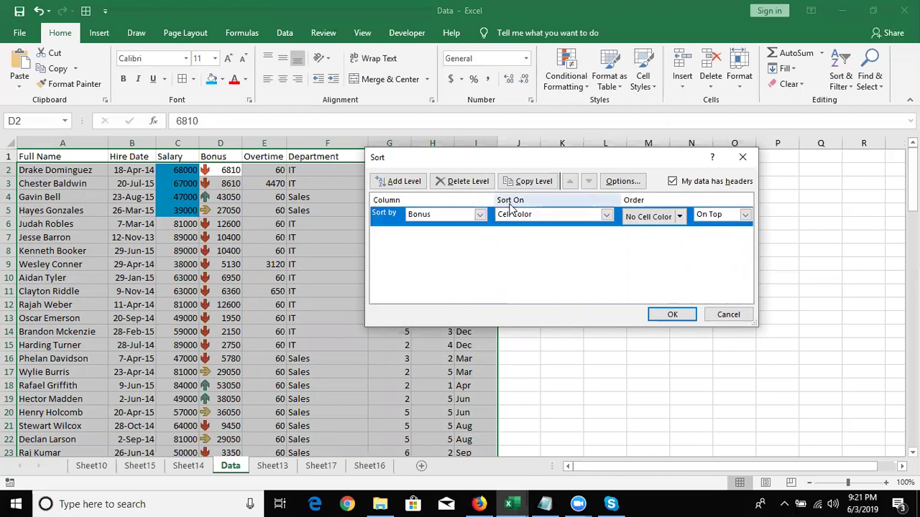
pyautogui.click(519, 214)
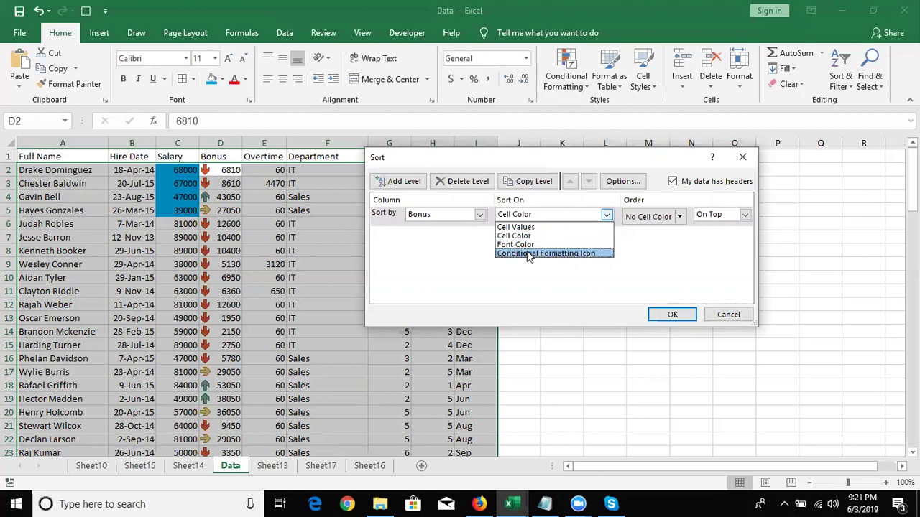
pyautogui.click(529, 254)
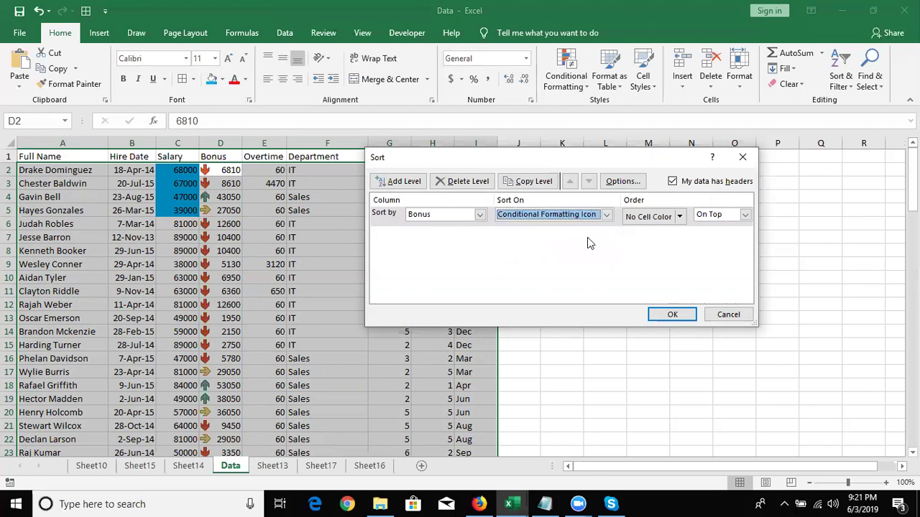
pyautogui.click(677, 217)
pyautogui.click(669, 236)
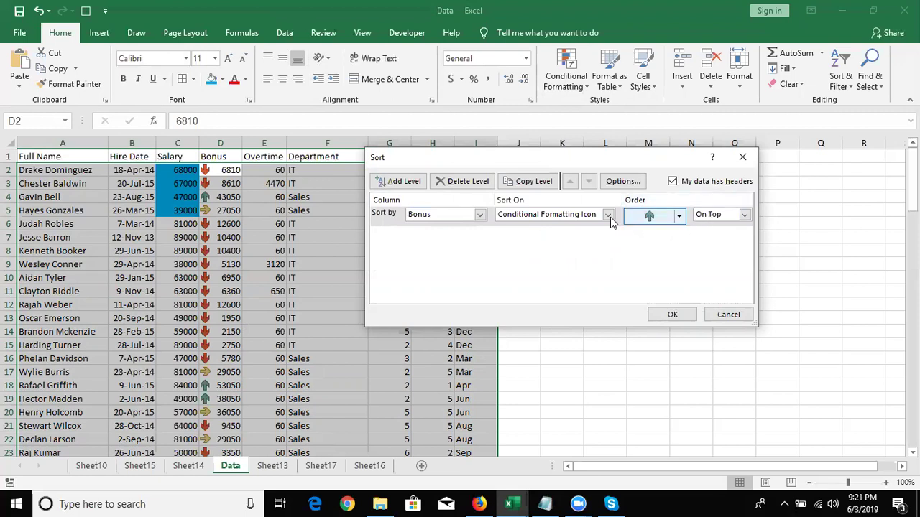
# - Add a second Bonus icon level with yellow arrows on top, then check the result
pyautogui.click(406, 182)
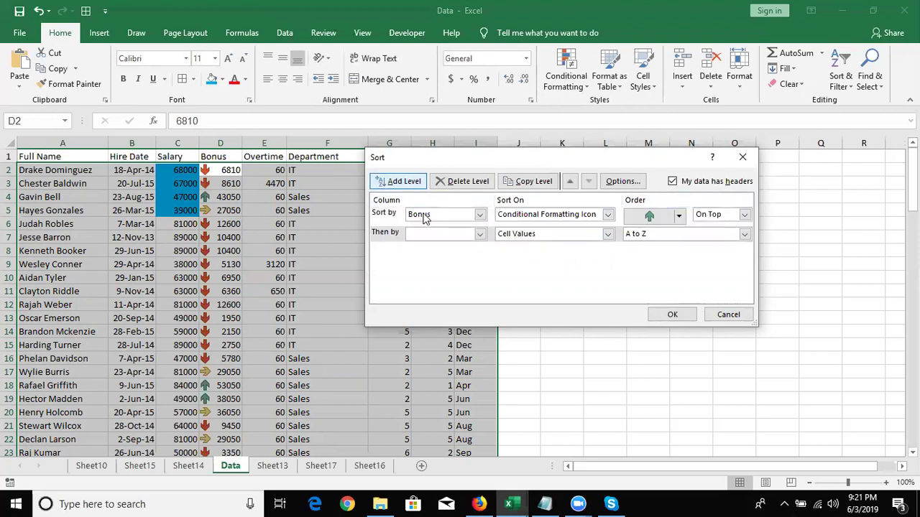
pyautogui.click(438, 236)
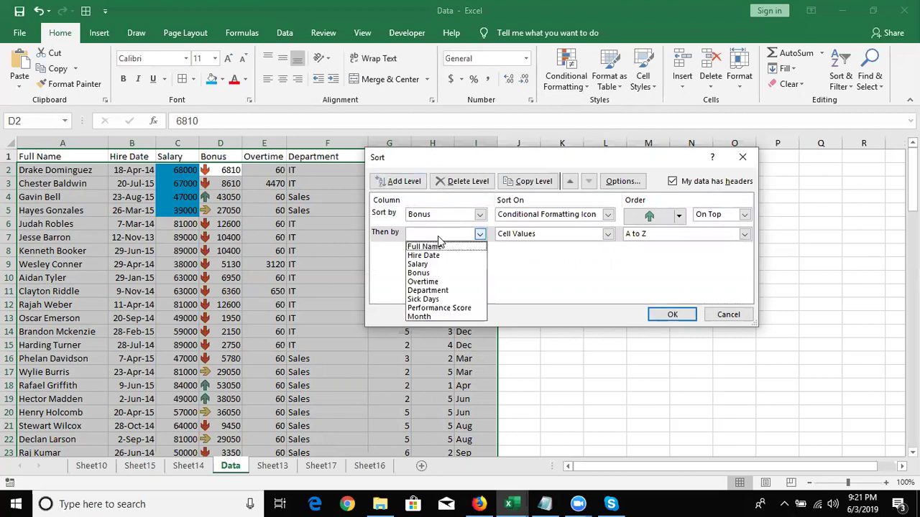
pyautogui.click(433, 273)
pyautogui.click(514, 235)
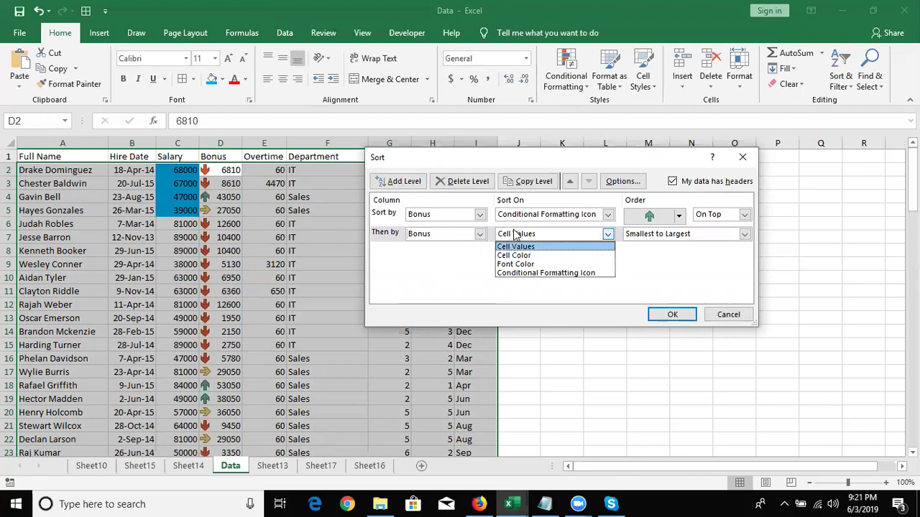
pyautogui.click(526, 273)
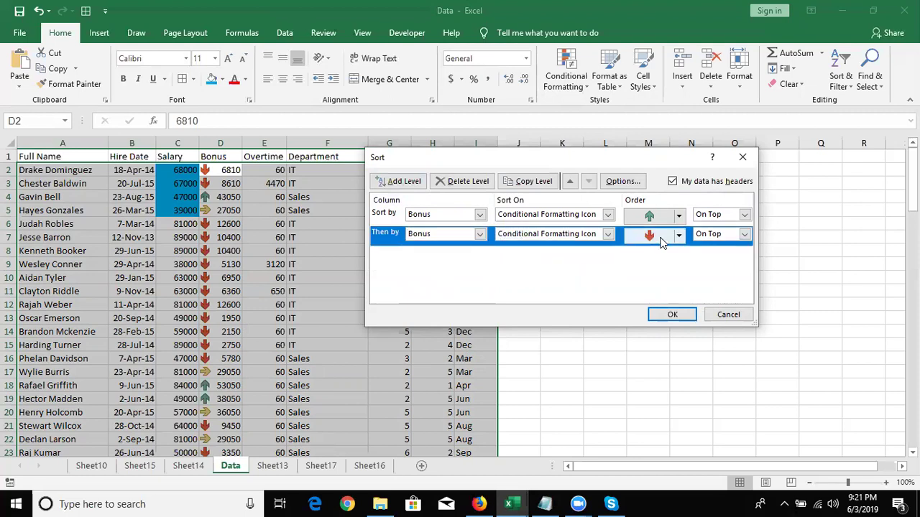
pyautogui.click(678, 236)
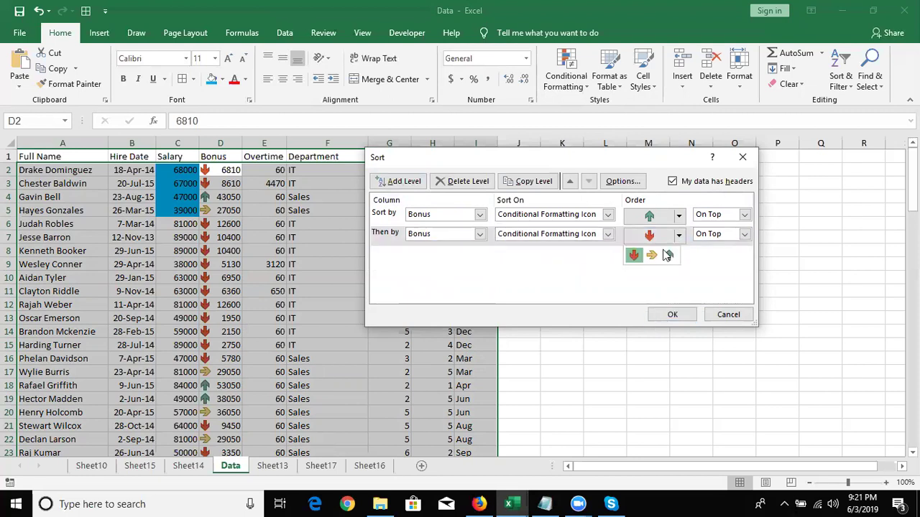
pyautogui.click(651, 256)
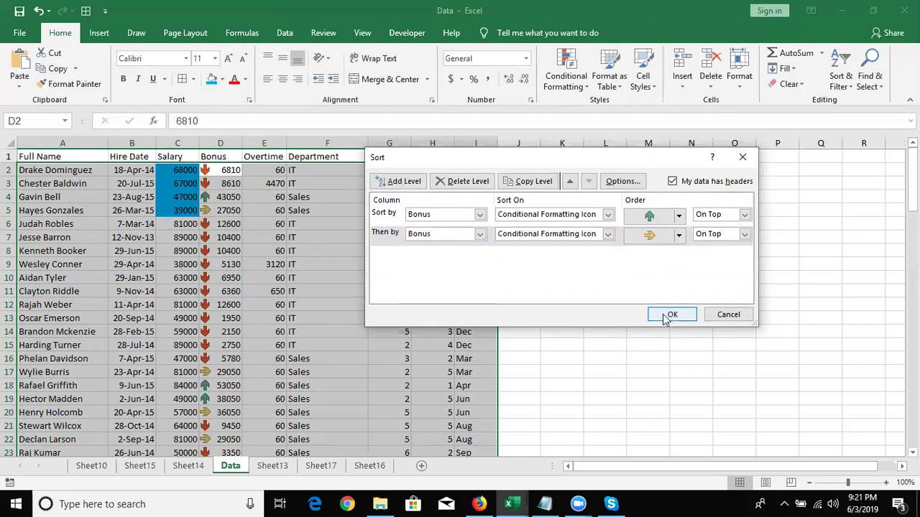
pyautogui.click(664, 316)
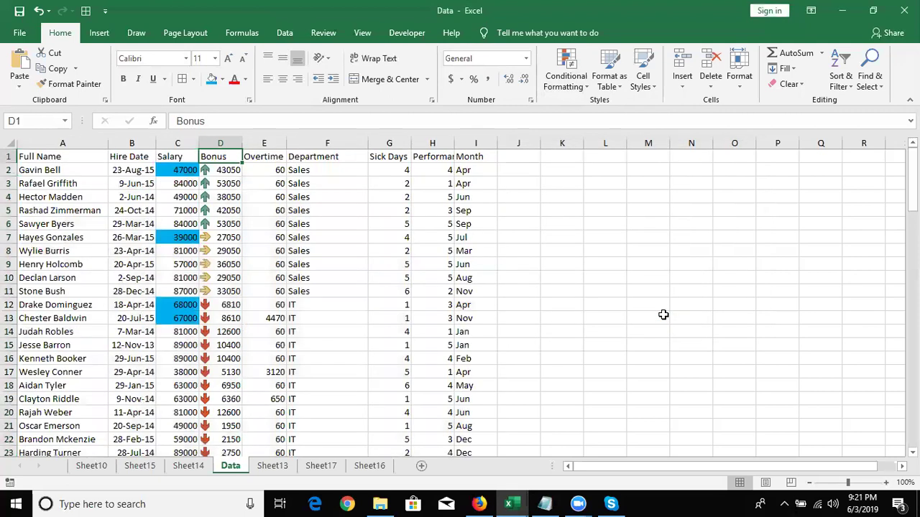
pyautogui.press('Down')
pyautogui.press('Down')
pyautogui.press('Down')
pyautogui.press('Down')
pyautogui.press('Down')
pyautogui.press('Down')
pyautogui.press('Down')
pyautogui.press('Down')
pyautogui.press('Down')
pyautogui.press('Down')
pyautogui.press('Down')
pyautogui.press('Down')
pyautogui.press('Down')
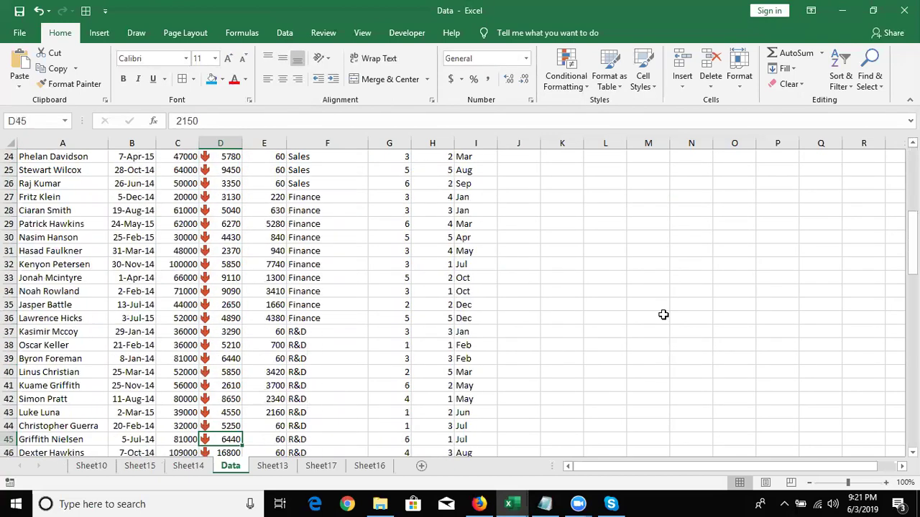
pyautogui.press('Down')
pyautogui.press('Down')
pyautogui.press('Down')
pyautogui.press('Down')
pyautogui.press('Down')
pyautogui.press('Down')
pyautogui.press('Down')
pyautogui.press('Down')
pyautogui.press('Down')
pyautogui.press('Down')
pyautogui.press('Down')
pyautogui.press('Down')
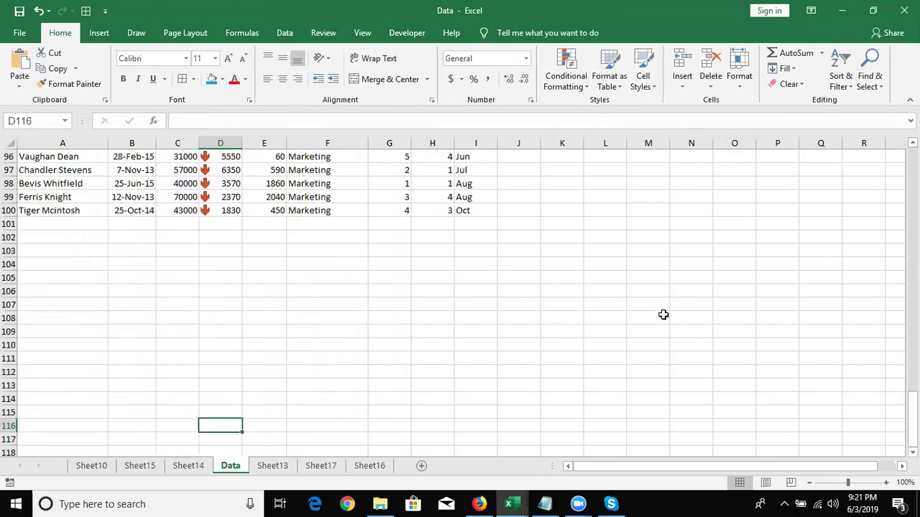
pyautogui.press('Up')
pyautogui.press('Up')
pyautogui.press('Up')
pyautogui.press('Up')
pyautogui.press('Up')
pyautogui.press('Up')
pyautogui.press('Up')
pyautogui.press('Up')
pyautogui.press('Up')
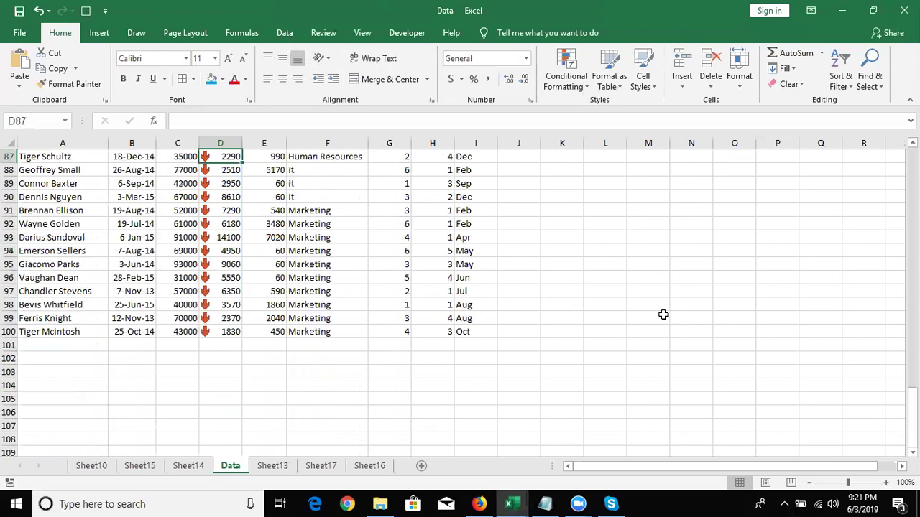
pyautogui.press('Up')
pyautogui.press('Up')
pyautogui.press('Up')
pyautogui.press('Up')
pyautogui.press('Up')
pyautogui.press('Up')
pyautogui.press('Up')
pyautogui.press('Up')
pyautogui.press('Up')
pyautogui.press('Up')
pyautogui.press('Up')
pyautogui.press('Up')
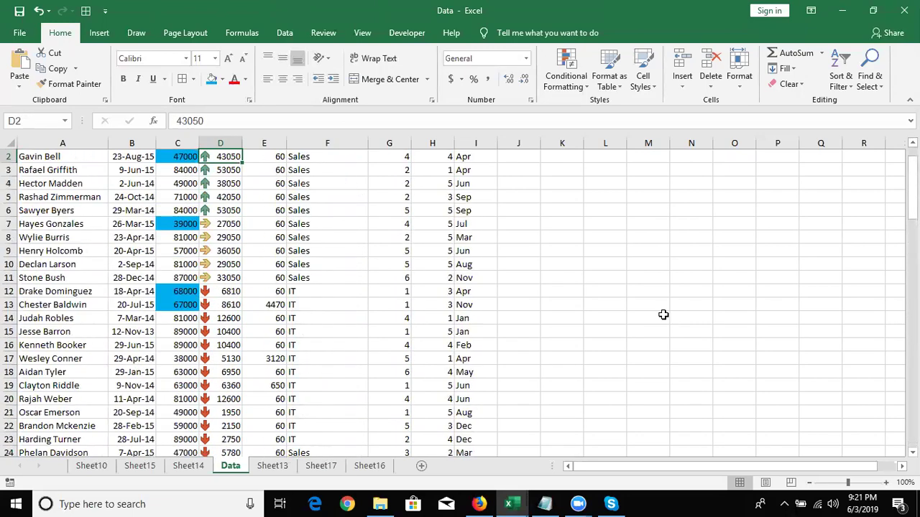
pyautogui.press('Up')
pyautogui.press('Down')
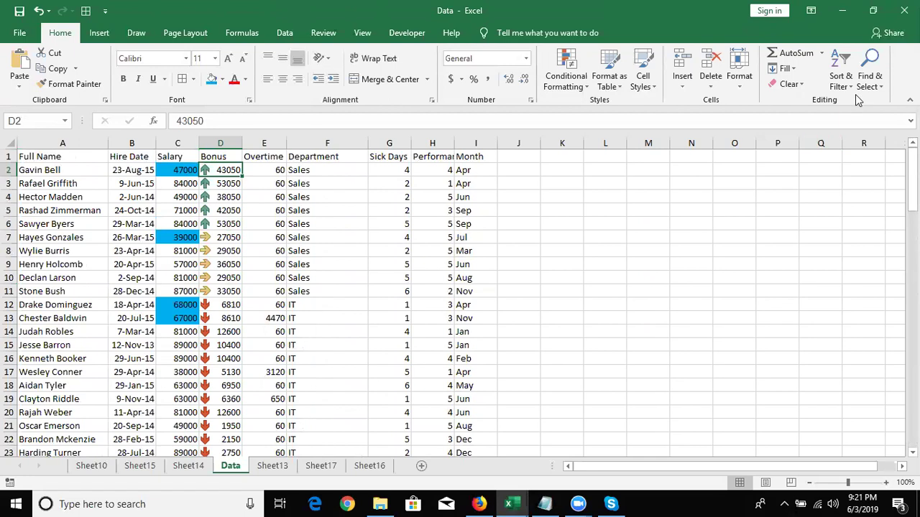
pyautogui.click(842, 77)
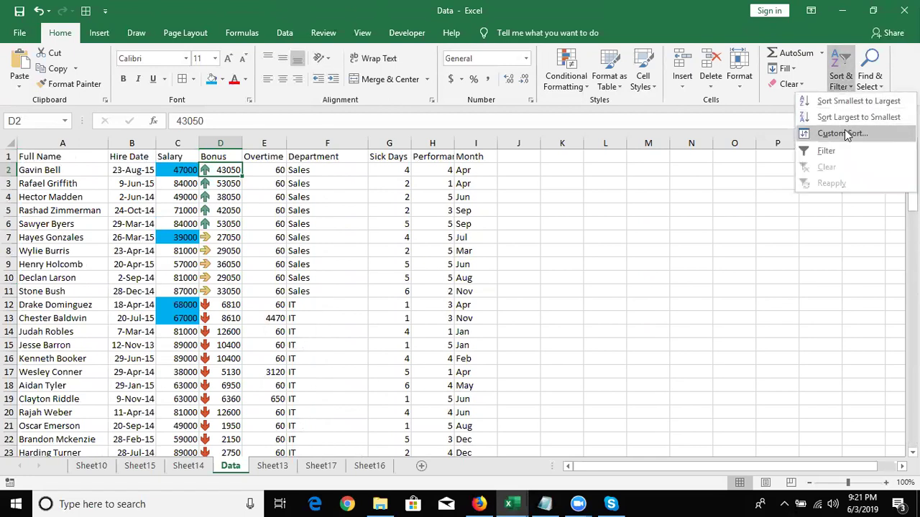
pyautogui.click(842, 134)
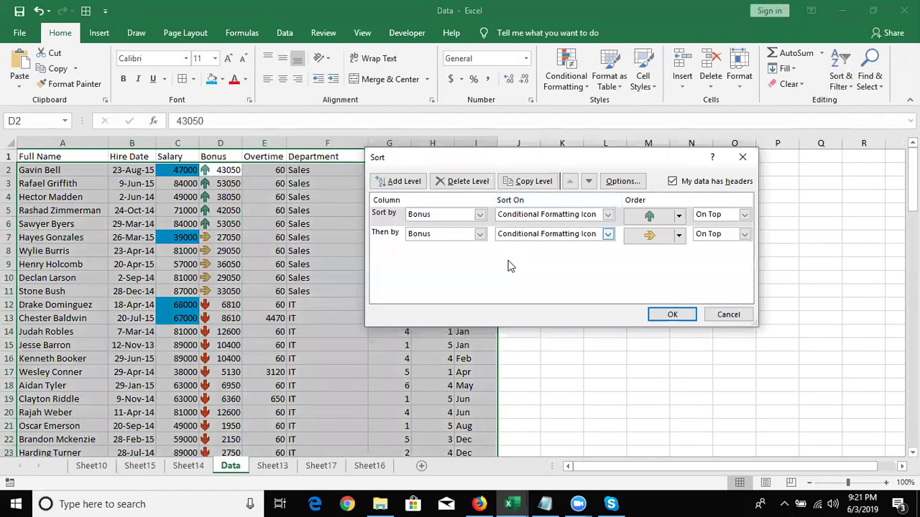
pyautogui.click(403, 242)
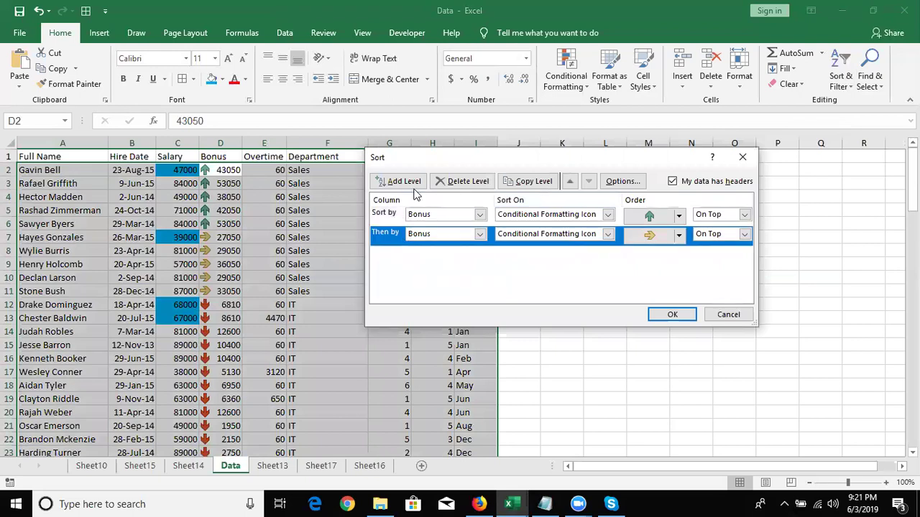
pyautogui.click(459, 184)
pyautogui.click(449, 219)
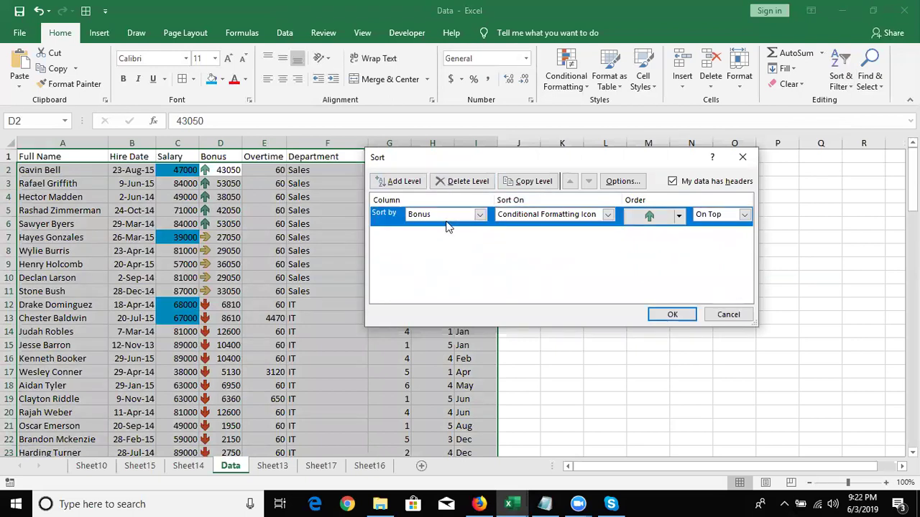
pyautogui.click(447, 216)
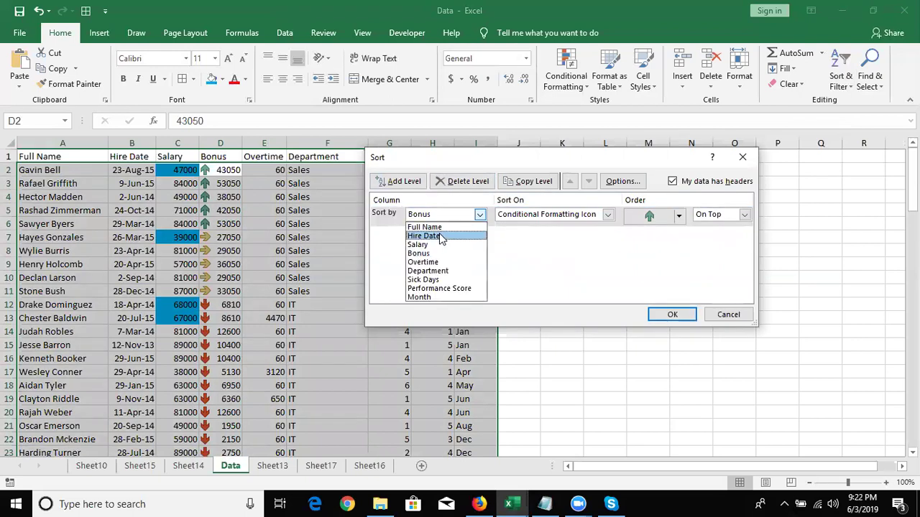
pyautogui.press('Escape')
pyautogui.press('Escape')
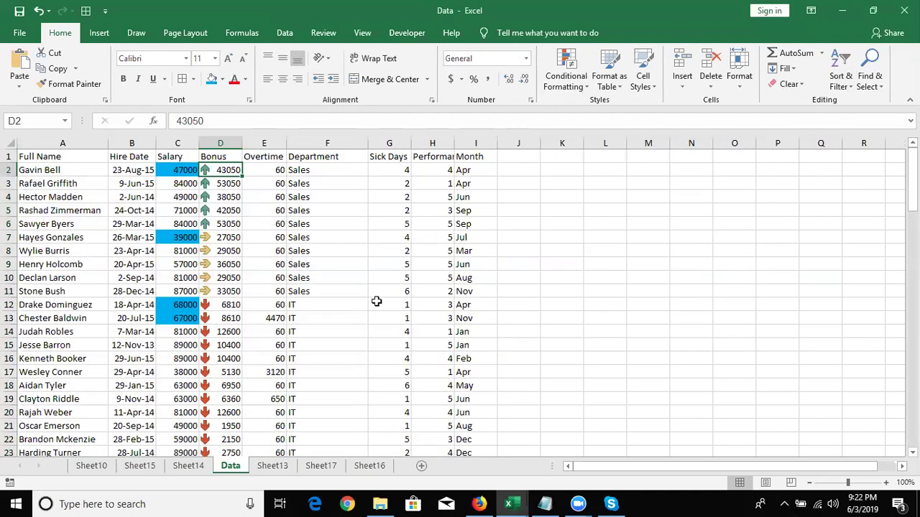
# - Replace the Department entries in F17, F7 and F3 with lowercase 'it'
pyautogui.click(323, 366)
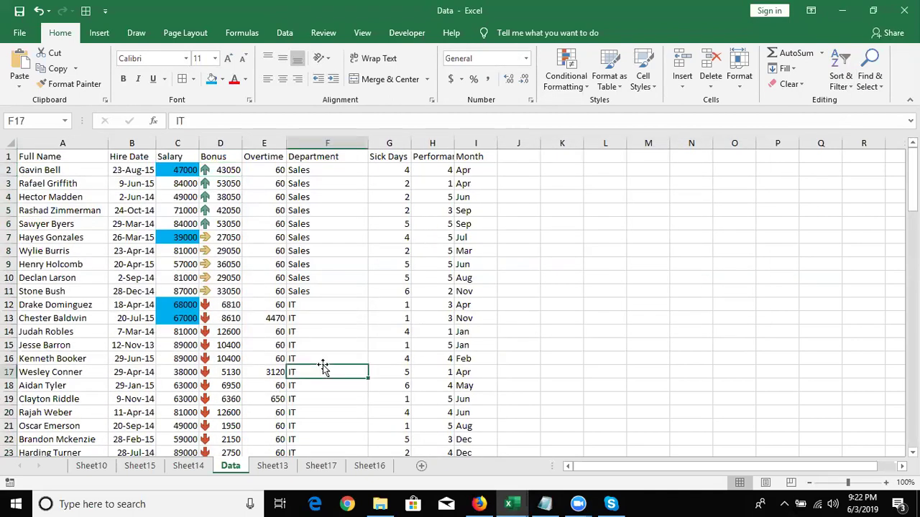
pyautogui.write('i')
pyautogui.write('r')
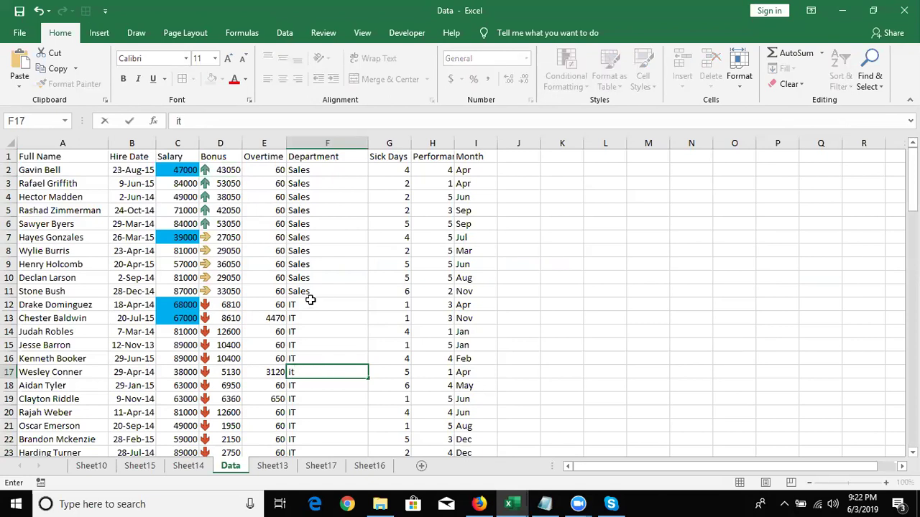
pyautogui.click(305, 235)
pyautogui.write('it')
pyautogui.click(314, 181)
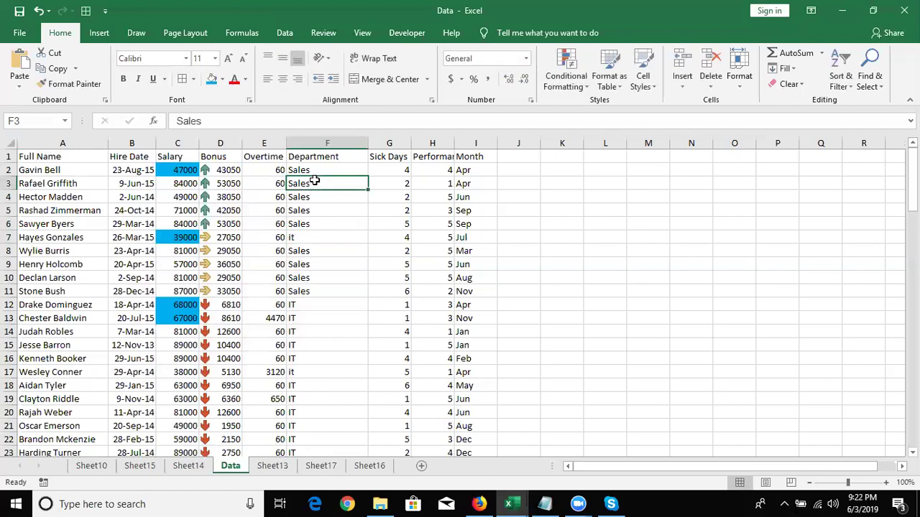
pyautogui.write('it')
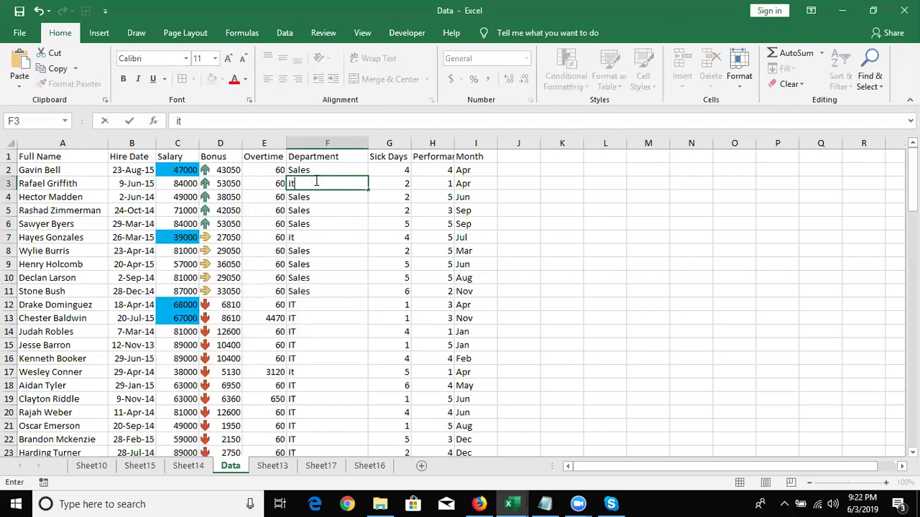
pyautogui.click(320, 200)
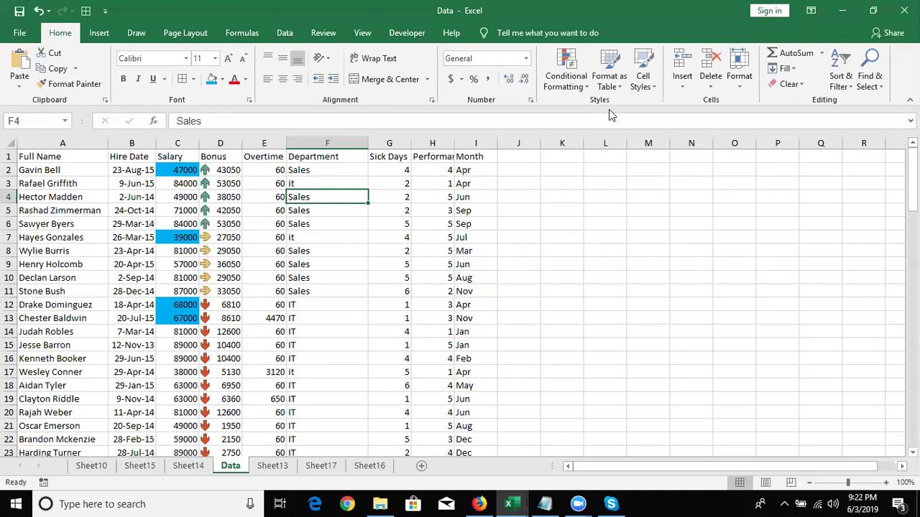
pyautogui.click(292, 155)
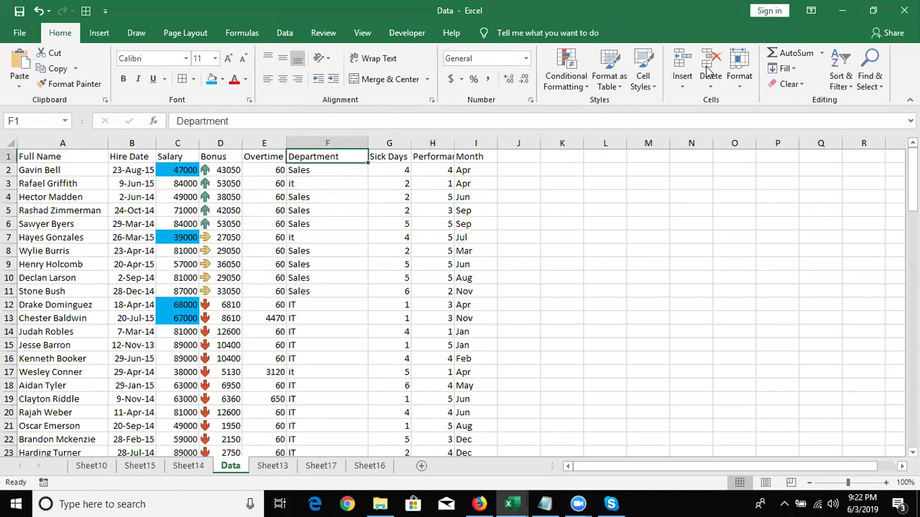
pyautogui.click(787, 68)
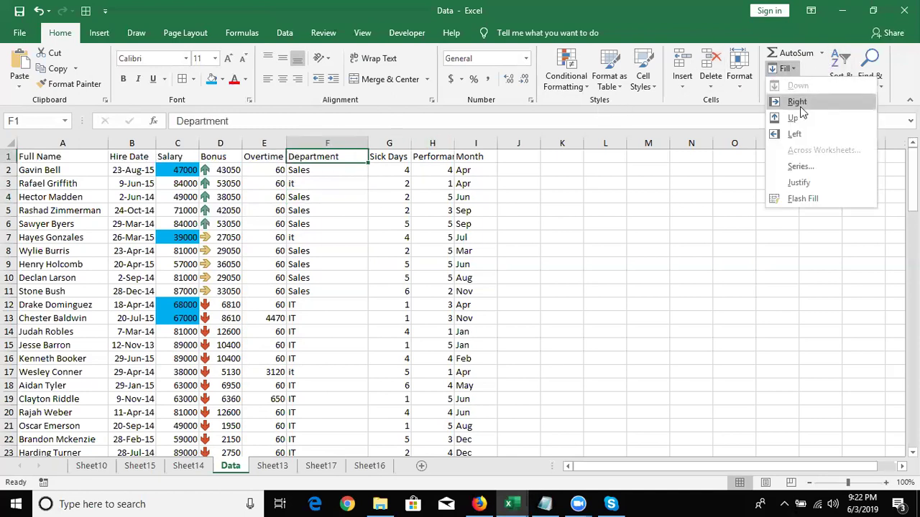
# - Sort the data A to Z by Department and scan the column's grouping
pyautogui.click(838, 72)
pyautogui.click(855, 104)
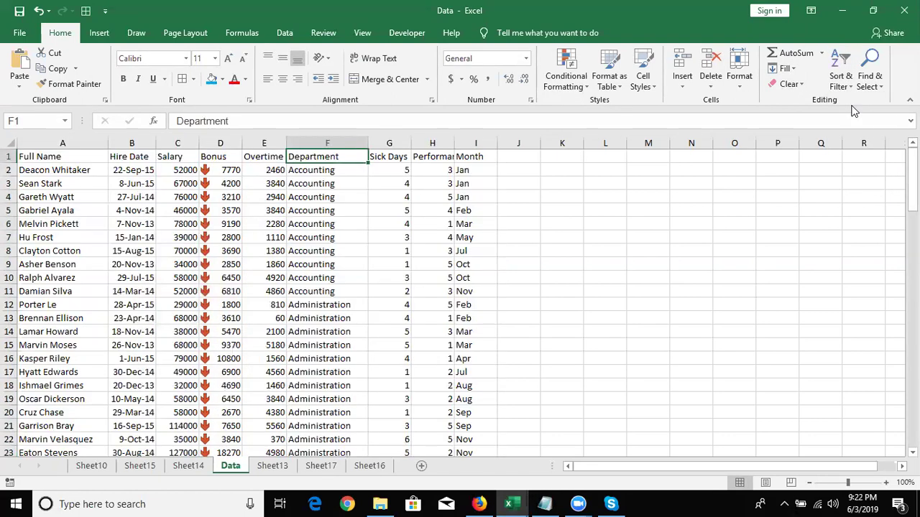
pyautogui.hotkey('ctrl', 'Down')
pyautogui.press('Down')
pyautogui.press('Up')
pyautogui.press('Up')
pyautogui.press('Up')
pyautogui.press('Up')
pyautogui.press('Up')
pyautogui.press('Up')
pyautogui.press('Up')
pyautogui.press('Up')
pyautogui.press('Up')
pyautogui.press('Up')
pyautogui.press('Up')
pyautogui.press('Up')
pyautogui.press('Up')
pyautogui.press('Down')
pyautogui.press('Down')
pyautogui.press('Down')
pyautogui.press('Down')
pyautogui.press('Down')
pyautogui.press('Down')
pyautogui.press('Down')
pyautogui.press('Up')
pyautogui.press('Up')
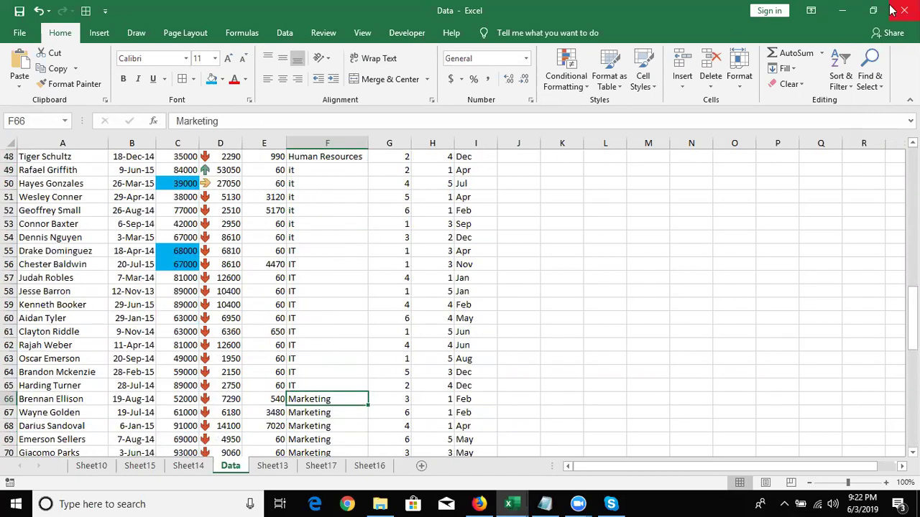
# - Re-sort by Department through Custom Sort with Case sensitive turned off
pyautogui.click(846, 81)
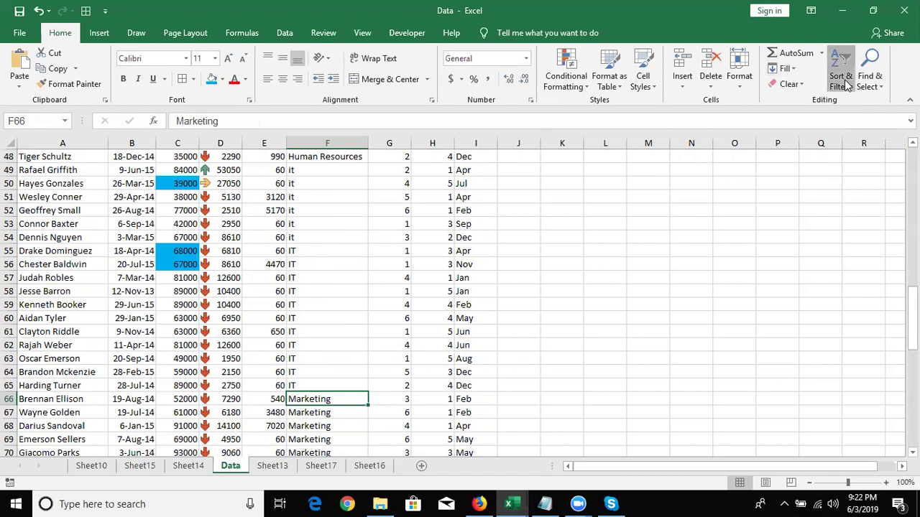
pyautogui.click(864, 140)
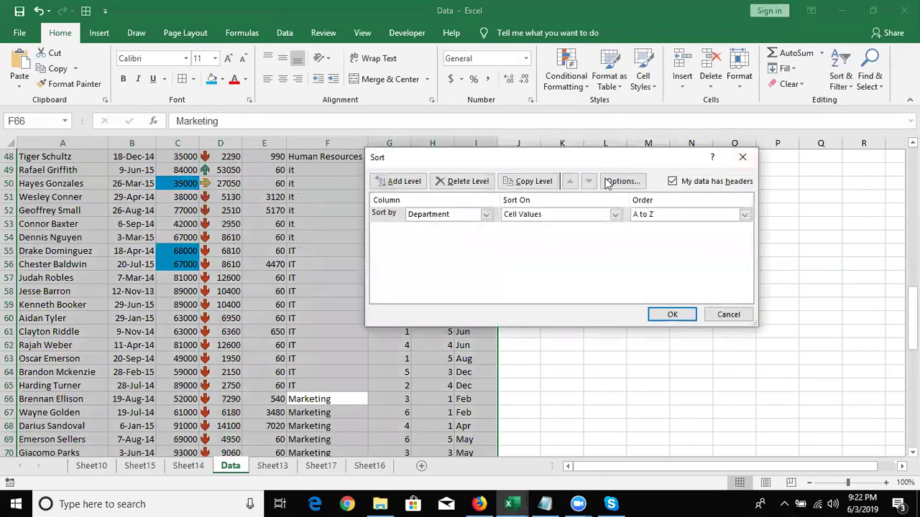
pyautogui.click(622, 182)
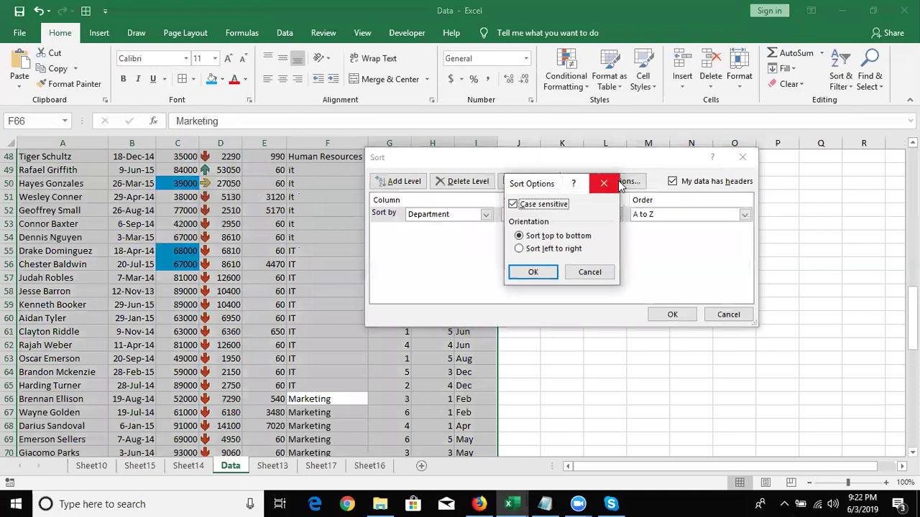
pyautogui.click(513, 205)
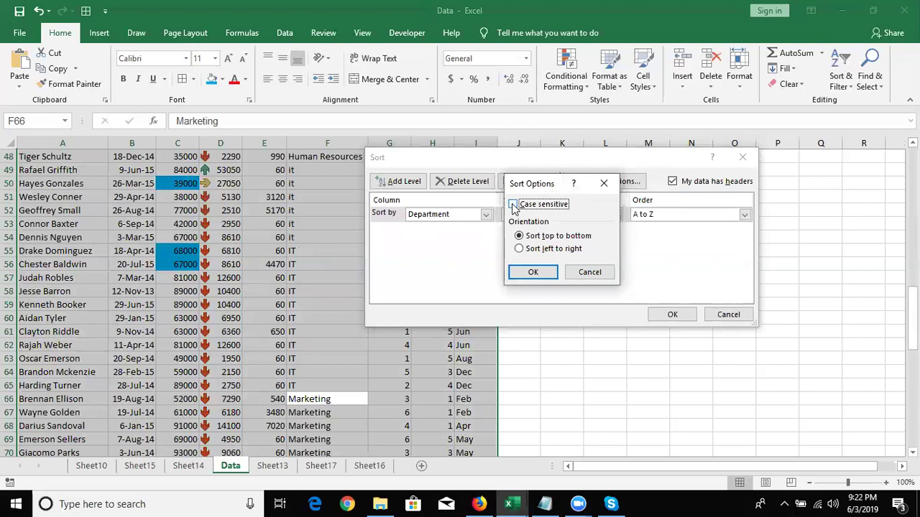
pyautogui.click(531, 271)
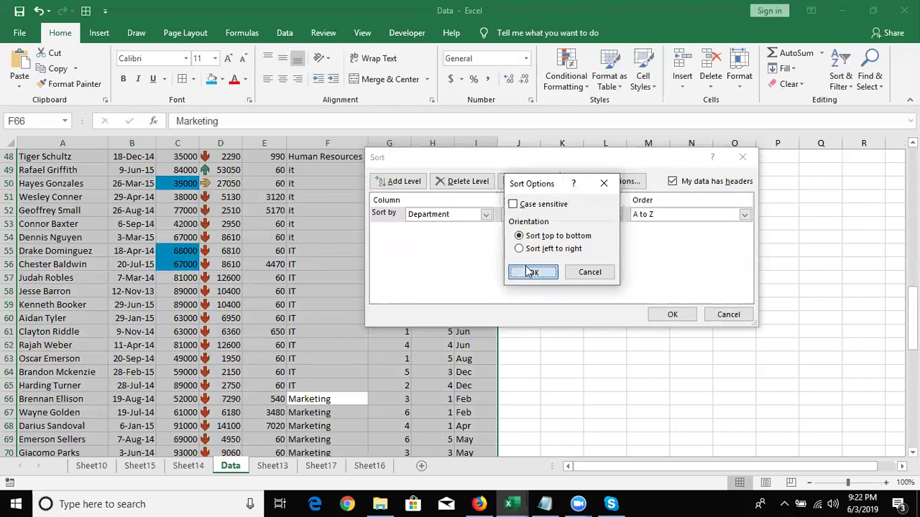
pyautogui.click(672, 316)
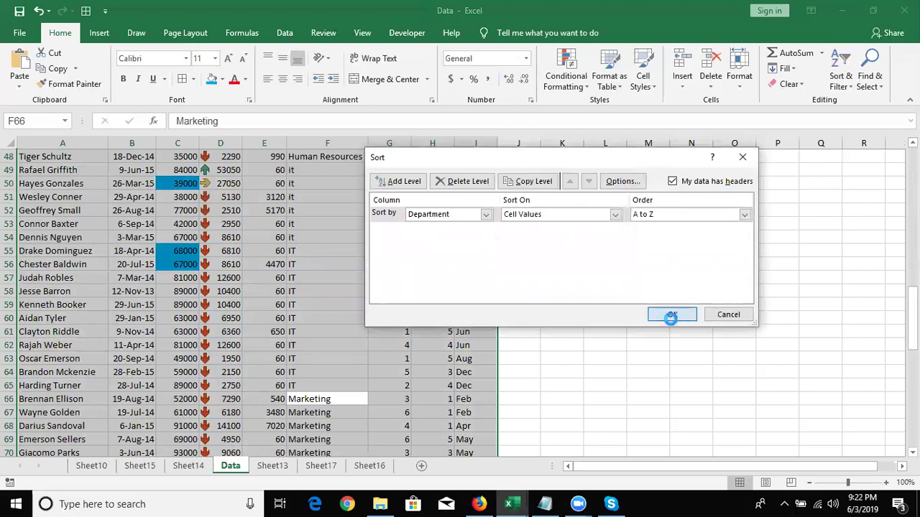
# - Change row 64's department from IT to lowercase 'it'
pyautogui.click(322, 370)
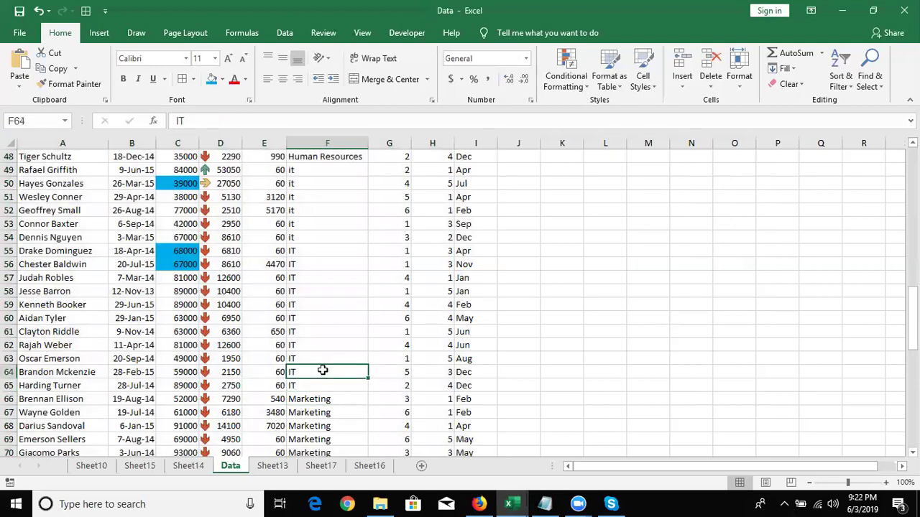
pyautogui.write('it')
pyautogui.press('Return')
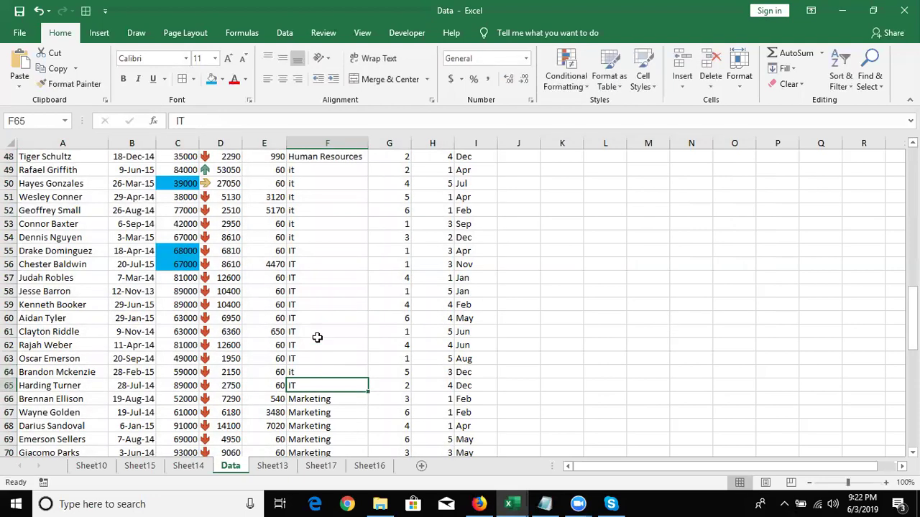
# - Custom sort the whole table by Department with the Case sensitive option on
pyautogui.click(309, 370)
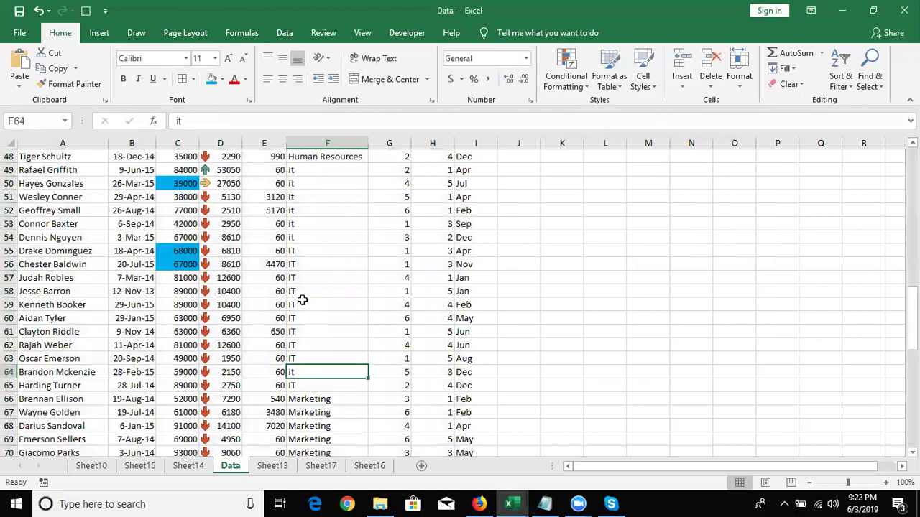
pyautogui.moveTo(302, 239); pyautogui.dragTo(293, 191)
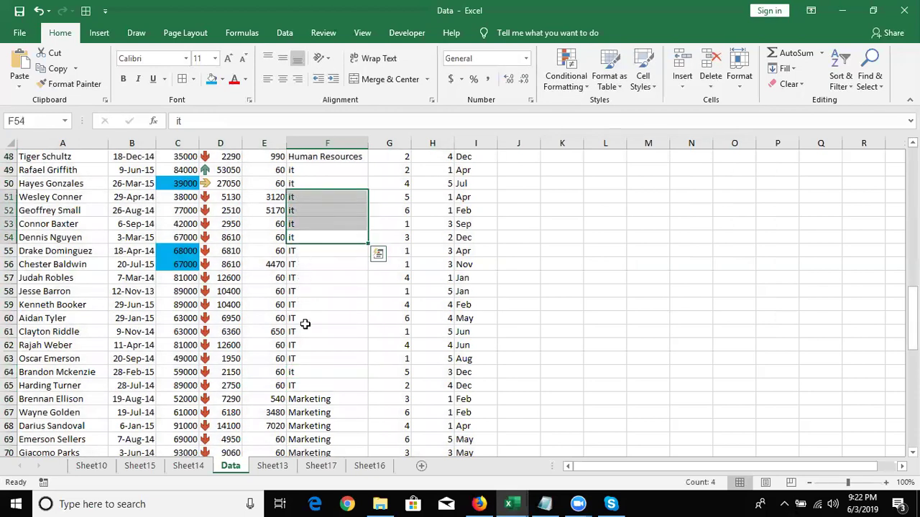
pyautogui.click(840, 77)
pyautogui.click(855, 134)
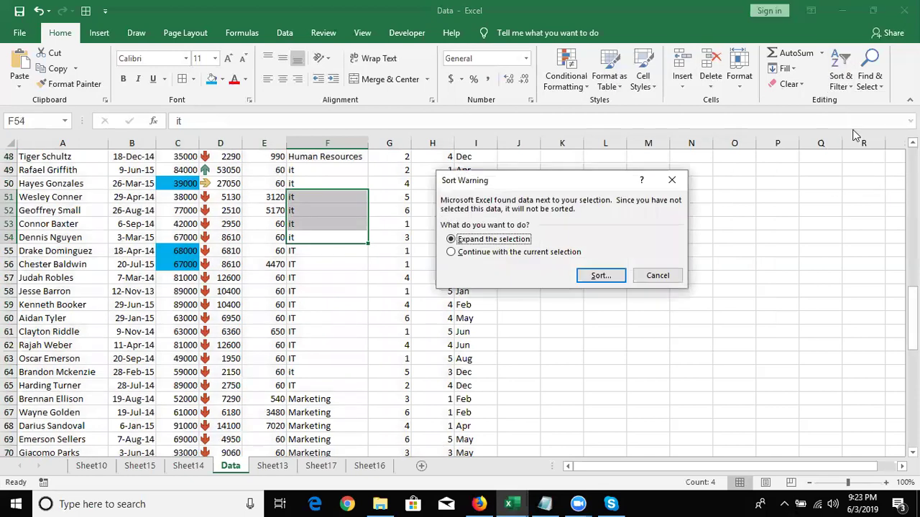
pyautogui.click(596, 276)
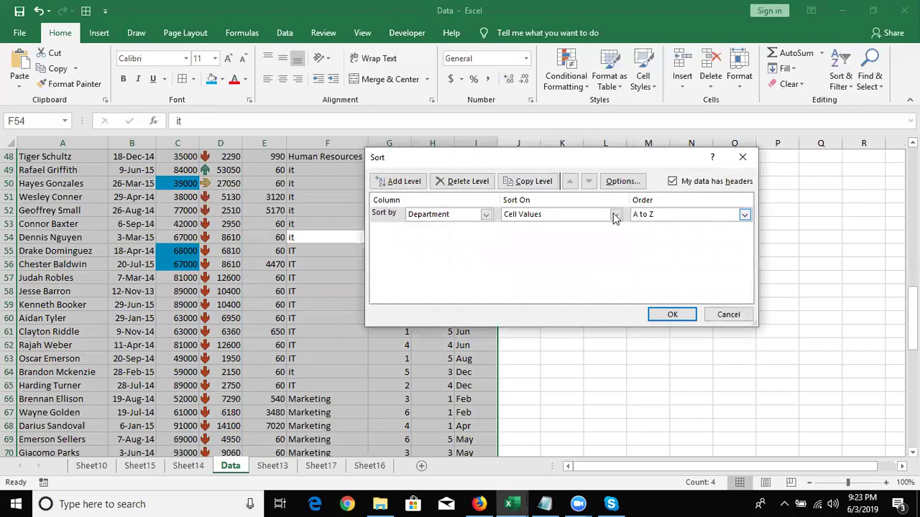
pyautogui.click(622, 181)
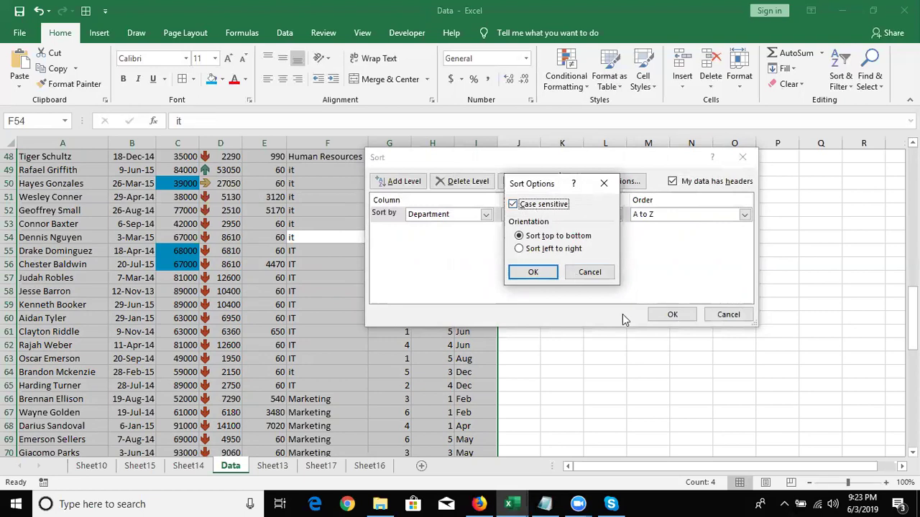
pyautogui.click(533, 272)
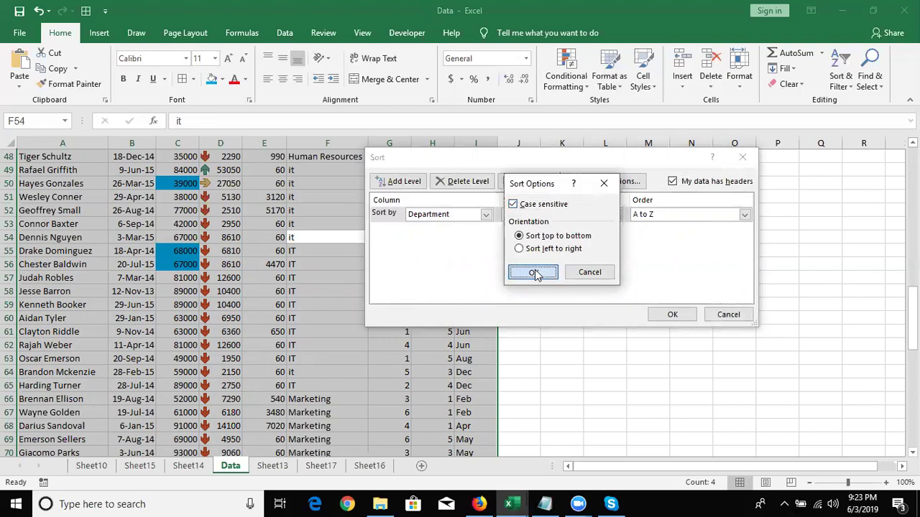
pyautogui.click(671, 316)
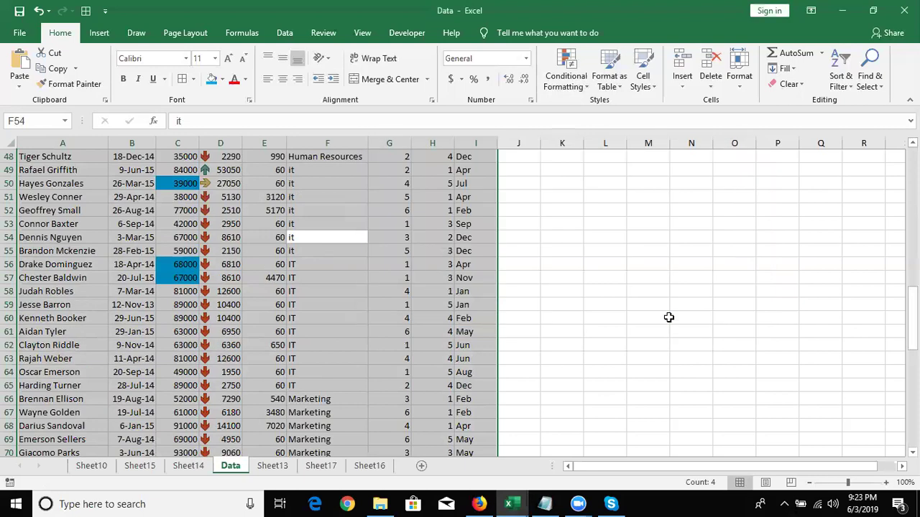
# - Check that the lowercase 'it' rows sit directly above the IT rows, then return to the top
pyautogui.moveTo(307, 382); pyautogui.dragTo(286, 169)
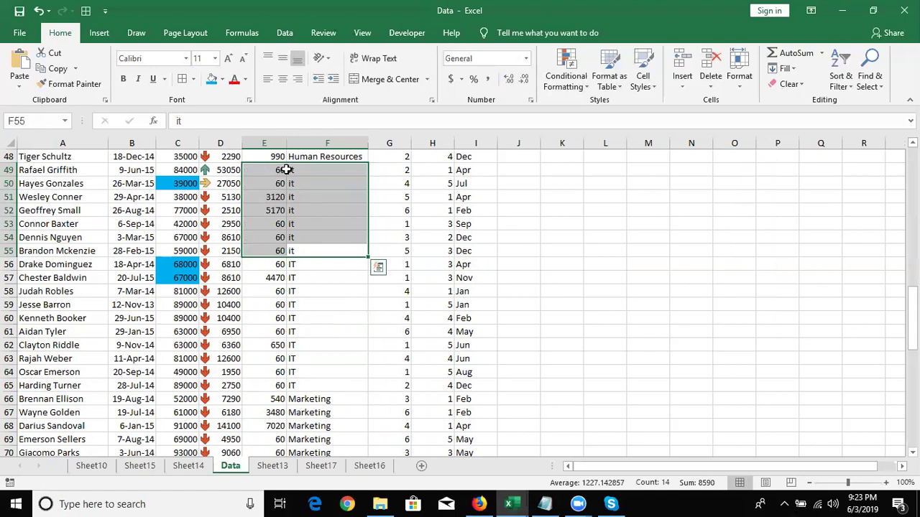
pyautogui.click(302, 174)
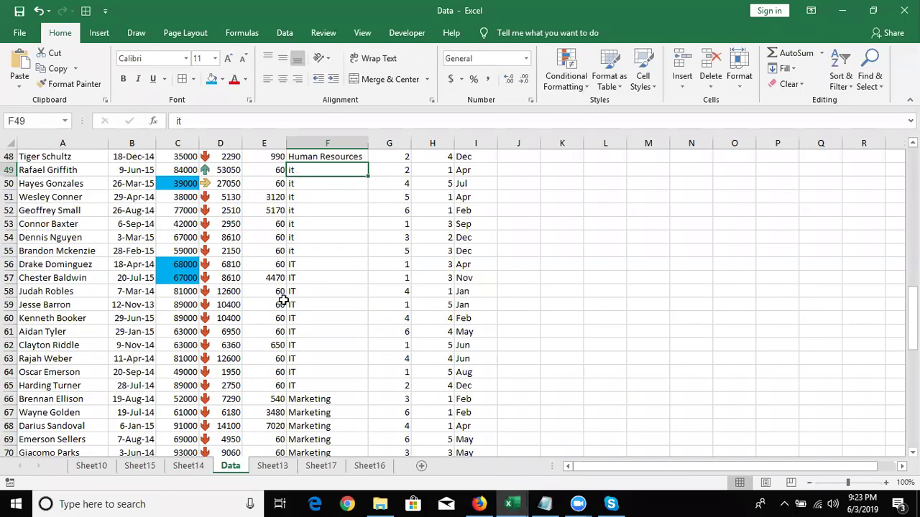
pyautogui.click(276, 354)
pyautogui.hotkey('ctrl', 'Up')
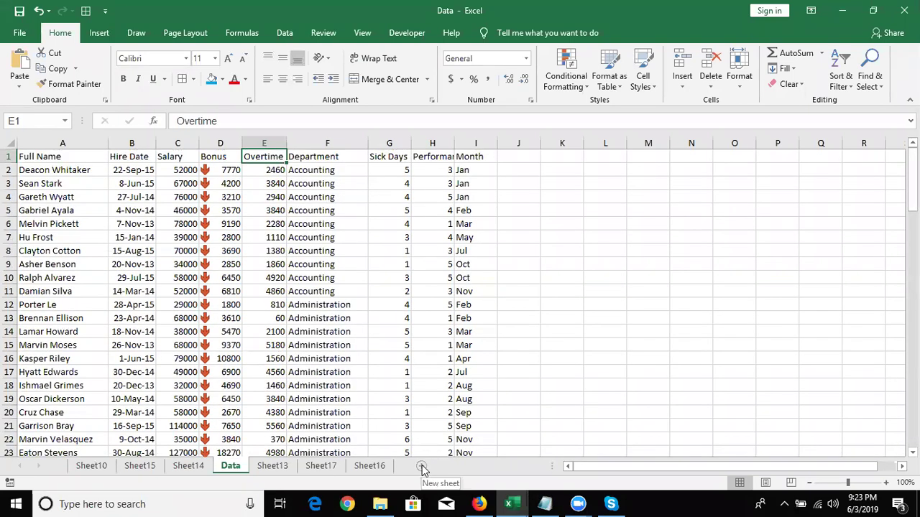
# - Copy Sheet14's Department/Total Salary pivot data and paste it transposed into Sheet15's A1:J2
pyautogui.click(157, 471)
pyautogui.click(191, 470)
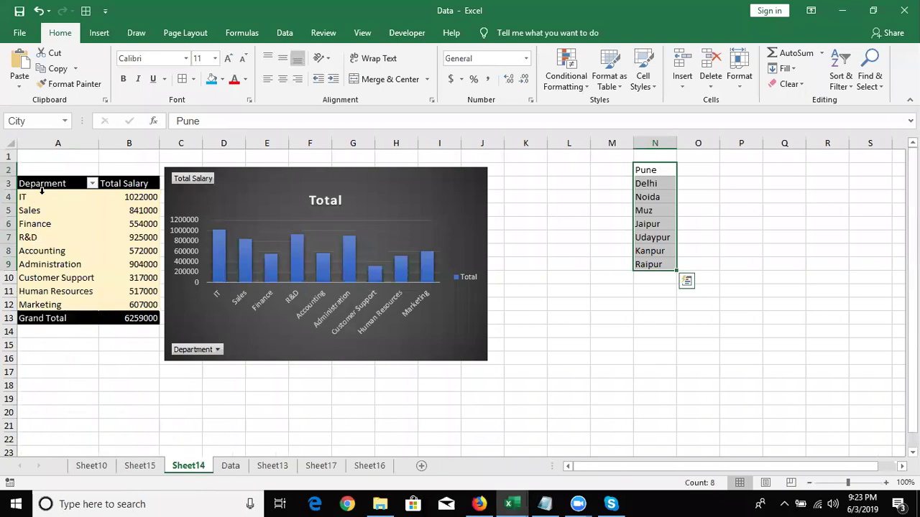
pyautogui.moveTo(42, 184); pyautogui.dragTo(129, 306)
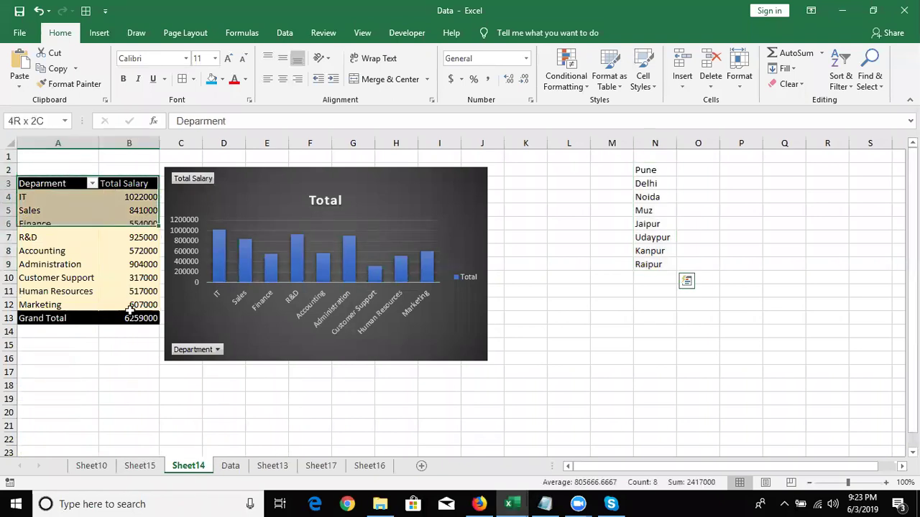
pyautogui.hotkey('ctrl', 'c')
pyautogui.click(152, 465)
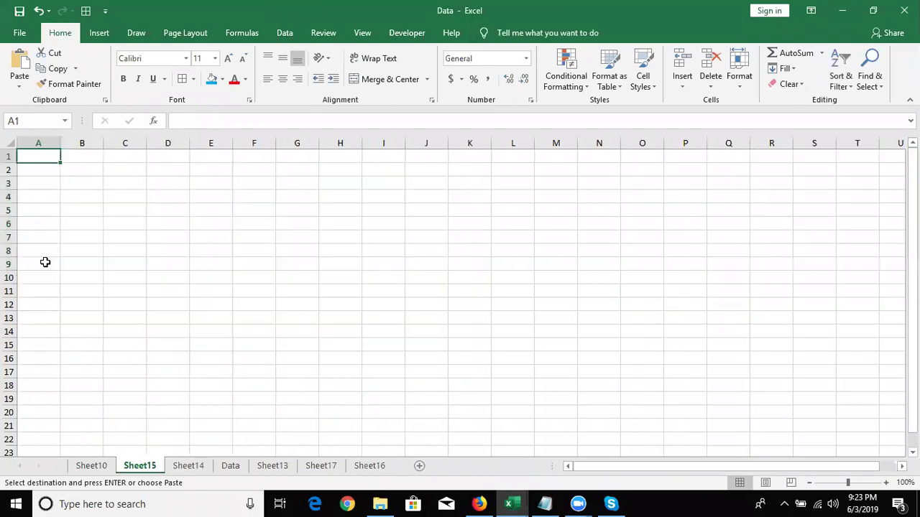
pyautogui.rightClick(36, 158)
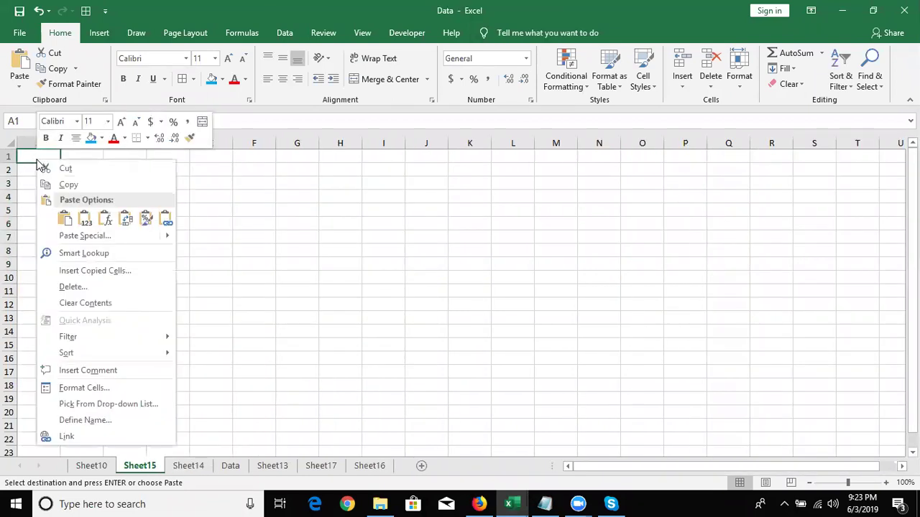
pyautogui.click(85, 236)
pyautogui.click(183, 302)
pyautogui.click(186, 324)
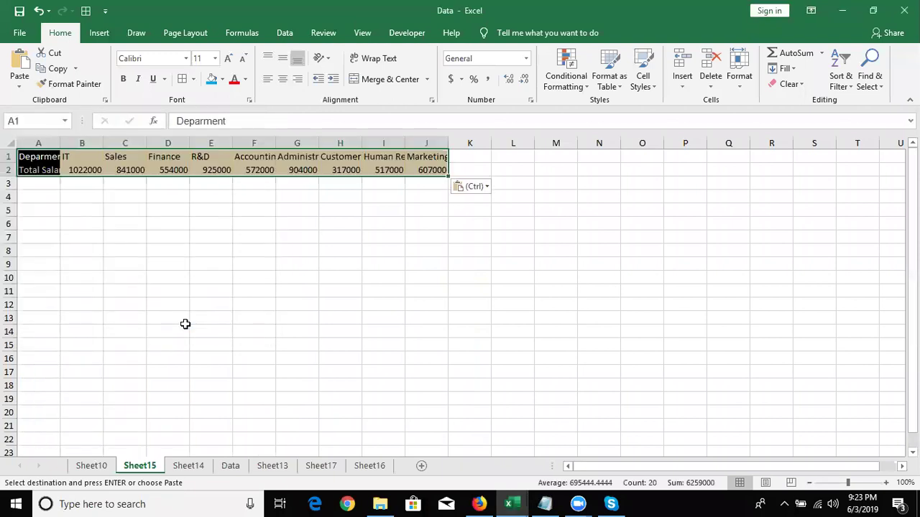
pyautogui.click(186, 250)
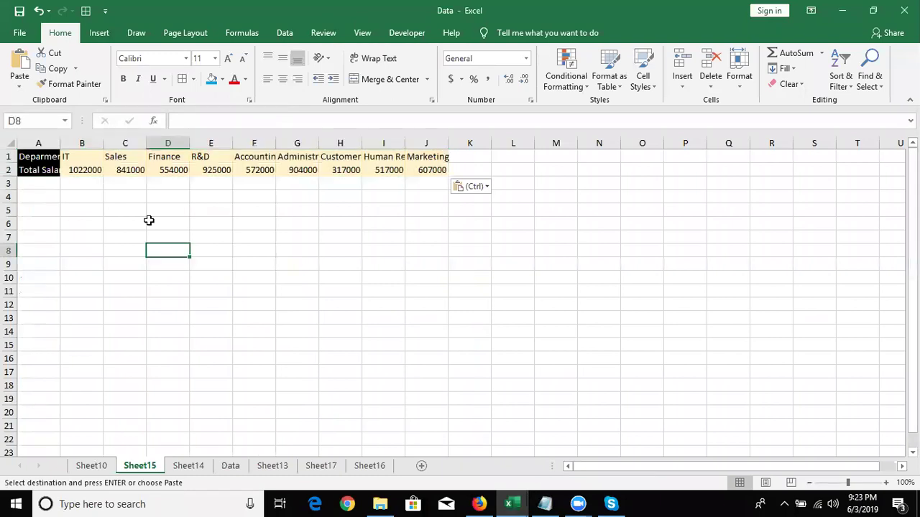
# - Select the department totals in B1:J2 and set a custom sort to run left to right
pyautogui.click(78, 170)
pyautogui.moveTo(79, 170)
pyautogui.mouseDown()
pyautogui.moveTo(374, 168)
pyautogui.moveTo(383, 159)
pyautogui.mouseUp()
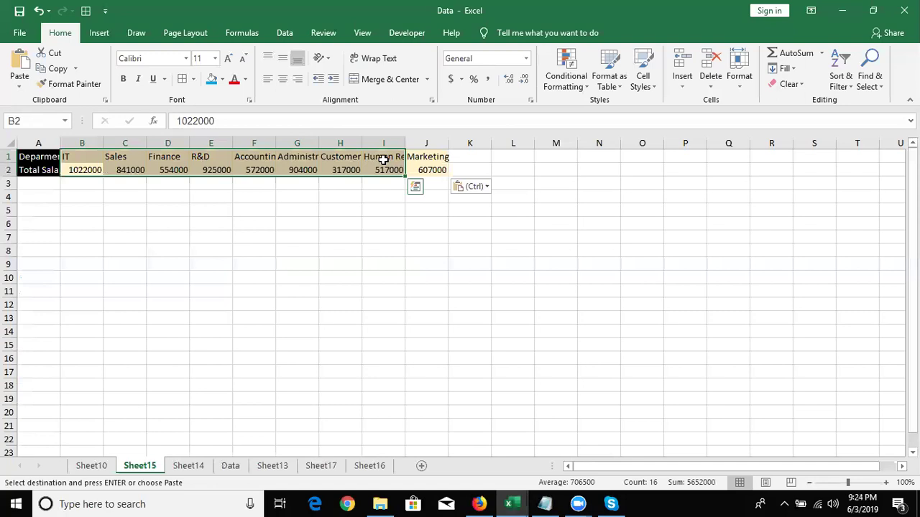
pyautogui.hotkey('shift', 'Right')
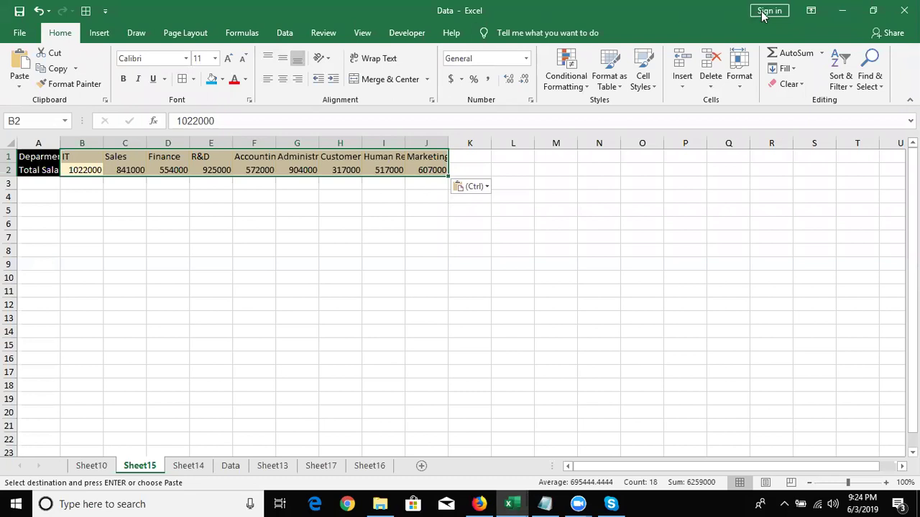
pyautogui.click(837, 84)
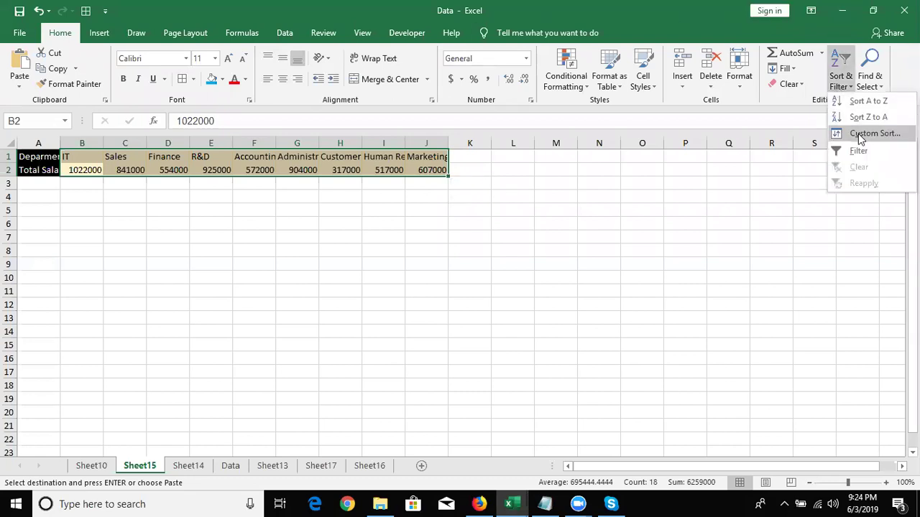
pyautogui.click(860, 134)
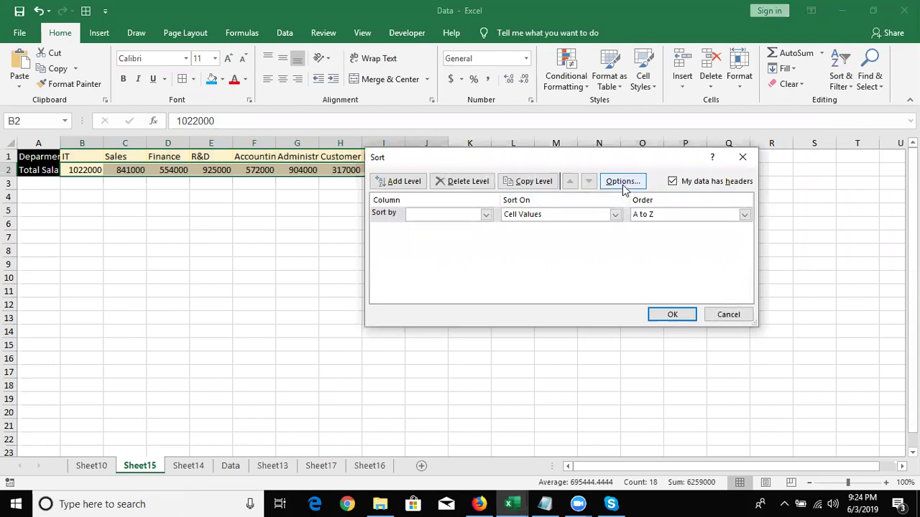
pyautogui.click(623, 184)
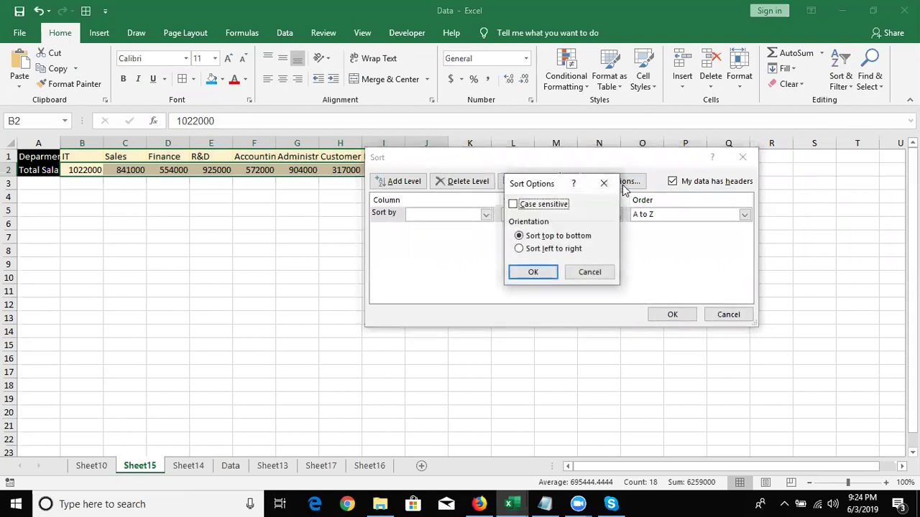
pyautogui.click(548, 250)
pyautogui.click(534, 273)
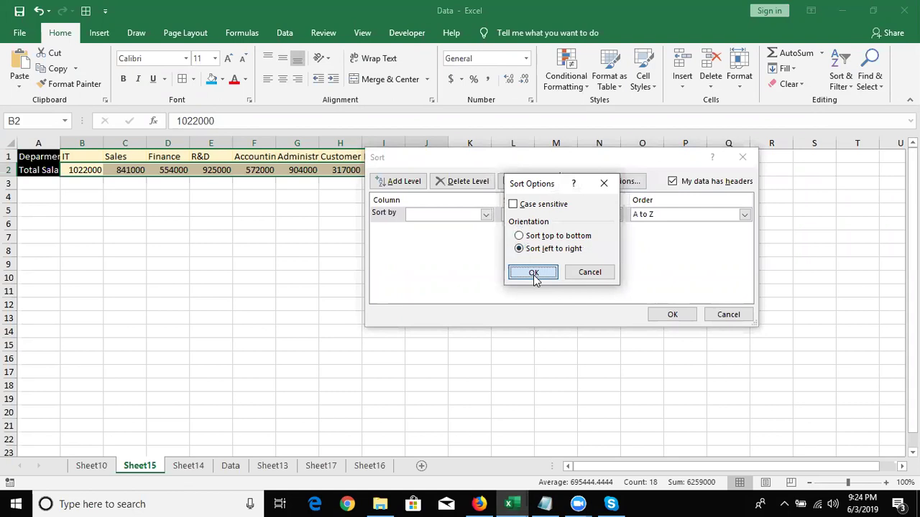
# - Sort by Row 2, smallest to largest, ordering totals from 317000 to 1022000
pyautogui.click(443, 216)
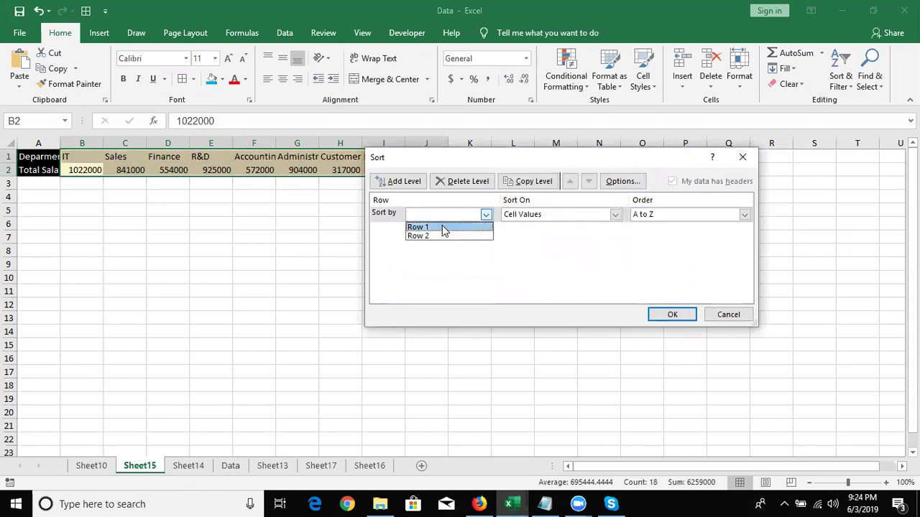
pyautogui.click(443, 227)
pyautogui.click(437, 213)
pyautogui.click(428, 236)
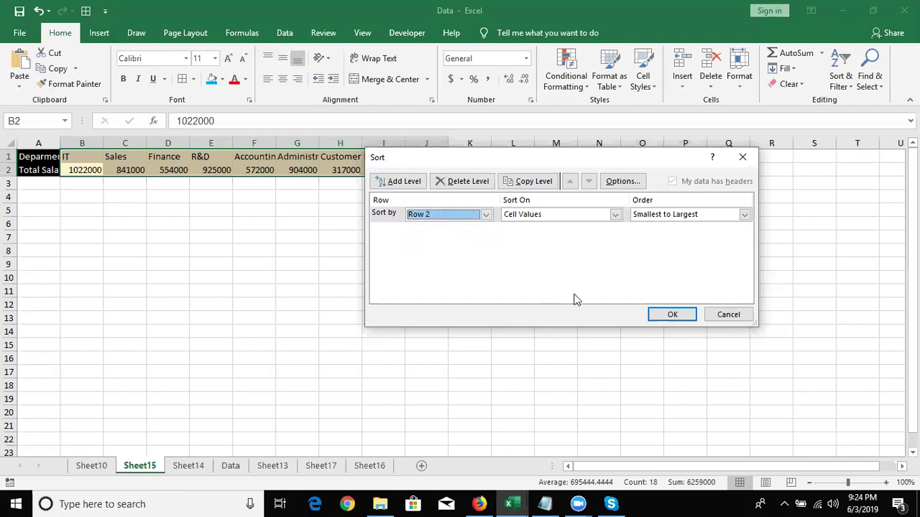
pyautogui.click(666, 314)
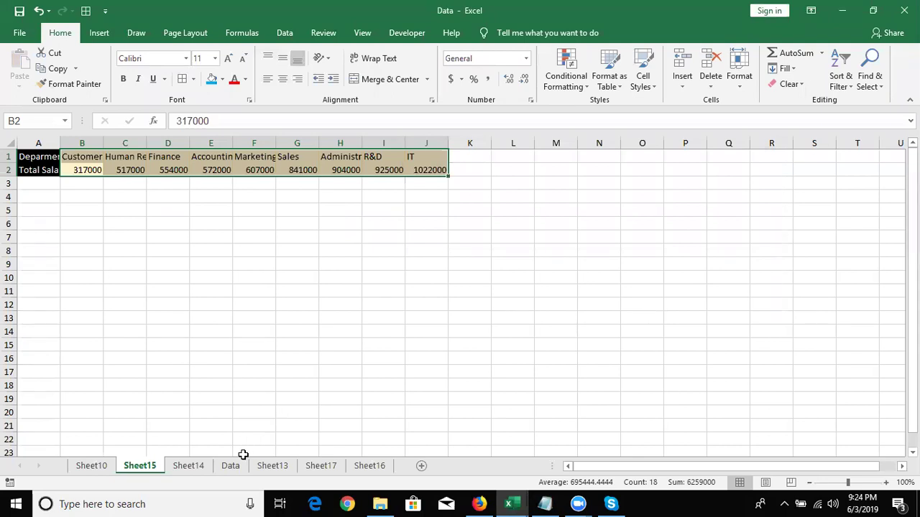
# - Go to the Data sheet and check where the employee records begin and end
pyautogui.click(230, 466)
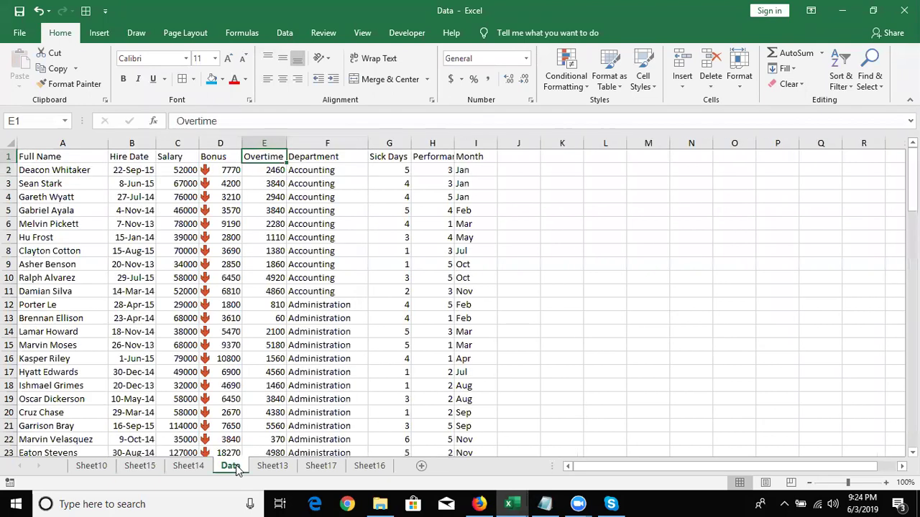
pyautogui.press('Down')
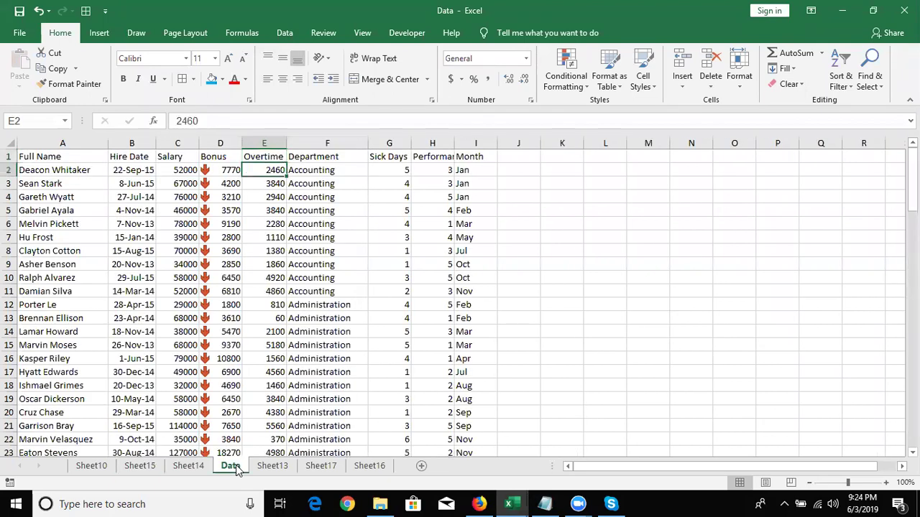
pyautogui.hotkey('ctrl', 'Down')
pyautogui.hotkey('ctrl', 'Up')
pyautogui.press('Down')
pyautogui.press('Down')
pyautogui.hotkey('shift', 'space')
pyautogui.hotkey('ctrl', 'shift', '+')
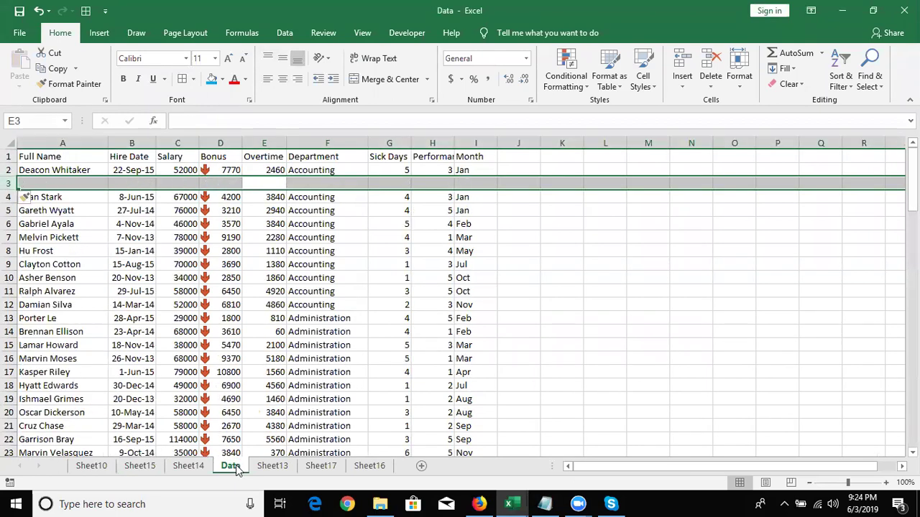
pyautogui.press('Down')
pyautogui.press('Down')
pyautogui.hotkey('shift', 'space')
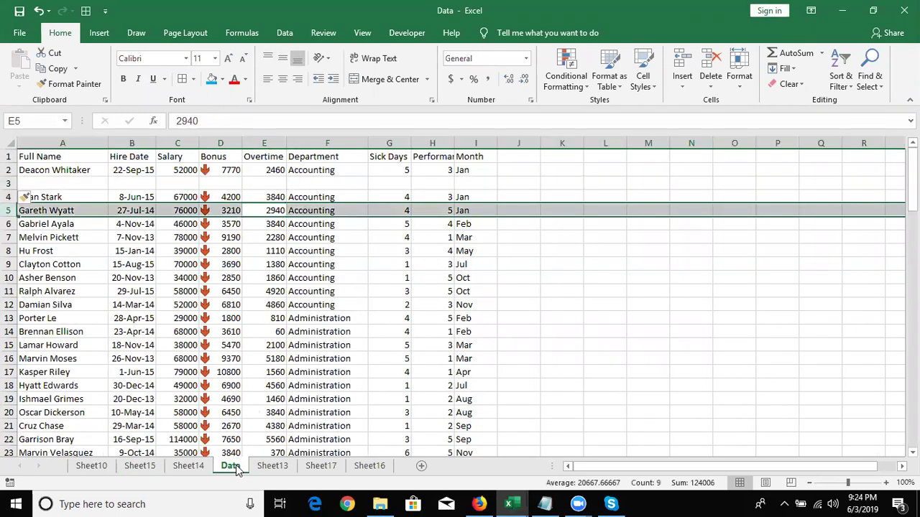
pyautogui.hotkey('ctrl', 'shift', '+')
pyautogui.press('Left')
pyautogui.press('Left')
pyautogui.press('Left')
pyautogui.press('Down')
pyautogui.press('Down')
pyautogui.hotkey('shift', 'space')
pyautogui.hotkey('ctrl', 'shift', '+')
pyautogui.press('Down')
pyautogui.press('Down')
pyautogui.press('Down')
pyautogui.press('Up')
pyautogui.hotkey('shift', 'space')
pyautogui.hotkey('ctrl', 'shift', '+')
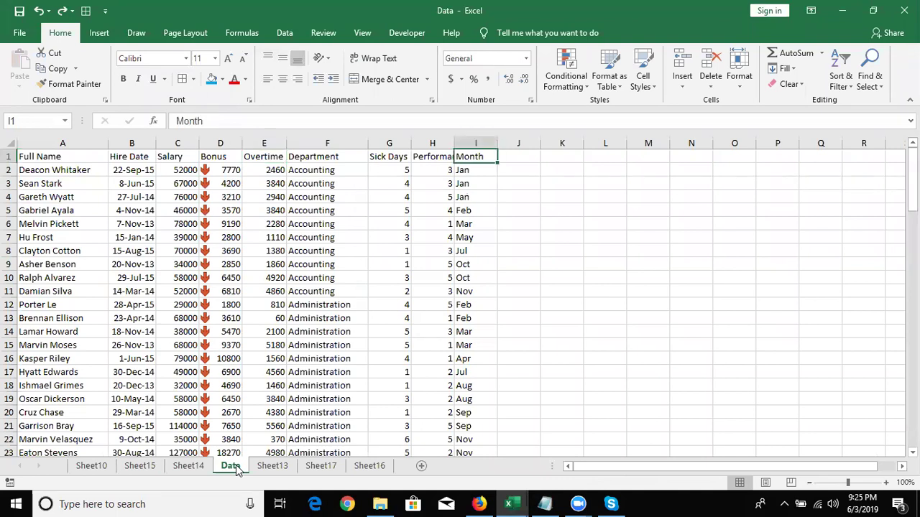
# - Add a 'Sr No' header in J1 with 1 and 2 in J2:J3
pyautogui.press('Right')
pyautogui.write('S')
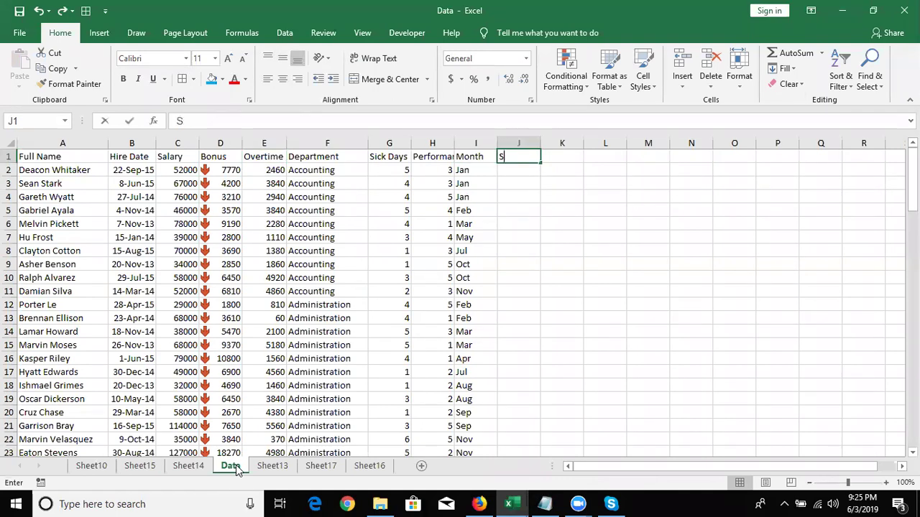
pyautogui.write('r No')
pyautogui.press('Return')
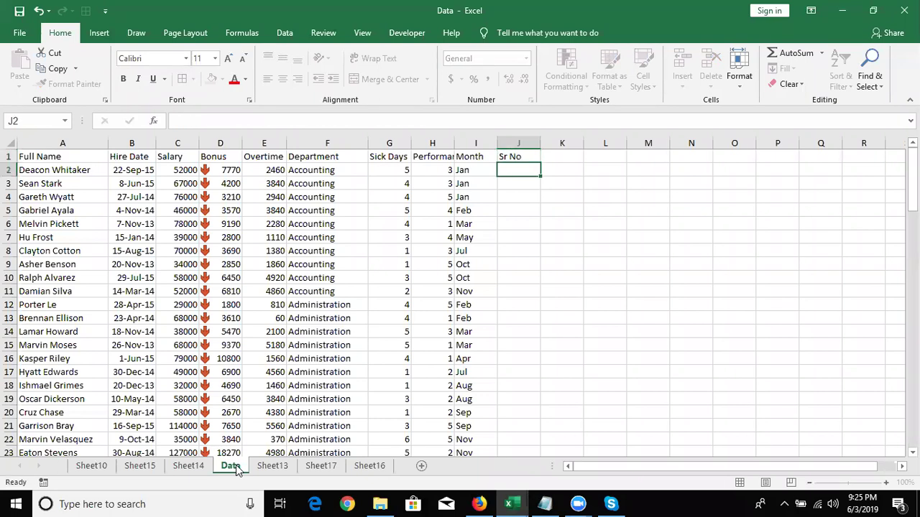
pyautogui.write('1')
pyautogui.press('Return')
pyautogui.write('2')
pyautogui.press('Return')
# - Fill the Sr No series down to the last record, numbering 1 to 99
pyautogui.press('Up')
pyautogui.press('Up')
pyautogui.hotkey('shift', 'Down')
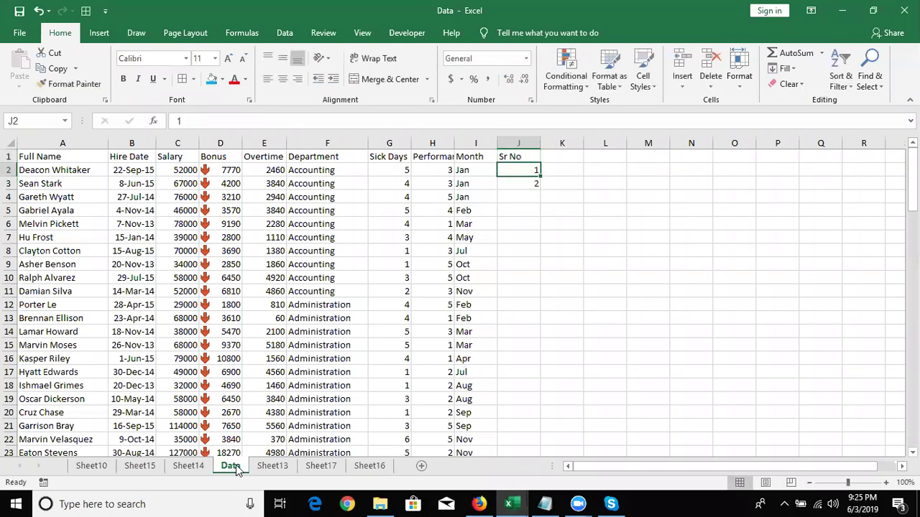
pyautogui.hotkey('shift', 'Down')
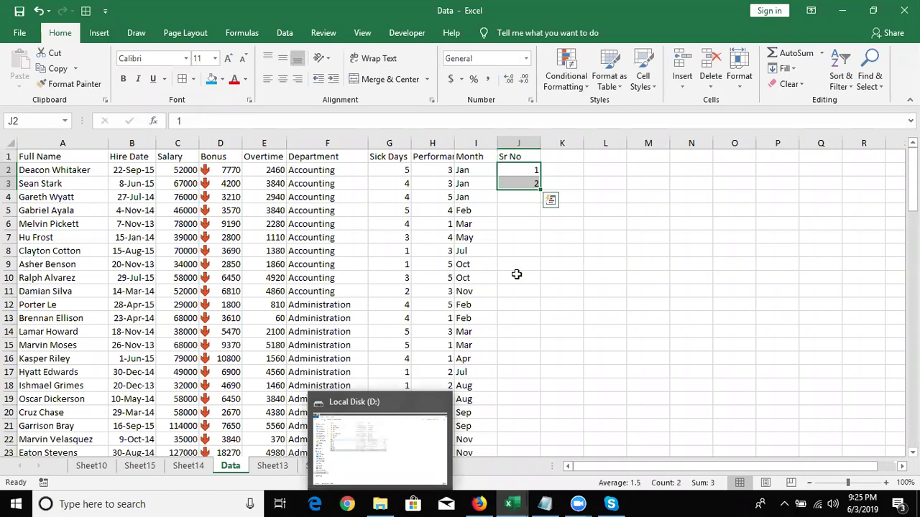
pyautogui.doubleClick(540, 189)
pyautogui.hotkey('shift', 'BackSpace')
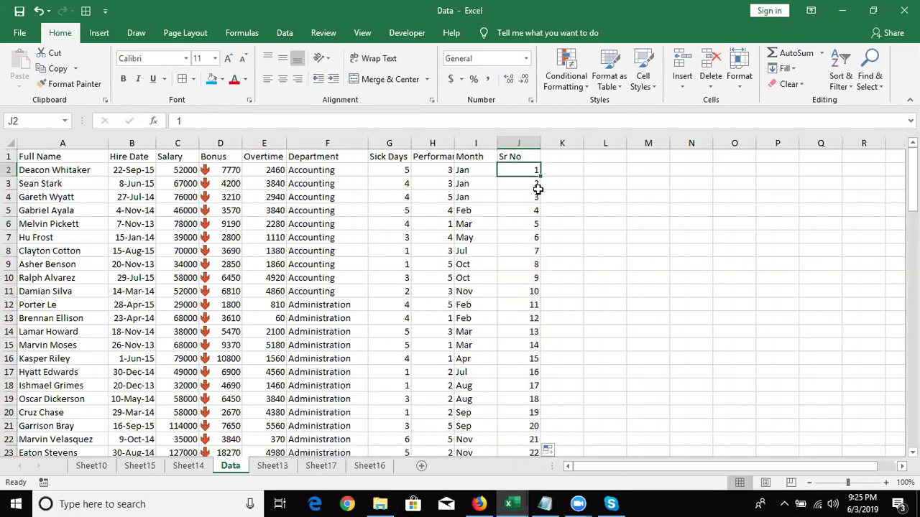
# - Copy the 1–99 series and paste it in the first empty row below the data, J101
pyautogui.hotkey('ctrl', 'shift', 'Down')
pyautogui.hotkey('ctrl', 'c')
pyautogui.hotkey('shift', 'BackSpace')
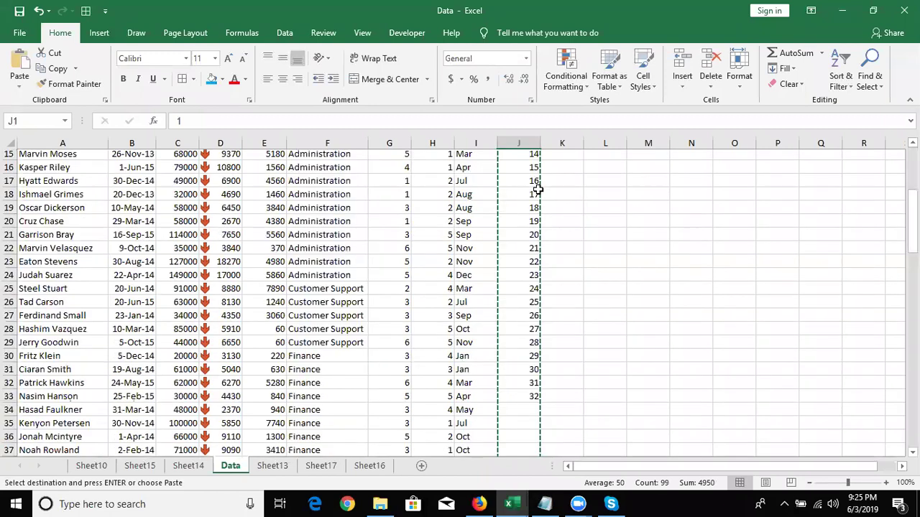
pyautogui.hotkey('ctrl', 'Down')
pyautogui.press('Down')
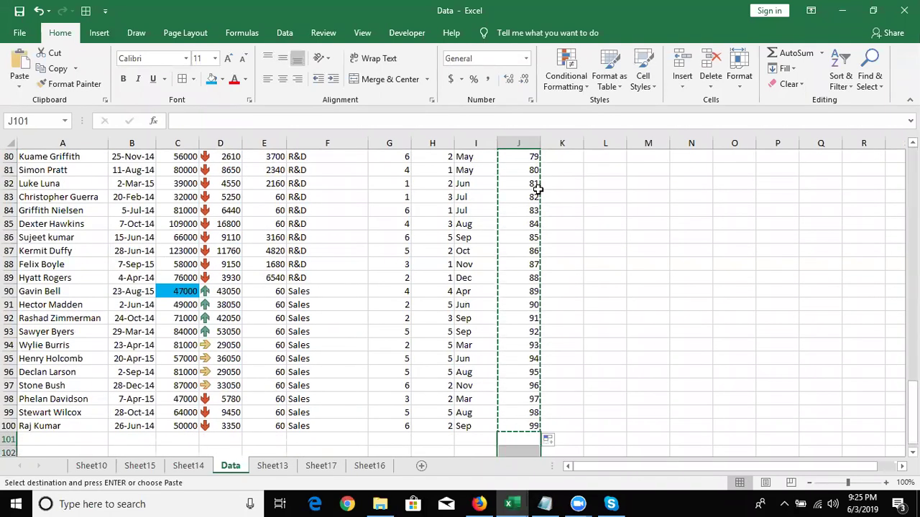
pyautogui.hotkey('ctrl', 'v')
pyautogui.press('Down')
pyautogui.press('Escape')
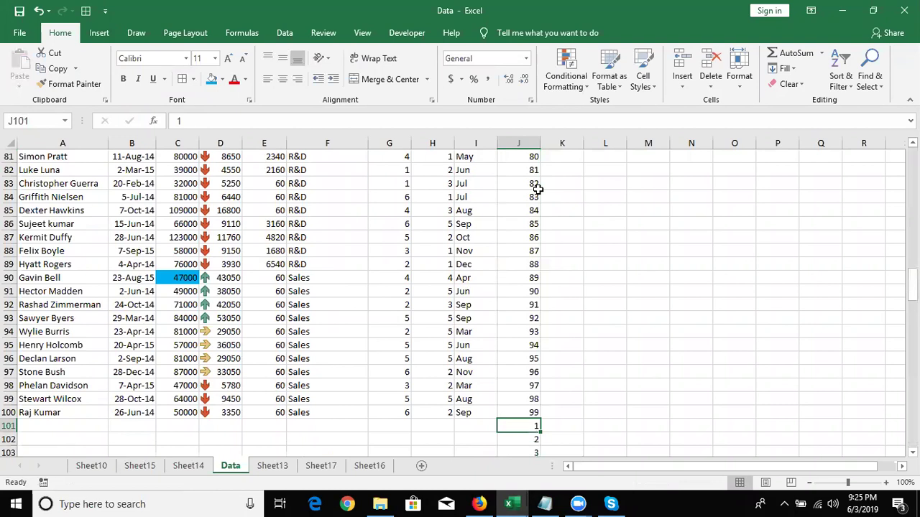
# - Check that the pasted numbers begin right below the last record
pyautogui.hotkey('ctrl', 'Up')
pyautogui.press('Up')
pyautogui.press('Left')
pyautogui.press('Down')
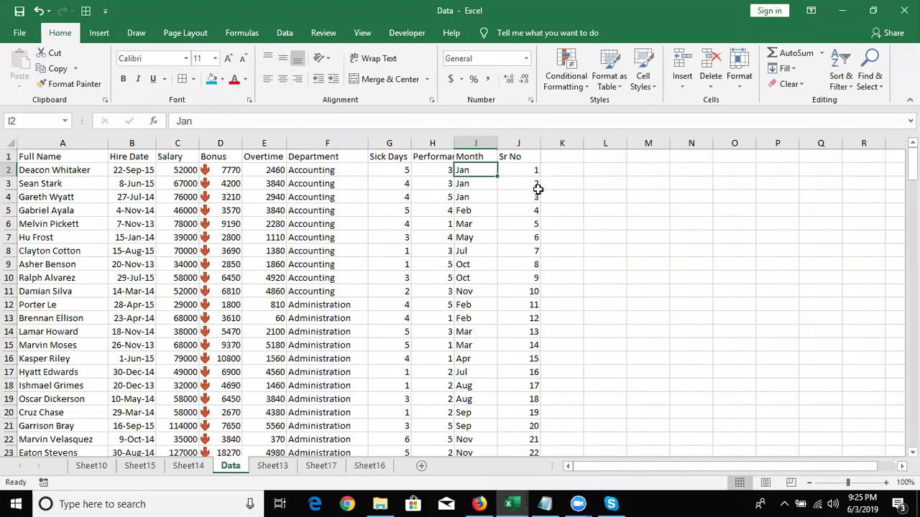
pyautogui.hotkey('ctrl', 'Down')
pyautogui.press('Down')
pyautogui.press('Right')
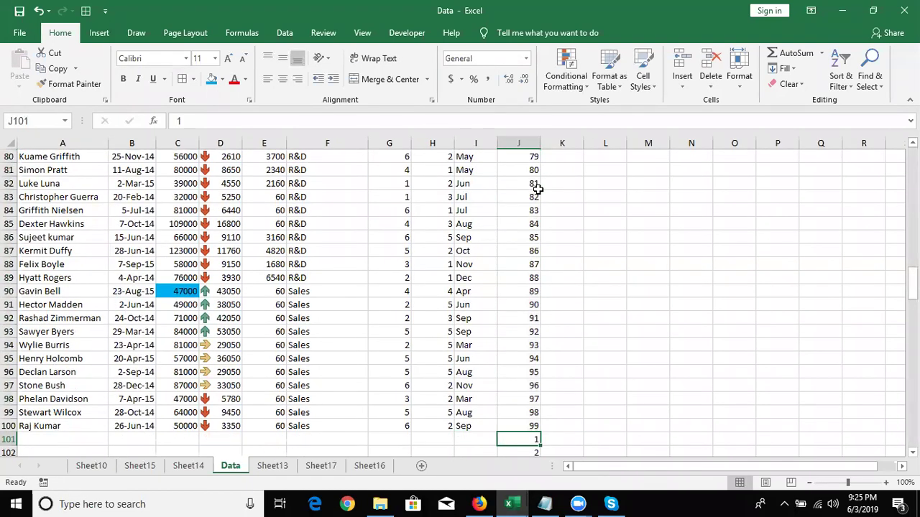
pyautogui.hotkey('ctrl', 'Up')
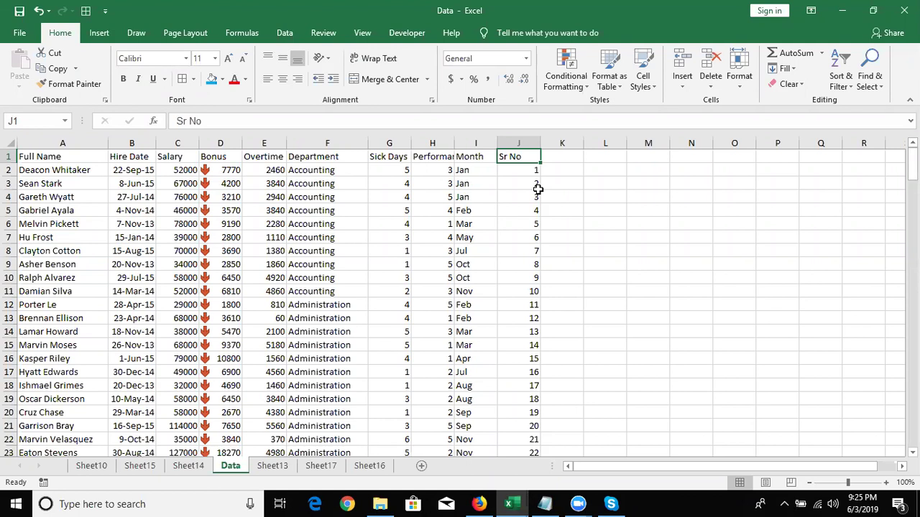
# - Review the Sr No column and the repeated numbers below the last record
pyautogui.press('Down')
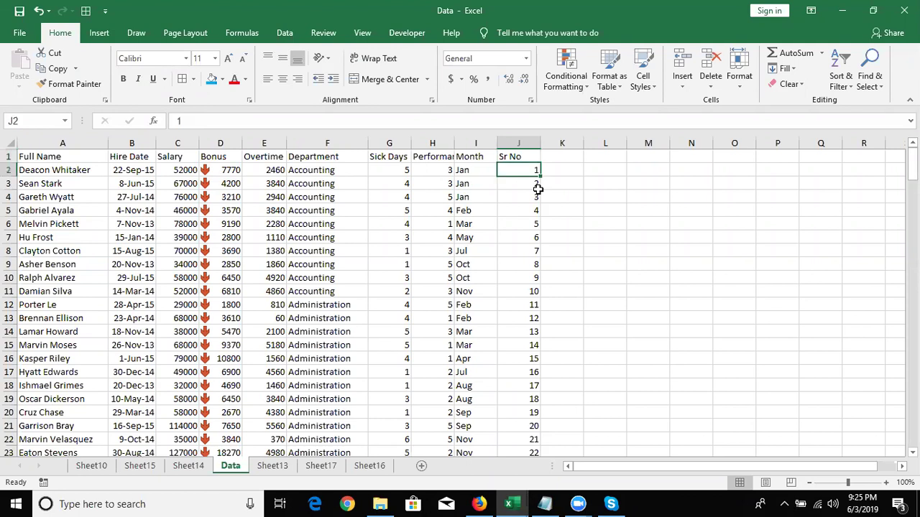
pyautogui.hotkey('ctrl', 'Down')
pyautogui.hotkey('ctrl', 'Up')
pyautogui.press('Down')
pyautogui.press('Left')
pyautogui.hotkey('ctrl', 'Down')
pyautogui.press('Down')
pyautogui.press('Down')
pyautogui.press('Right')
pyautogui.press('Up')
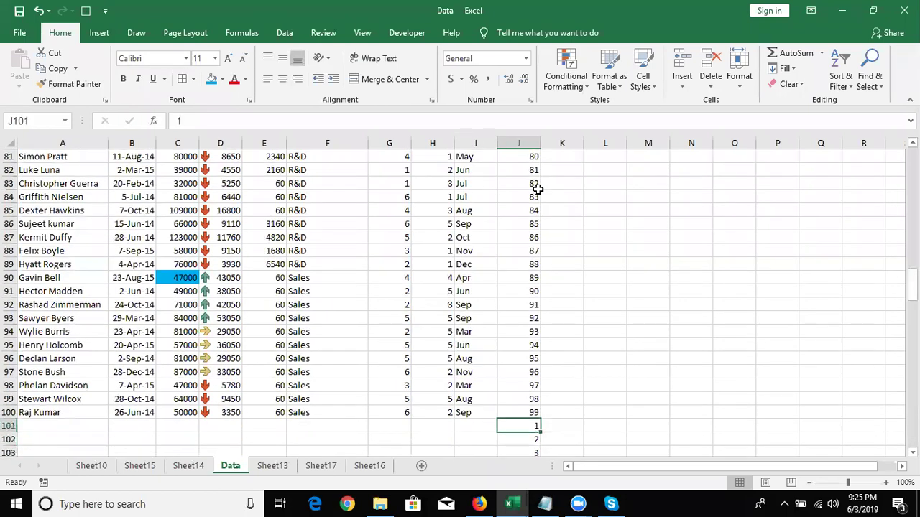
pyautogui.press('Left')
pyautogui.press('Up')
pyautogui.hotkey('ctrl', 'Up')
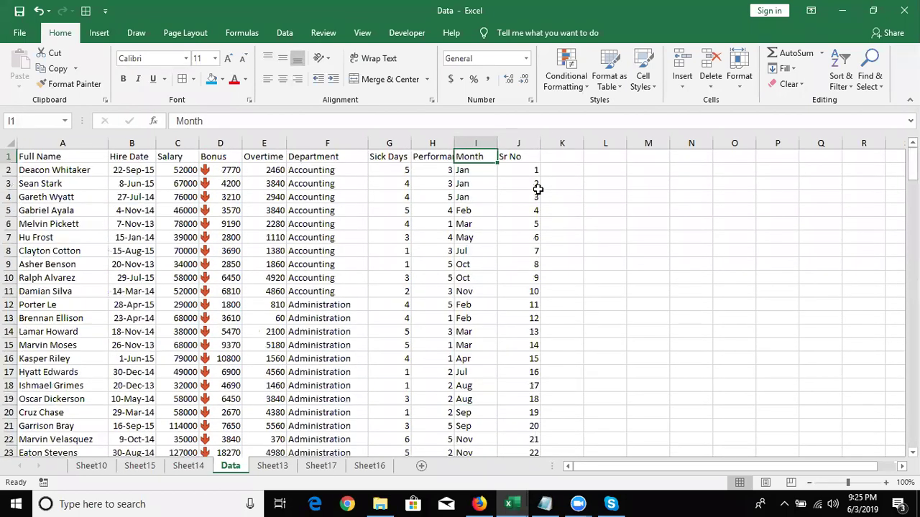
pyautogui.press('Down')
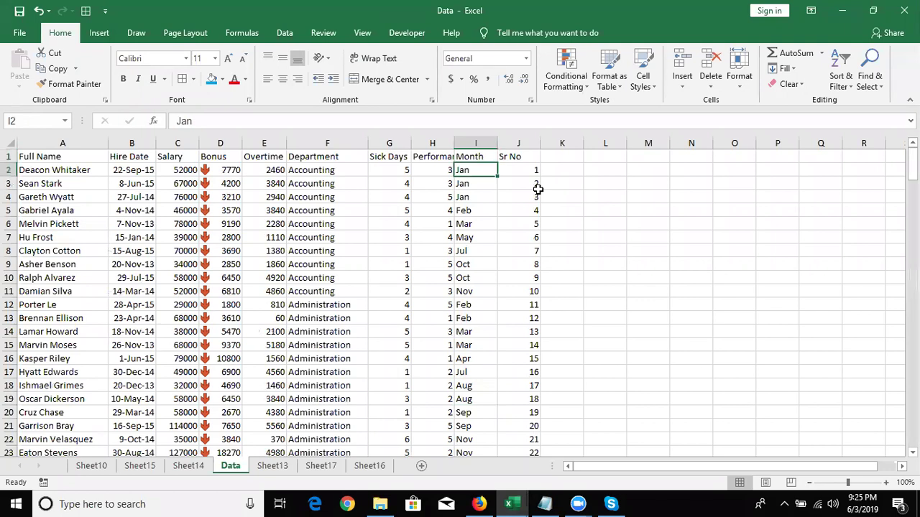
pyautogui.press('Right')
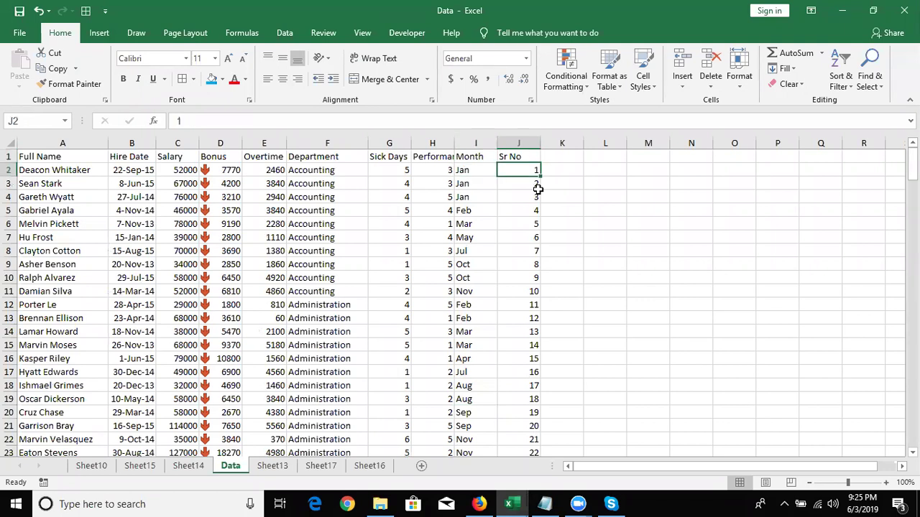
pyautogui.hotkey('shift', 'space')
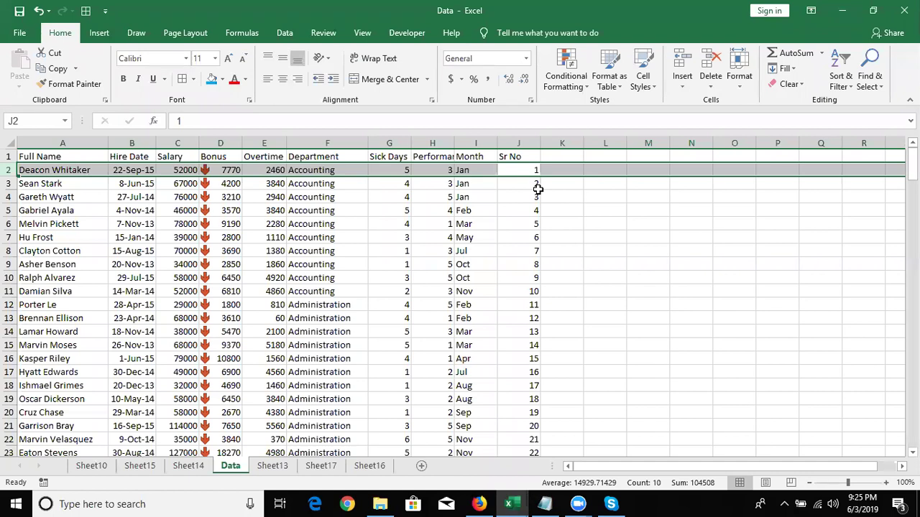
pyautogui.press('Down')
pyautogui.press('Left')
pyautogui.hotkey('ctrl', 'Down')
pyautogui.press('Down')
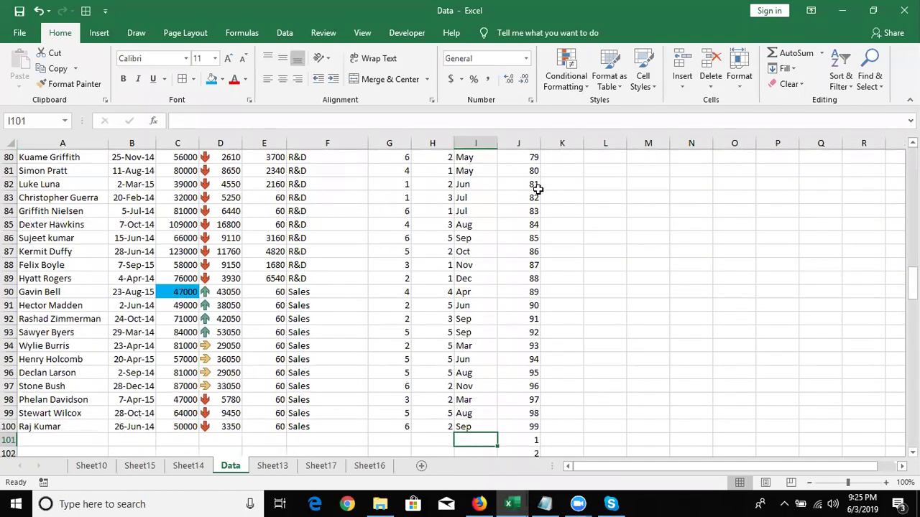
pyautogui.hotkey('shift', 'space')
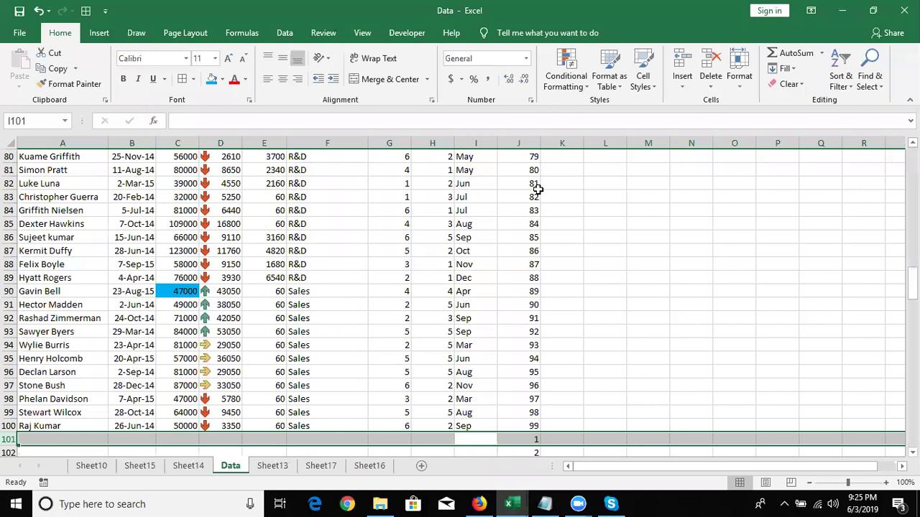
pyautogui.press('Up')
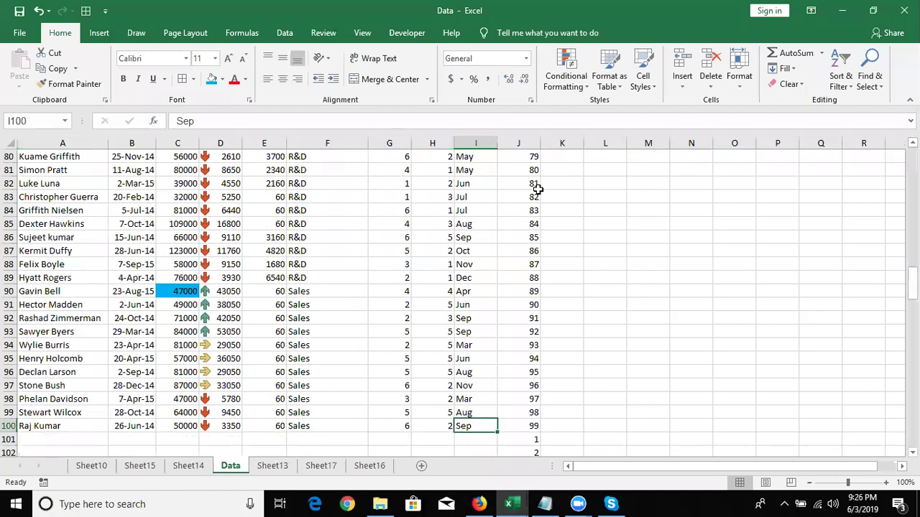
pyautogui.hotkey('ctrl', 'Up')
pyautogui.press('Down')
pyautogui.press('Down')
pyautogui.hotkey('shift', 'space')
pyautogui.hotkey('ctrl', 'shift', '+')
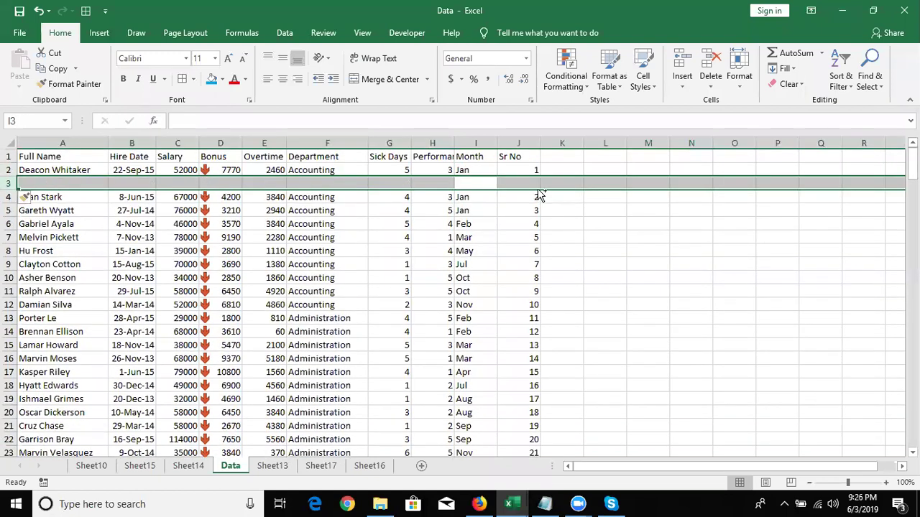
# - Enter 1 in the empty row's Sr No cell J3 next to the existing 1
pyautogui.click(538, 186)
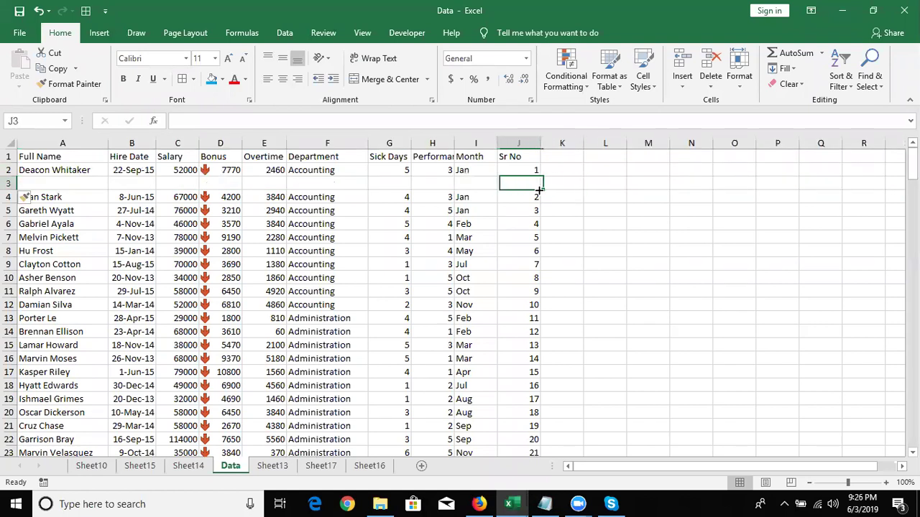
pyautogui.write('1')
pyautogui.press('Return')
pyautogui.moveTo(528, 169); pyautogui.dragTo(528, 184)
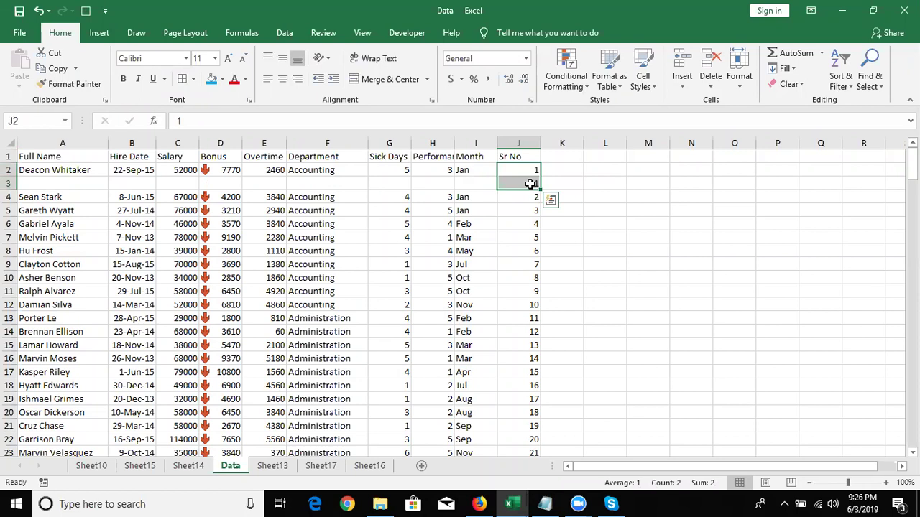
pyautogui.click(525, 200)
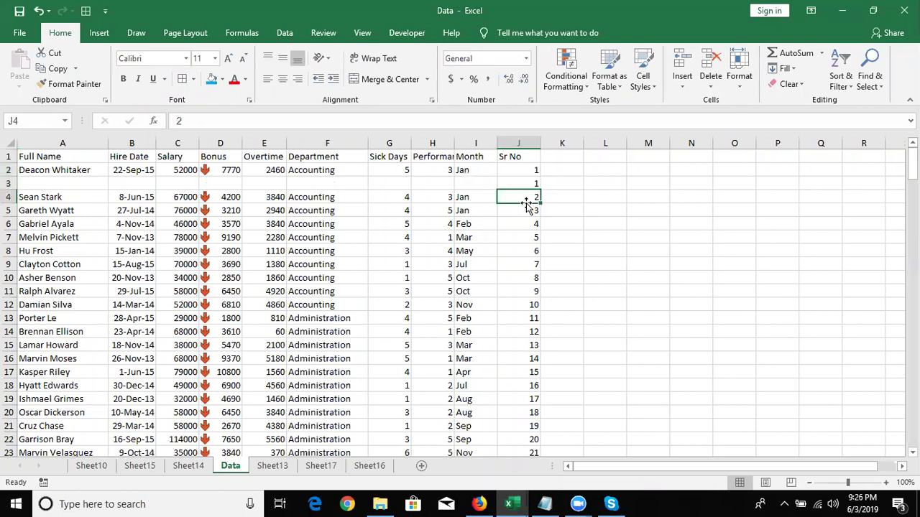
# - Clear J3 and delete the empty row 3
pyautogui.hotkey('ctrl', 'Down')
pyautogui.press('Left')
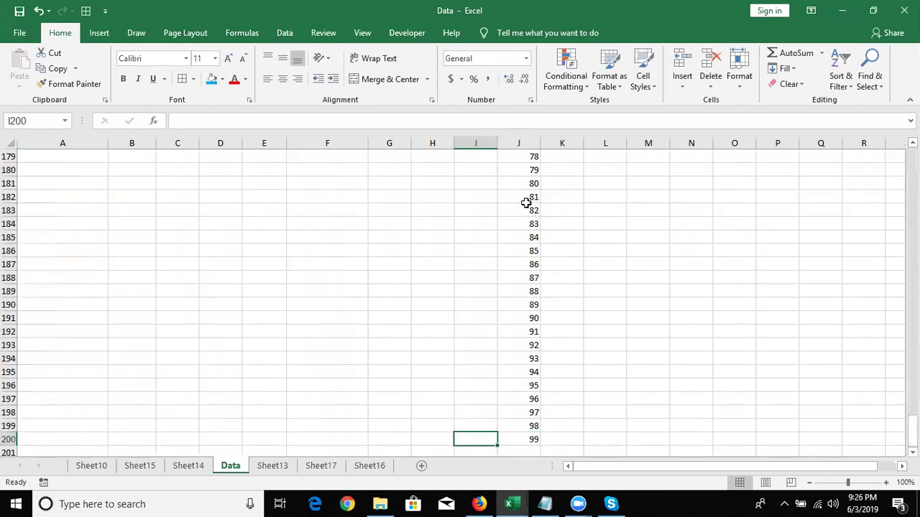
pyautogui.hotkey('ctrl', 'Up')
pyautogui.hotkey('ctrl', 'Up')
pyautogui.hotkey('ctrl', 'Up')
pyautogui.hotkey('ctrl', 'Up')
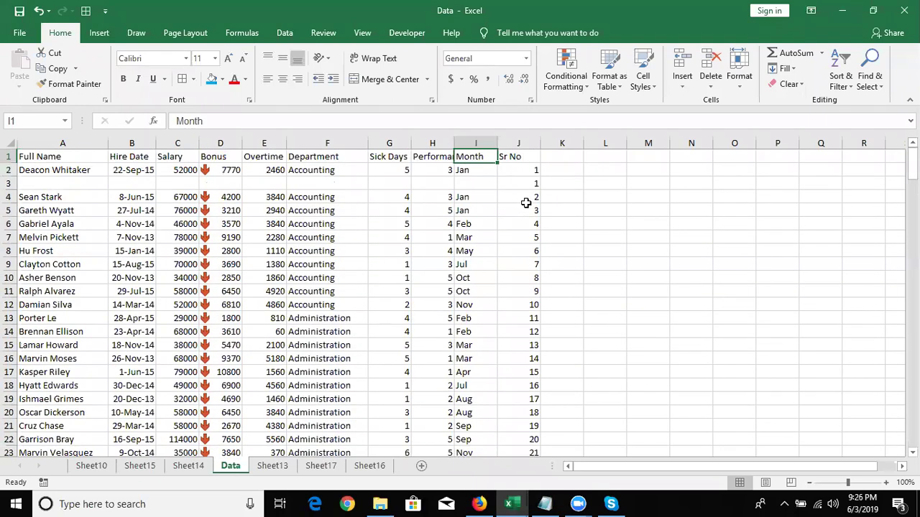
pyautogui.press('Right')
pyautogui.press('Down')
pyautogui.press('Down')
pyautogui.press('Delete')
pyautogui.hotkey('shift', 'space')
pyautogui.hotkey('ctrl', '-')
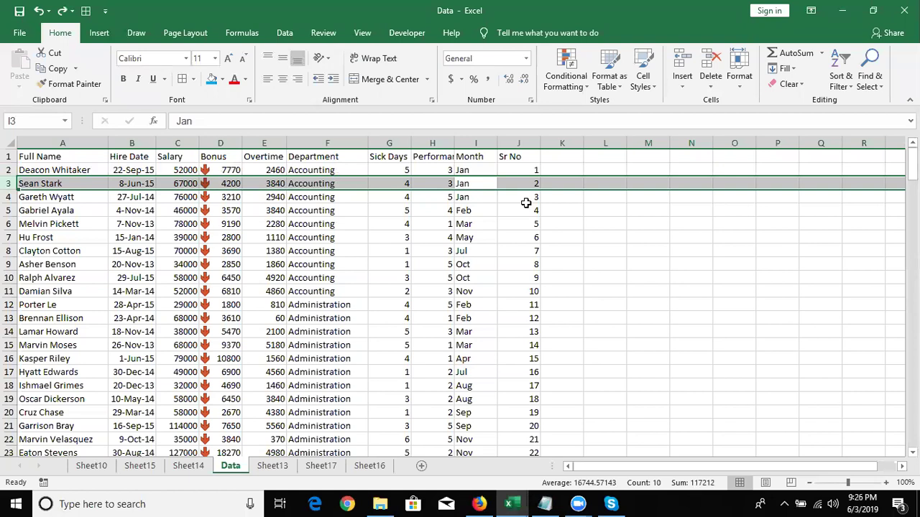
# - Select the whole data block A1:J199, including the repeated serial numbers
pyautogui.press('Up')
pyautogui.hotkey('ctrl', 'Down')
pyautogui.press('Right')
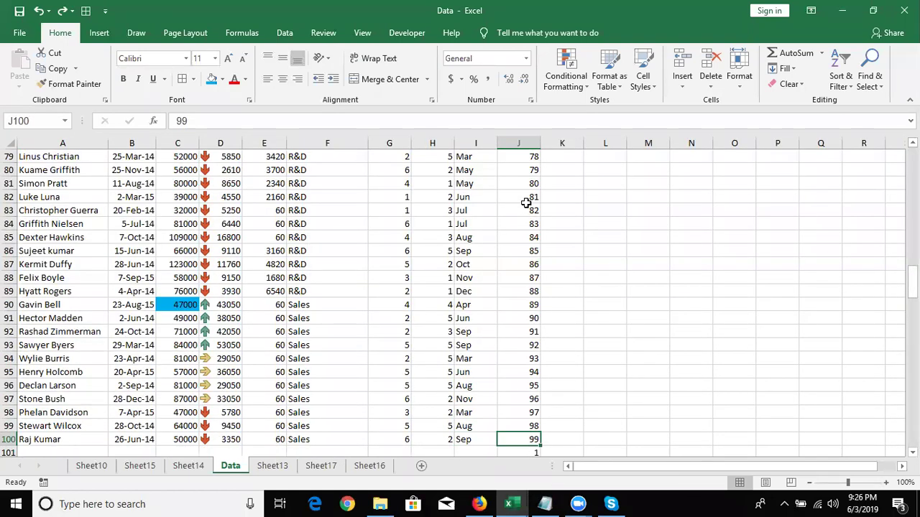
pyautogui.press('Down')
pyautogui.press('Up')
pyautogui.hotkey('ctrl', 'shift', 'Left')
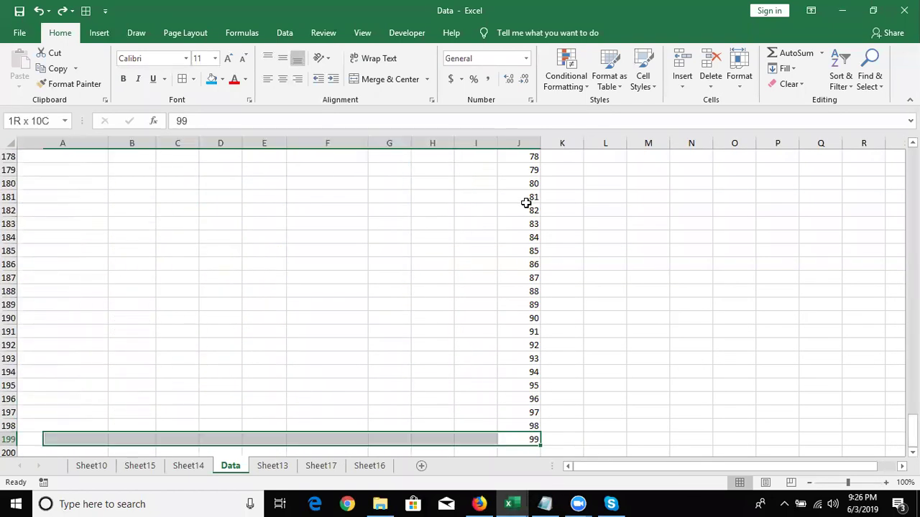
pyautogui.hotkey('ctrl', 'shift', 'Up')
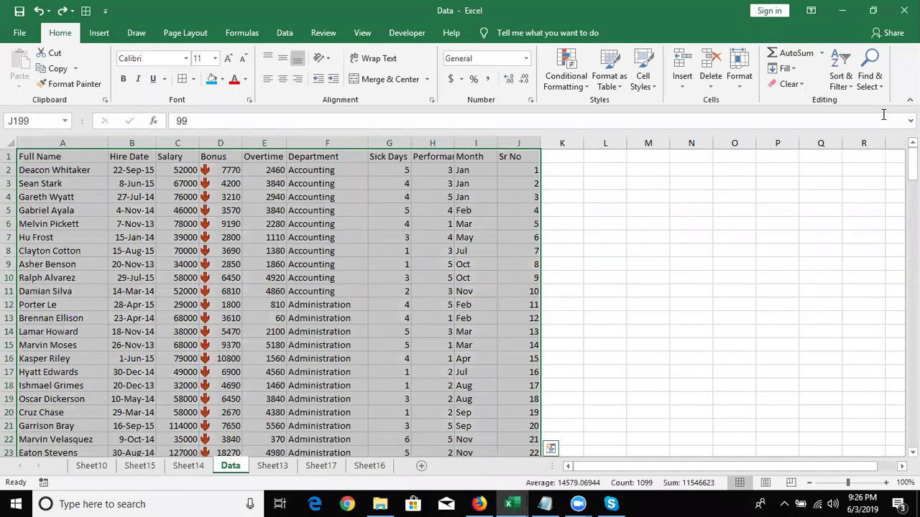
# - Custom sort the data by Sr No, smallest to largest
pyautogui.click(841, 80)
pyautogui.click(842, 134)
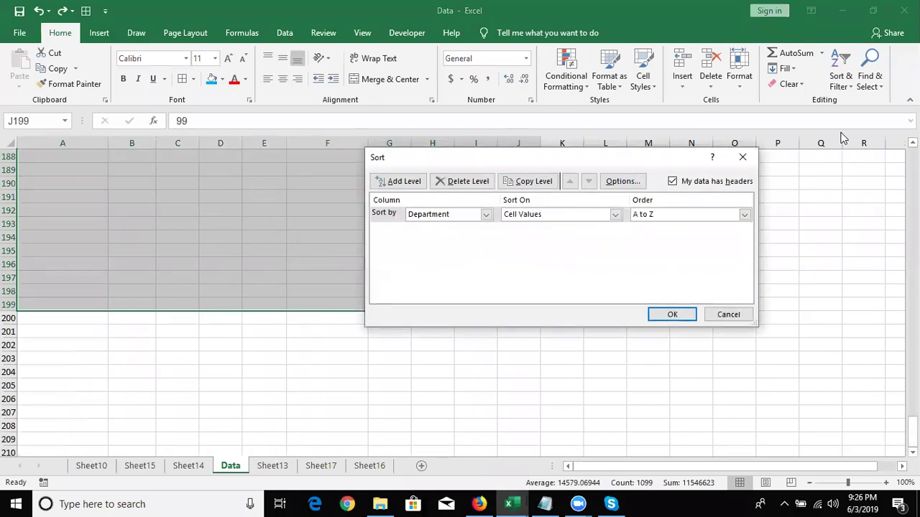
pyautogui.click(424, 214)
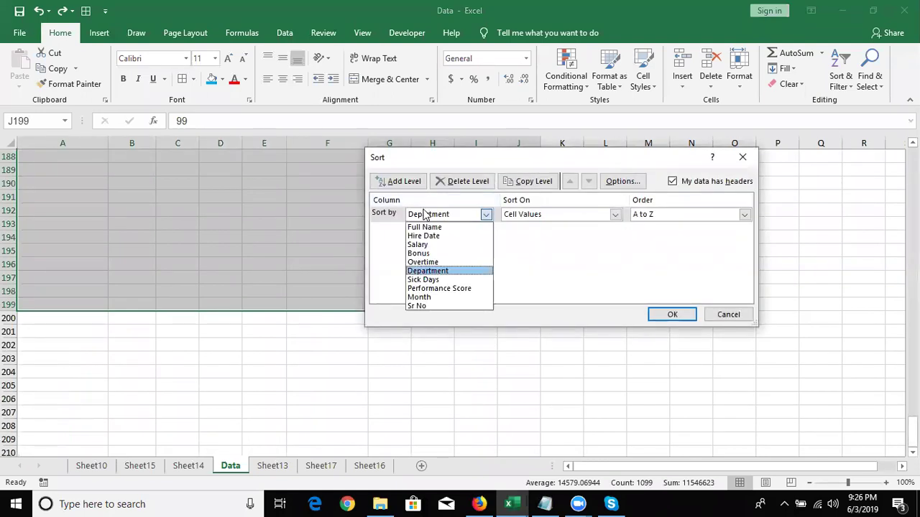
pyautogui.click(420, 304)
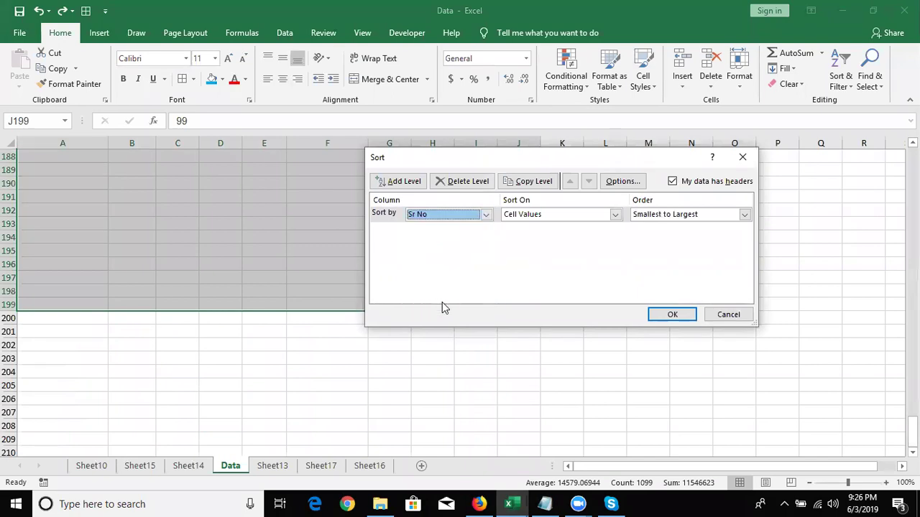
pyautogui.click(669, 312)
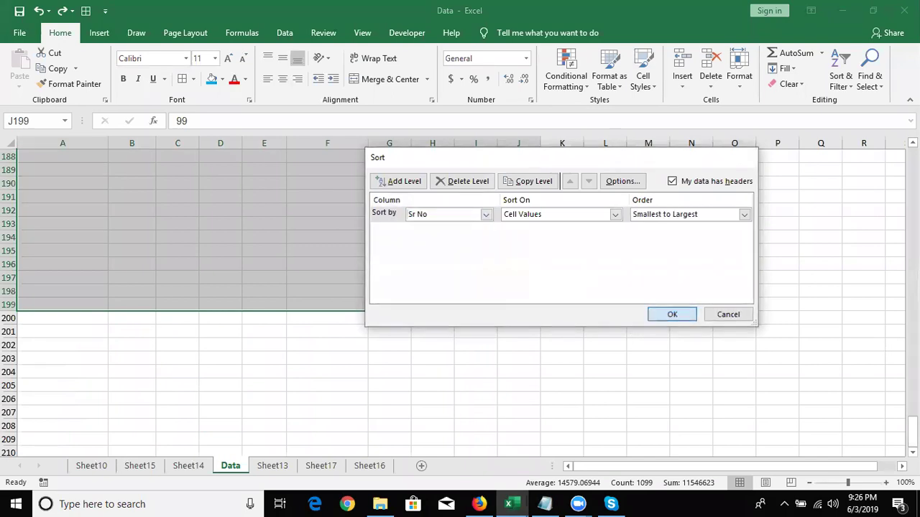
pyautogui.moveTo(913, 426); pyautogui.dragTo(913, 155)
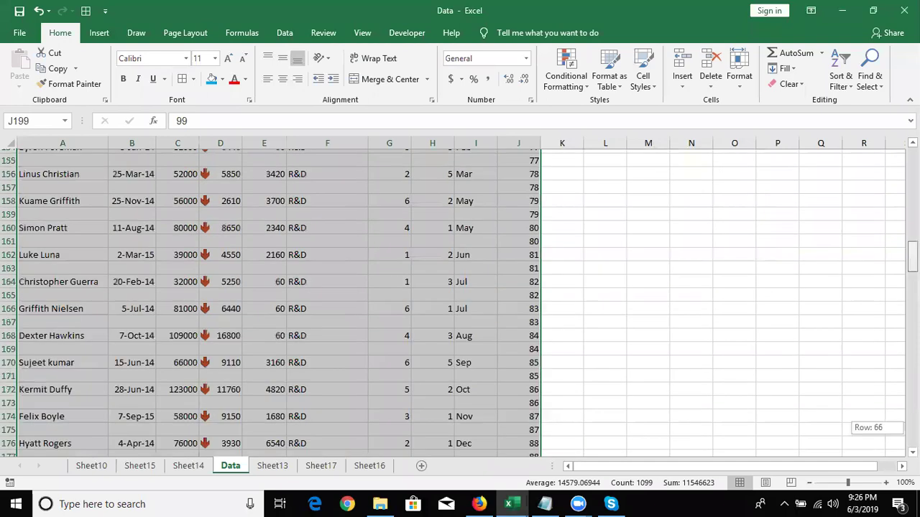
# - Clear the Sr No helper values from column J
pyautogui.click(546, 160)
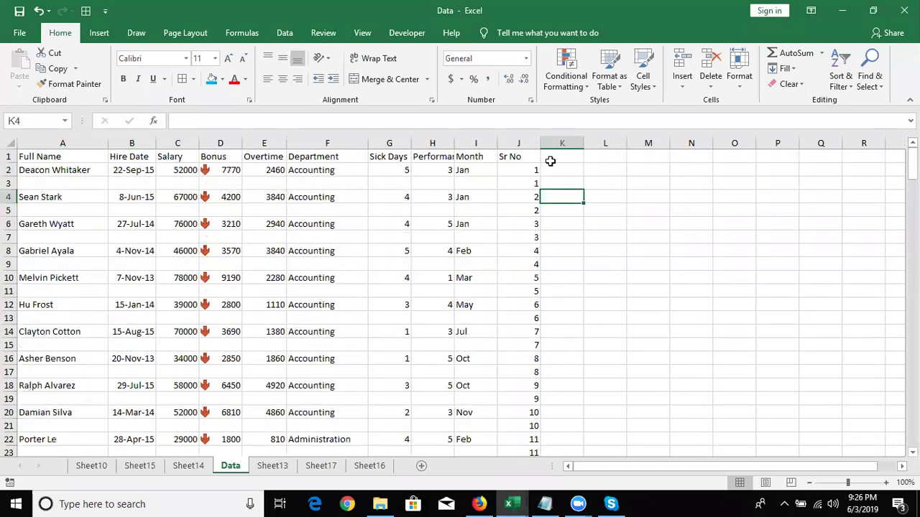
pyautogui.click(524, 140)
pyautogui.press('Delete')
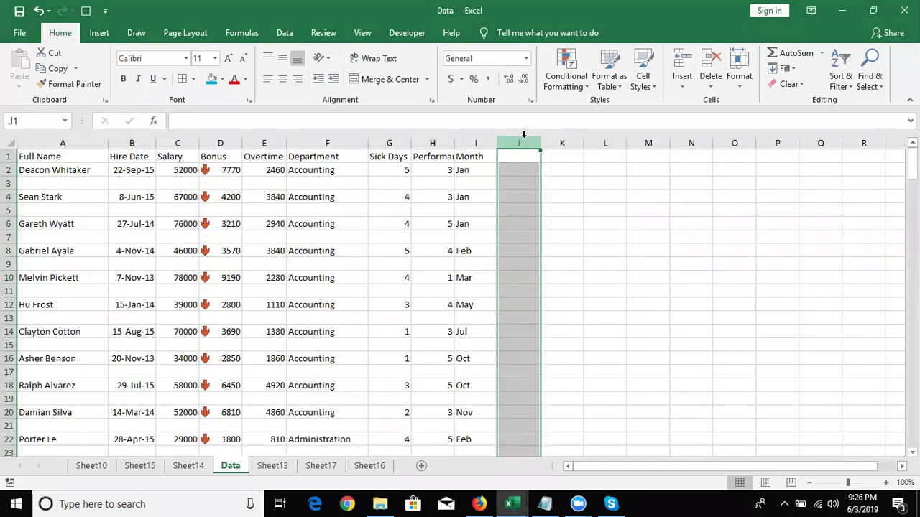
# - Select the employee data starting from cell A1
pyautogui.hotkey('ctrl', 'Home')
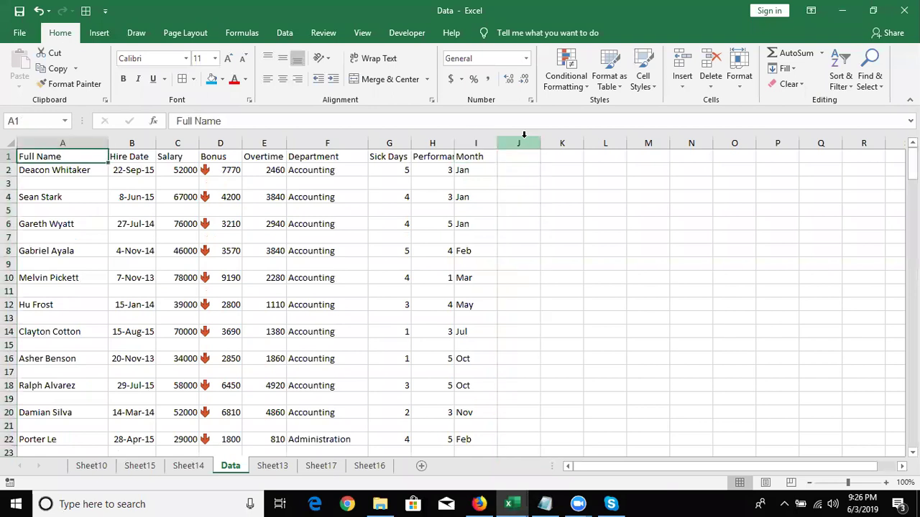
pyautogui.hotkey('ctrl', 'shift', 'Right')
pyautogui.hotkey('shift', 'Down')
pyautogui.hotkey('shift', 'Down')
pyautogui.hotkey('shift', 'Down')
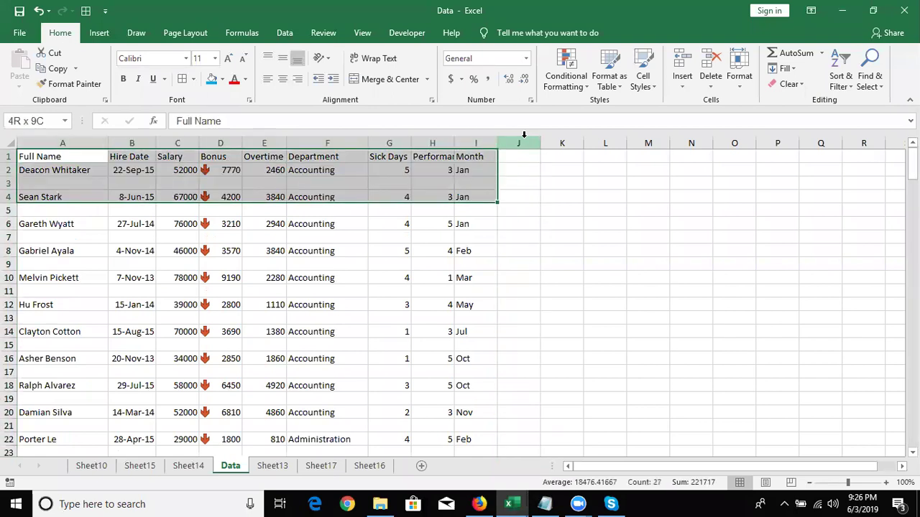
pyautogui.hotkey('shift', 'Down')
pyautogui.hotkey('shift', 'Down')
pyautogui.hotkey('shift', 'Down')
pyautogui.hotkey('shift', 'Down')
pyautogui.hotkey('shift', 'Down')
pyautogui.hotkey('shift', 'Down')
pyautogui.hotkey('shift', 'Down')
pyautogui.hotkey('shift', 'Down')
pyautogui.hotkey('shift', 'Down')
pyautogui.hotkey('shift', 'Down')
pyautogui.hotkey('shift', 'Down')
pyautogui.hotkey('shift', 'Down')
pyautogui.hotkey('shift', 'Down')
pyautogui.hotkey('shift', 'Down')
pyautogui.hotkey('shift', 'Down')
pyautogui.hotkey('shift', 'Down')
pyautogui.hotkey('shift', 'Down')
pyautogui.hotkey('shift', 'Down')
pyautogui.hotkey('shift', 'Down')
pyautogui.hotkey('shift', 'Down')
pyautogui.hotkey('shift', 'Down')
pyautogui.hotkey('shift', 'Down')
pyautogui.hotkey('shift', 'Down')
pyautogui.hotkey('shift', 'Down')
pyautogui.hotkey('shift', 'Down')
pyautogui.hotkey('shift', 'Down')
pyautogui.hotkey('shift', 'Down')
pyautogui.hotkey('shift', 'Down')
pyautogui.hotkey('shift', 'Down')
pyautogui.hotkey('shift', 'Down')
pyautogui.hotkey('shift', 'Down')
pyautogui.hotkey('shift', 'Down')
pyautogui.hotkey('shift', 'Down')
pyautogui.hotkey('shift', 'Down')
pyautogui.hotkey('shift', 'Down')
pyautogui.hotkey('shift', 'Down')
pyautogui.hotkey('shift', 'Down')
pyautogui.hotkey('shift', 'Down')
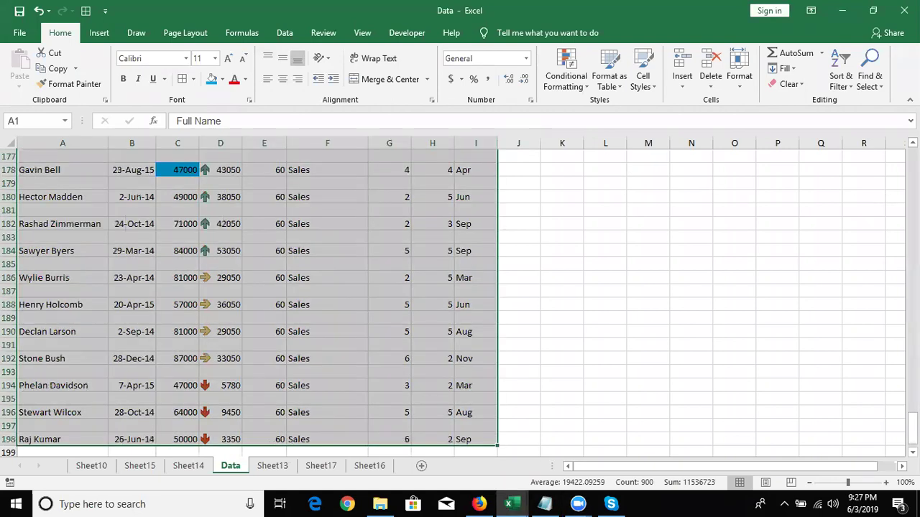
pyautogui.moveTo(912, 428); pyautogui.dragTo(912, 161)
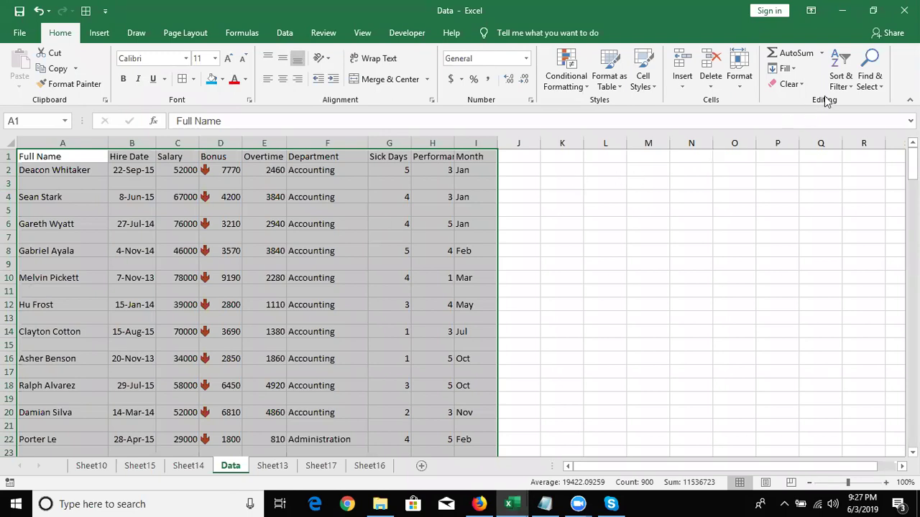
# - Custom-sort the records by Full Name, A to Z, and scroll to check the result
pyautogui.click(840, 79)
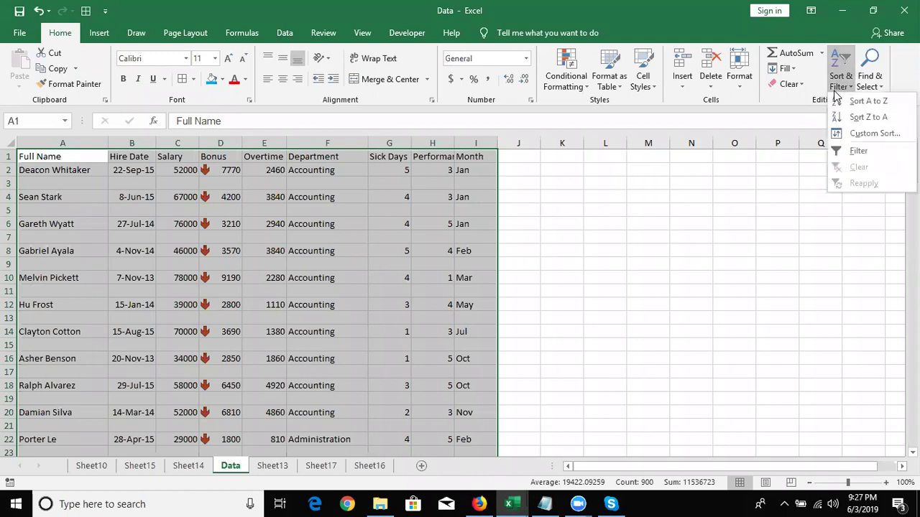
pyautogui.click(878, 134)
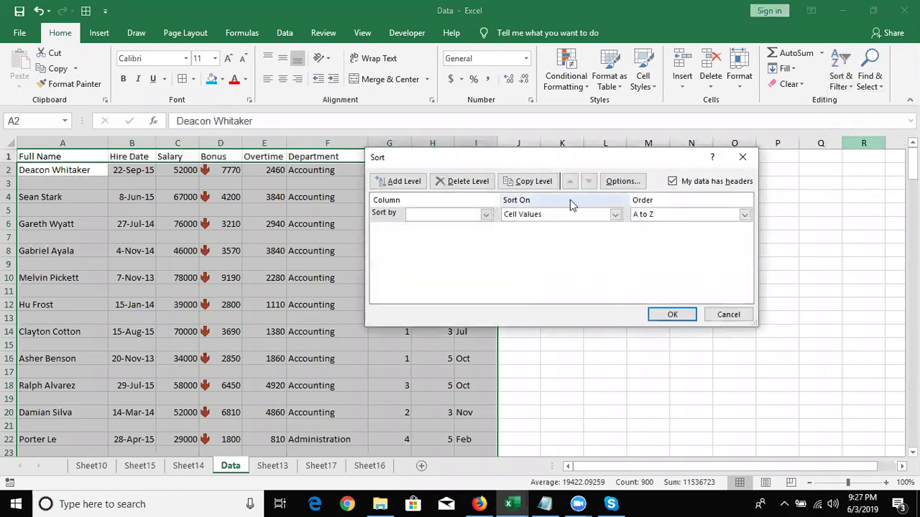
pyautogui.click(451, 214)
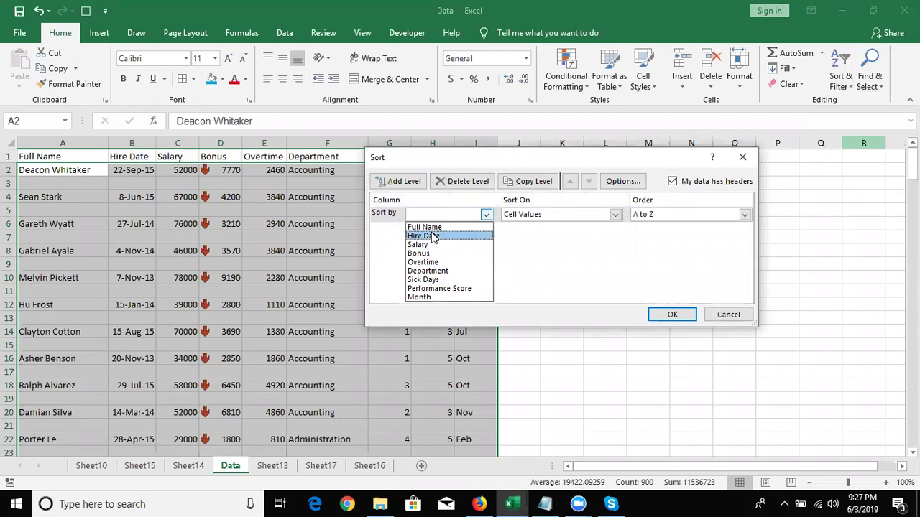
pyautogui.click(433, 236)
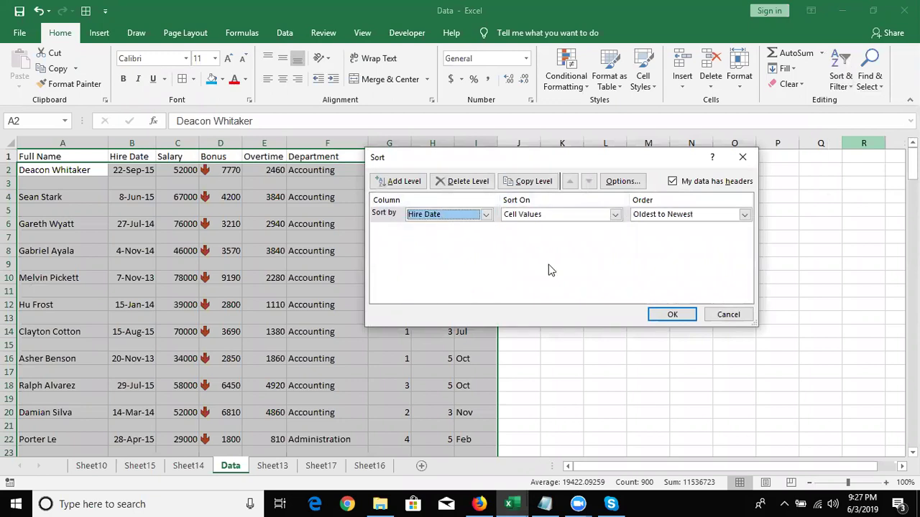
pyautogui.click(447, 214)
pyautogui.click(445, 224)
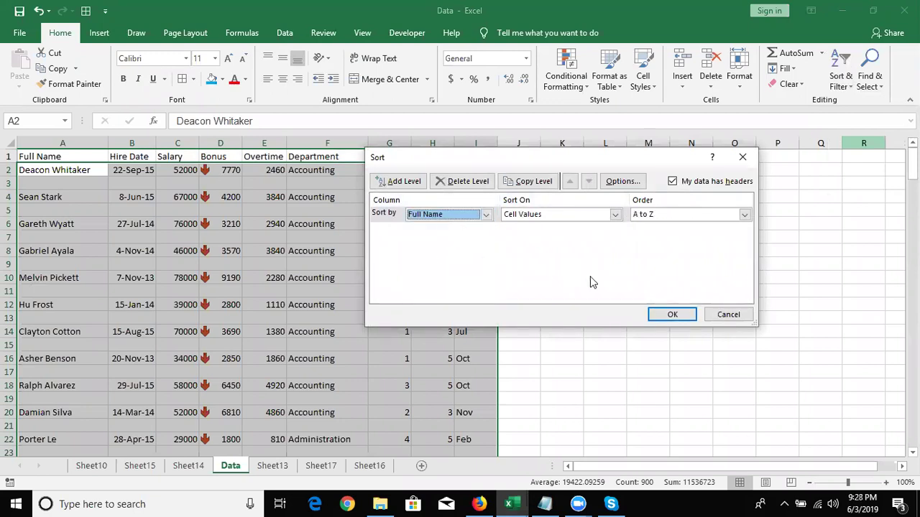
pyautogui.click(673, 316)
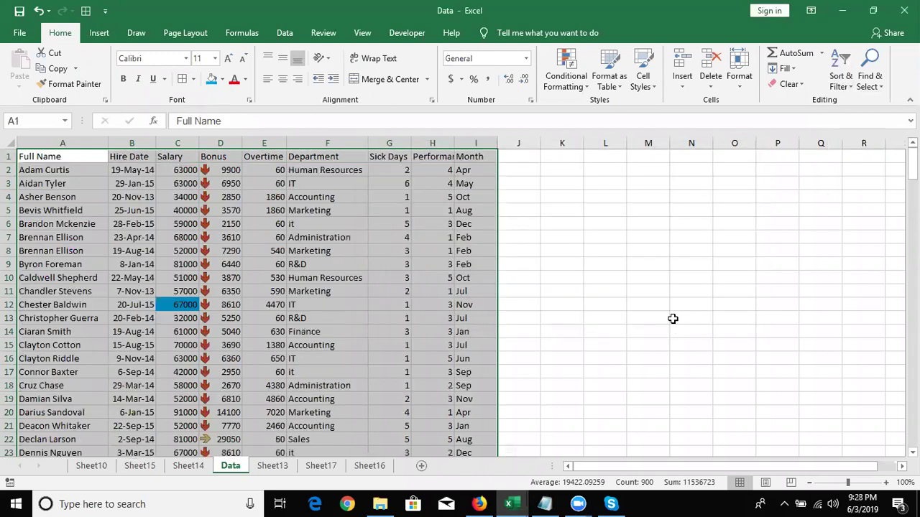
pyautogui.moveTo(912, 165); pyautogui.dragTo(912, 305)
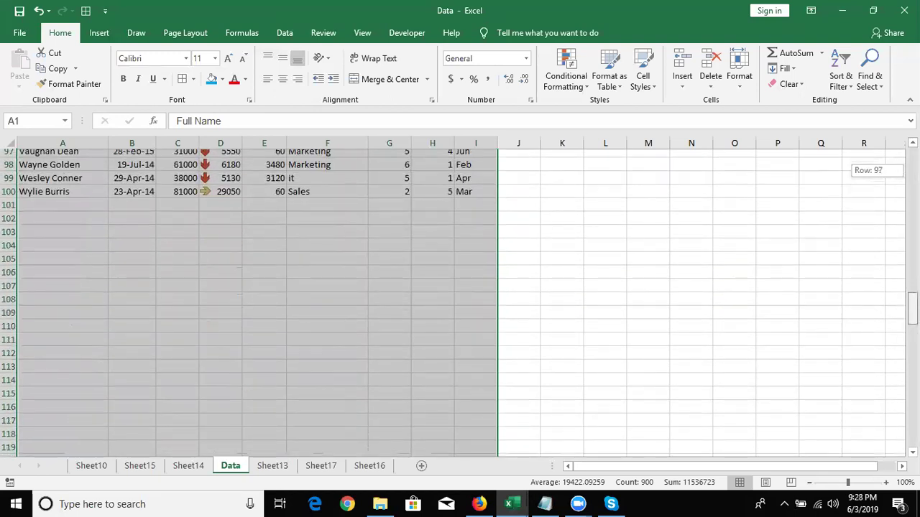
pyautogui.moveTo(912, 305)
pyautogui.mouseDown()
pyautogui.moveTo(912, 373)
pyautogui.moveTo(912, 164)
pyautogui.mouseUp()
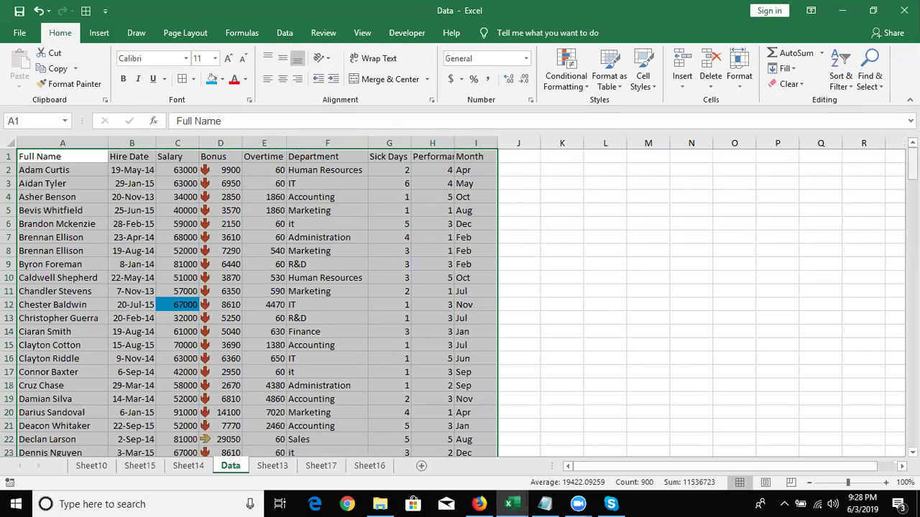
pyautogui.click(44, 170)
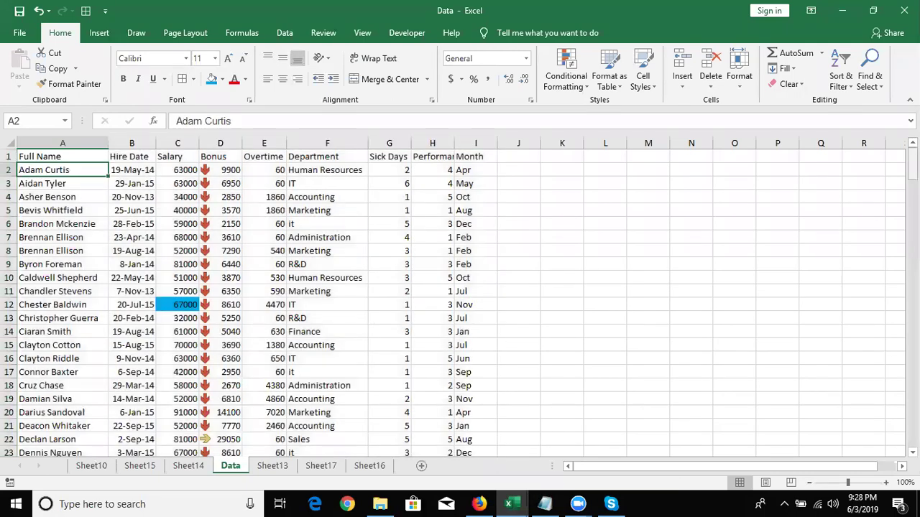
pyautogui.click(42, 184)
pyautogui.hotkey('shift', 'space')
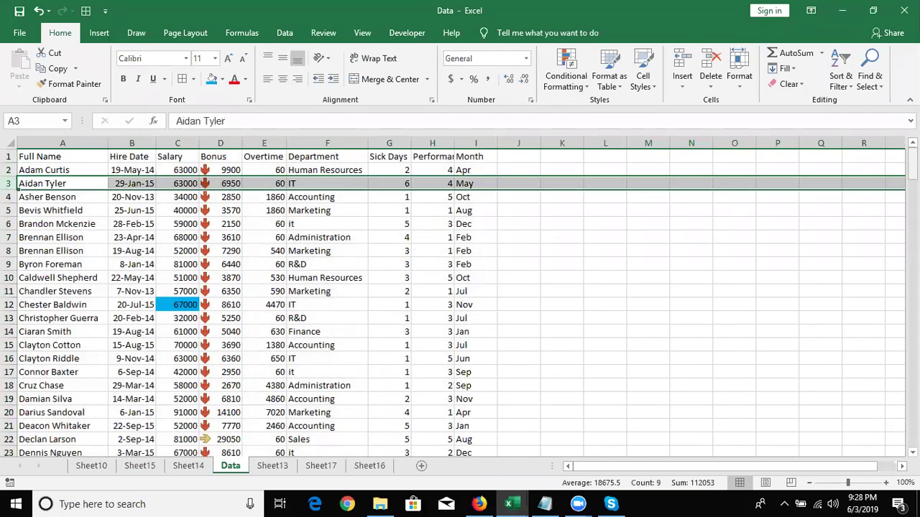
pyautogui.hotkey('ctrl', 'shift', '+')
pyautogui.click(46, 210)
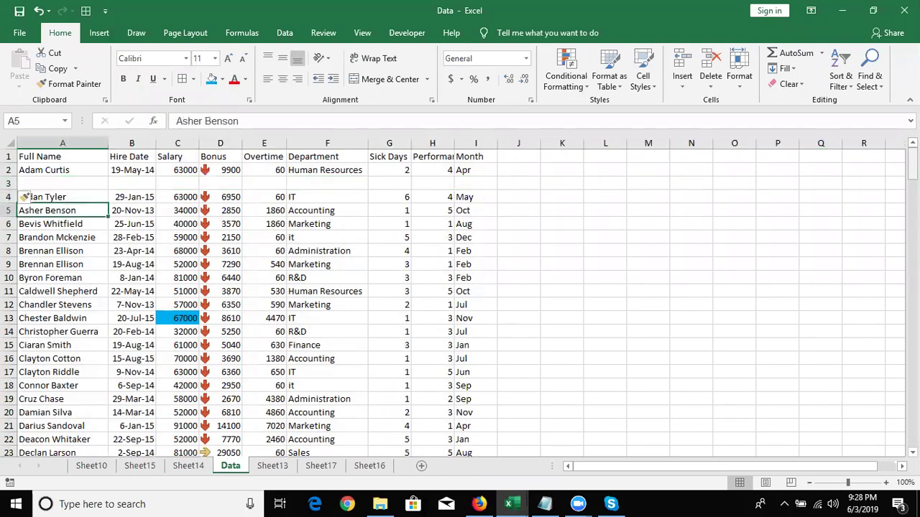
pyautogui.hotkey('shift', 'space')
pyautogui.hotkey('ctrl', 'shift', '+')
pyautogui.hotkey('ctrl', 'shift', '+')
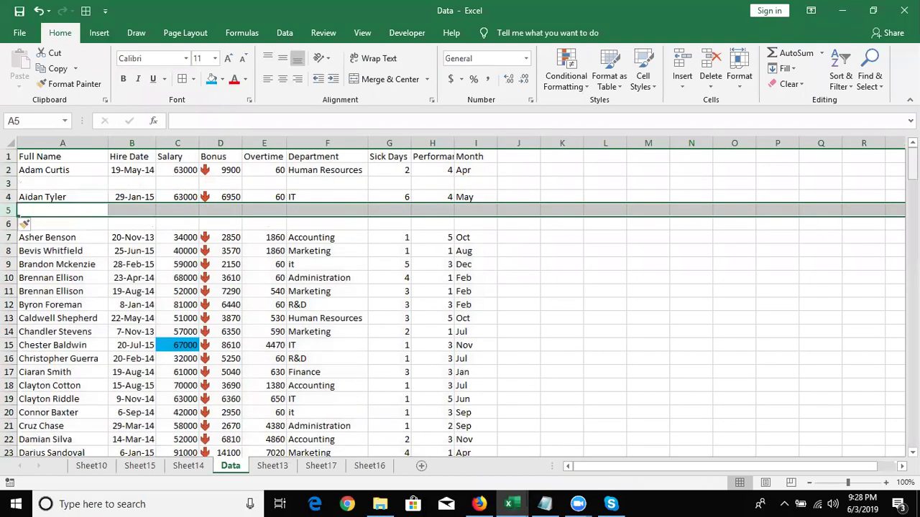
pyautogui.hotkey('ctrl', 'z')
pyautogui.hotkey('ctrl', 'y')
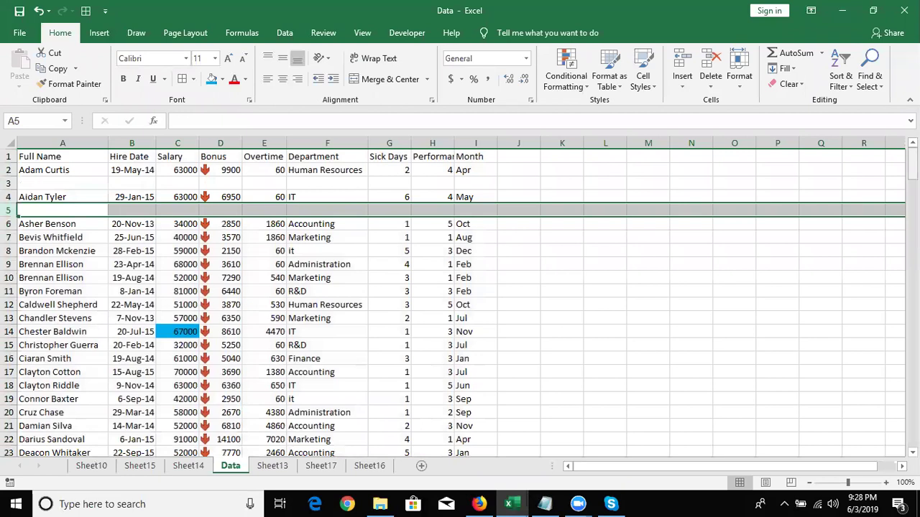
pyautogui.hotkey('ctrl', '-')
pyautogui.hotkey('ctrl', '-')
pyautogui.press('Up')
pyautogui.press('Up')
pyautogui.hotkey('shift', 'space')
pyautogui.hotkey('ctrl', '-')
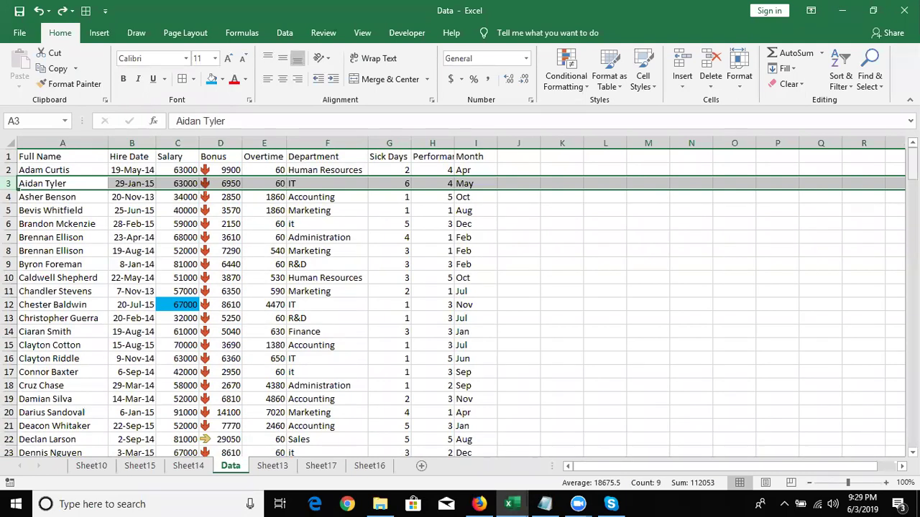
pyautogui.click(131, 169)
pyautogui.click(178, 169)
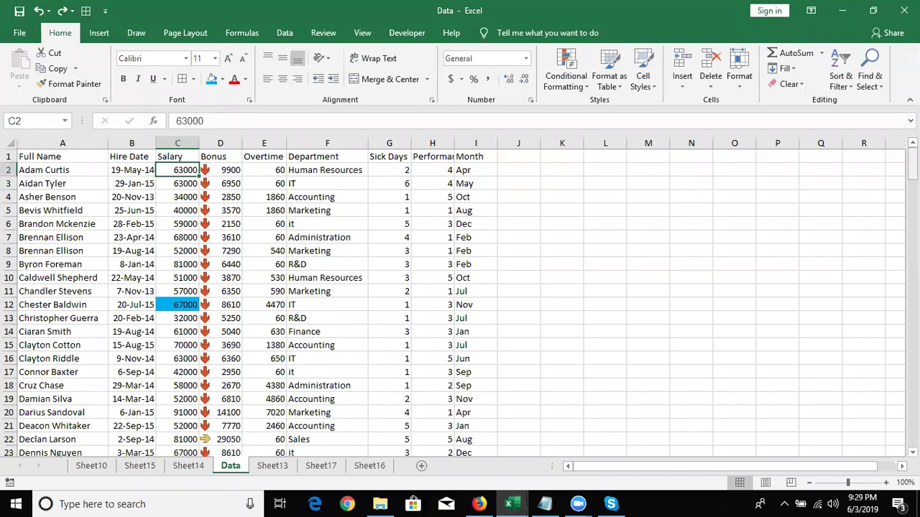
pyautogui.click(475, 156)
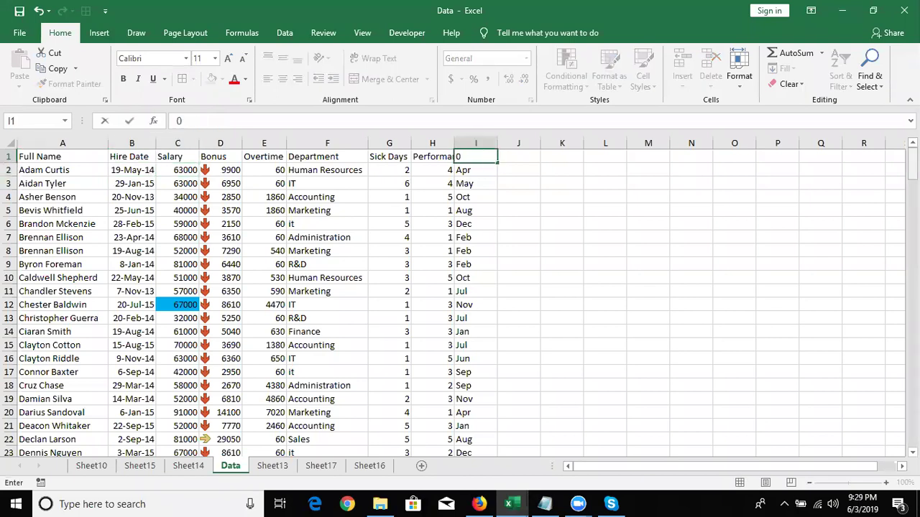
pyautogui.click(518, 156)
pyautogui.write('Sr')
pyautogui.press('Return')
pyautogui.write('1')
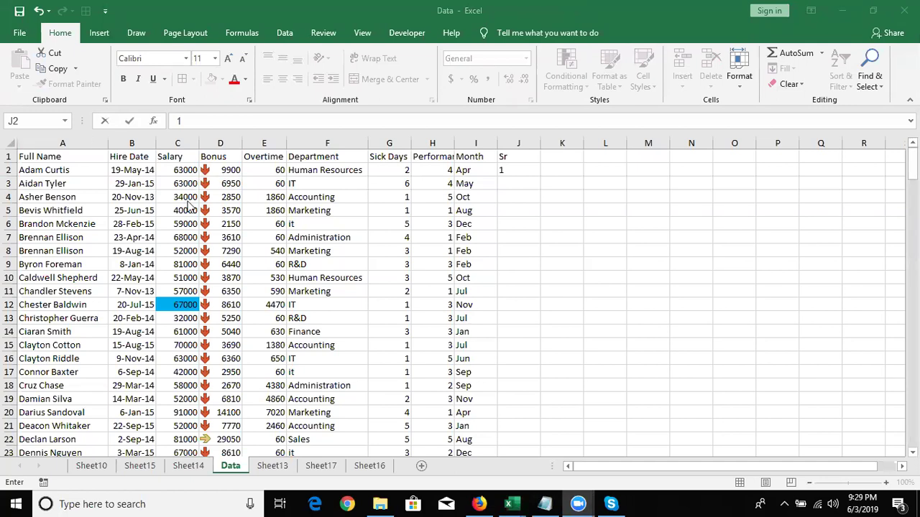
pyautogui.press('Return')
pyautogui.write('2')
pyautogui.press('Return')
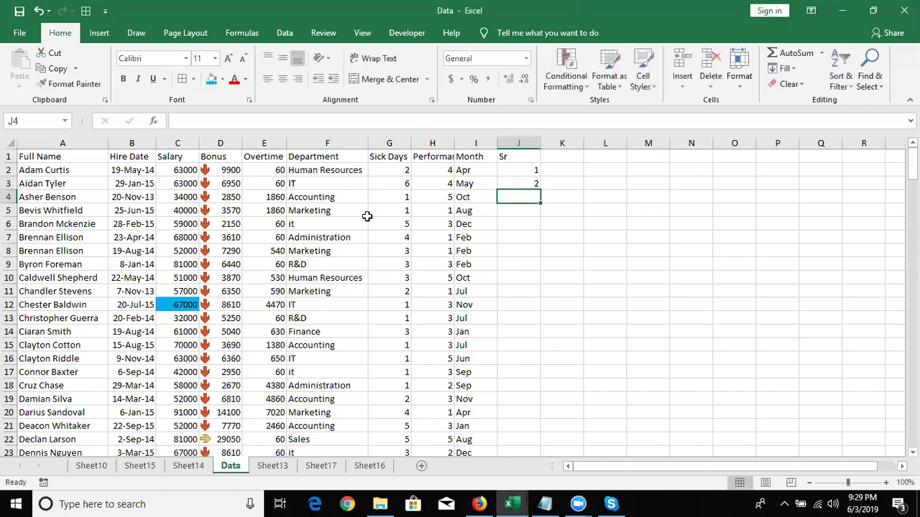
pyautogui.press('Up')
pyautogui.press('Up')
pyautogui.hotkey('shift', 'Down')
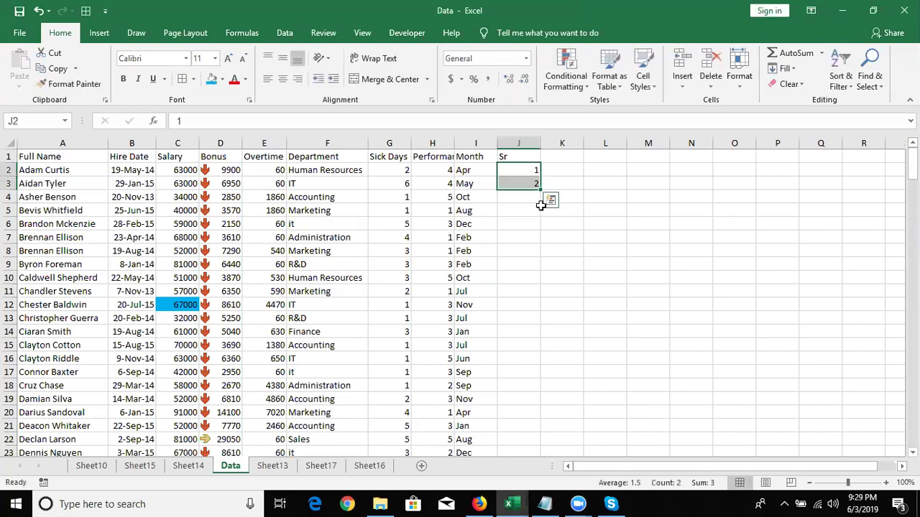
pyautogui.doubleClick(541, 191)
pyautogui.hotkey('ctrl', 'c')
pyautogui.hotkey('ctrl', 'Down')
pyautogui.press('Down')
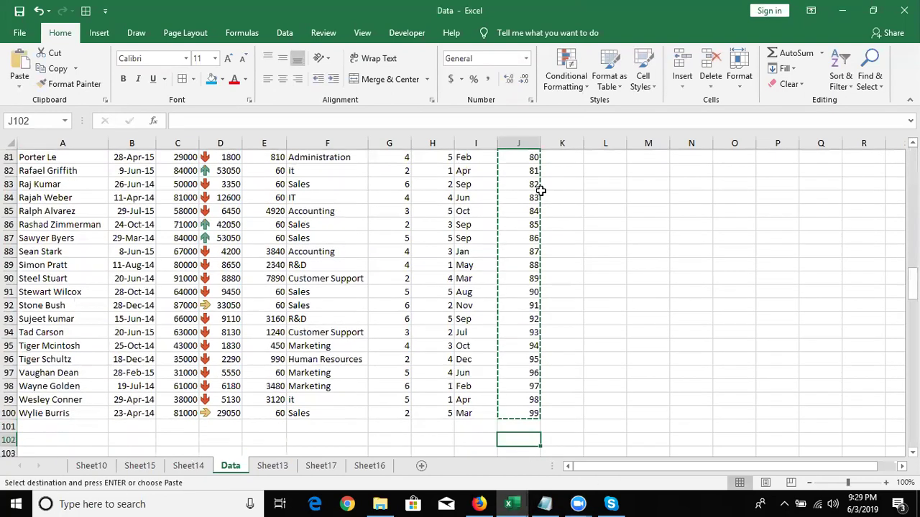
pyautogui.hotkey('ctrl', 'v')
pyautogui.hotkey('ctrl', 'Down')
pyautogui.press('Down')
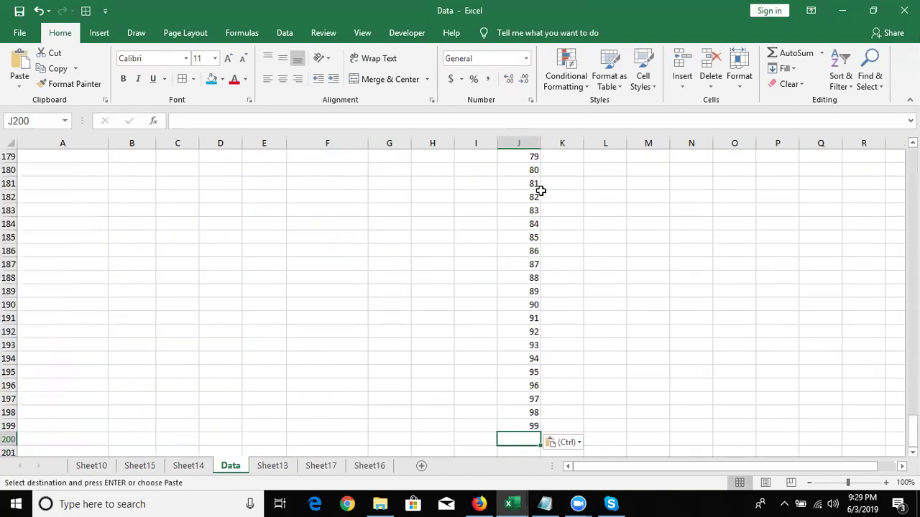
pyautogui.hotkey('ctrl', 'v')
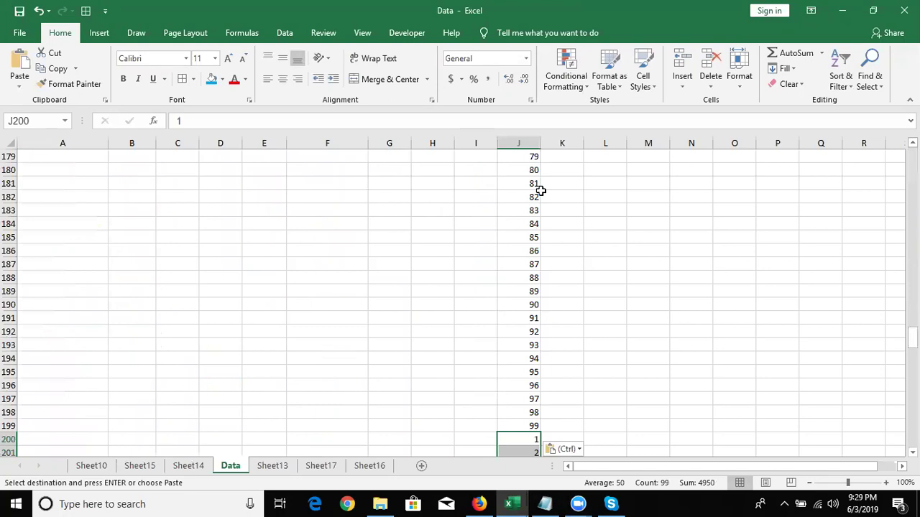
pyautogui.hotkey('ctrl', 'z')
pyautogui.hotkey('ctrl', 'shift', 'Up')
pyautogui.hotkey('ctrl', 'shift', 'Up')
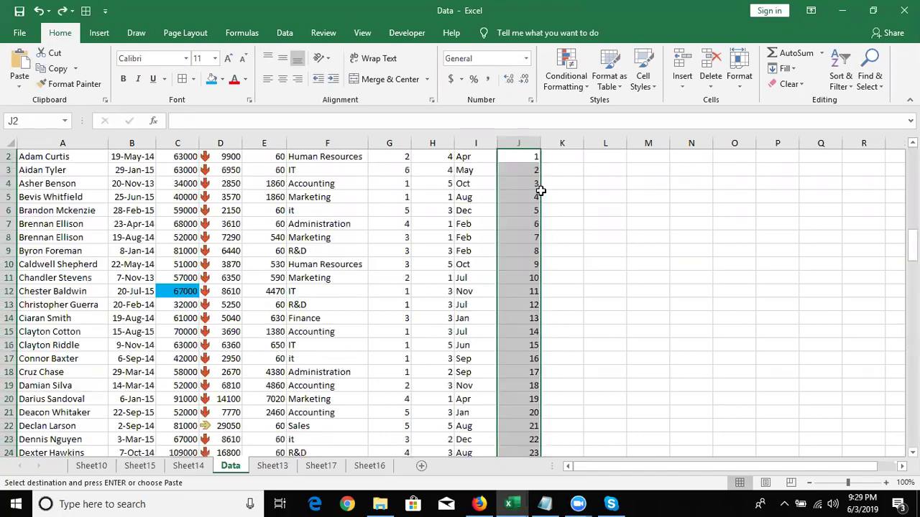
pyautogui.press('Escape')
pyautogui.press('Up')
pyautogui.write('Sr')
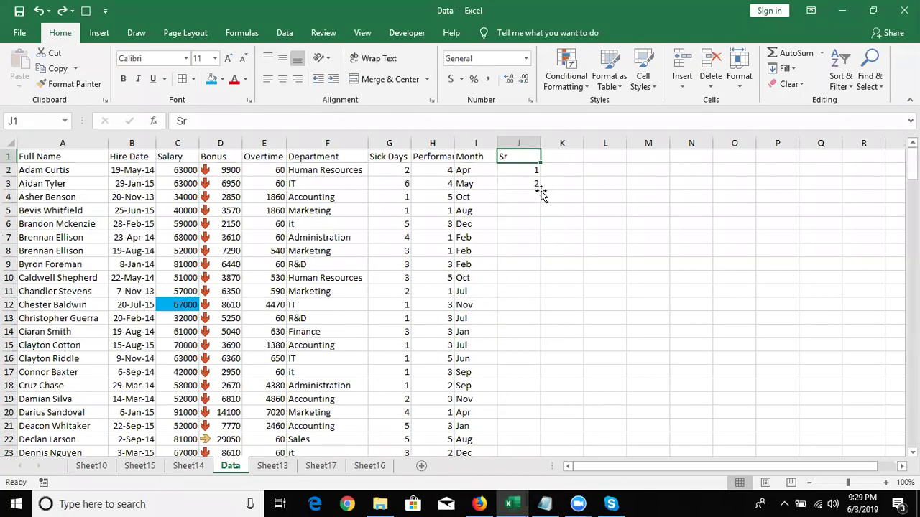
pyautogui.hotkey('ctrl', 'shift', 'Down')
pyautogui.press('Delete')
pyautogui.press('Down')
pyautogui.press('Down')
pyautogui.press('Down')
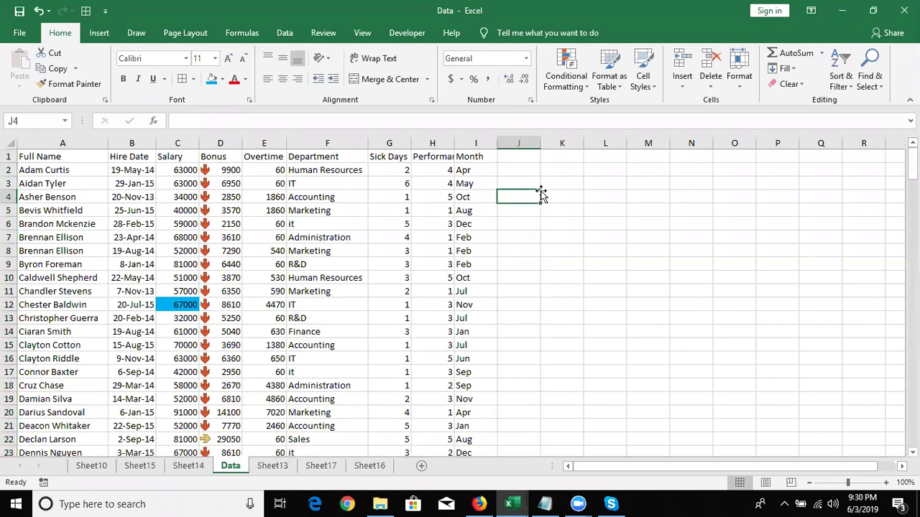
pyautogui.hotkey('shift', 'space')
pyautogui.press('Down')
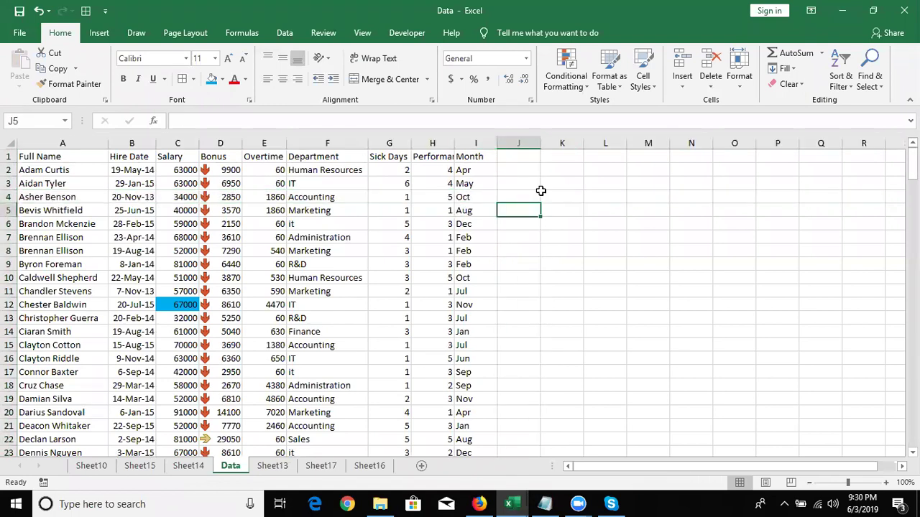
pyautogui.hotkey('shift', 'space')
pyautogui.hotkey('ctrl', 'shift', '+')
pyautogui.press('Down')
pyautogui.press('Down')
pyautogui.press('Down')
pyautogui.press('Down')
pyautogui.hotkey('shift', 'space')
pyautogui.hotkey('ctrl', 'shift', '+')
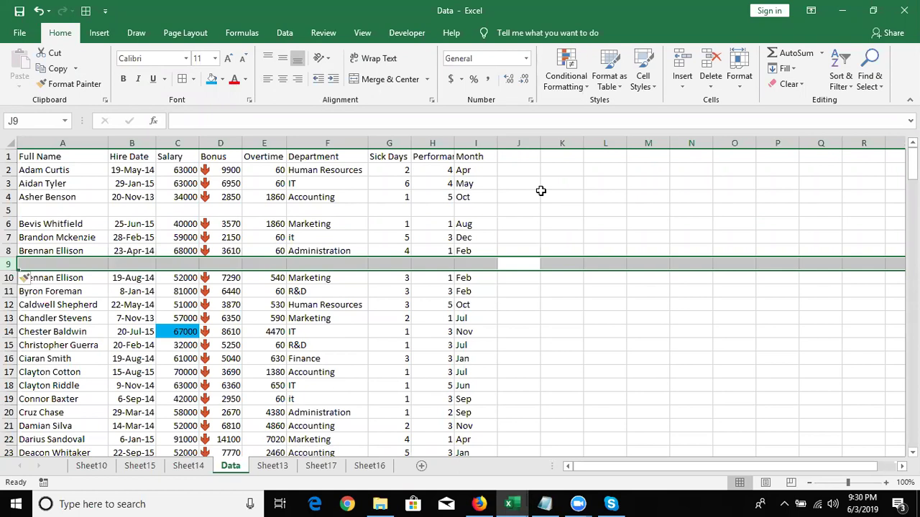
# - Undo both inserted blank rows and minimise Excel to the desktop
pyautogui.hotkey('ctrl', 'z')
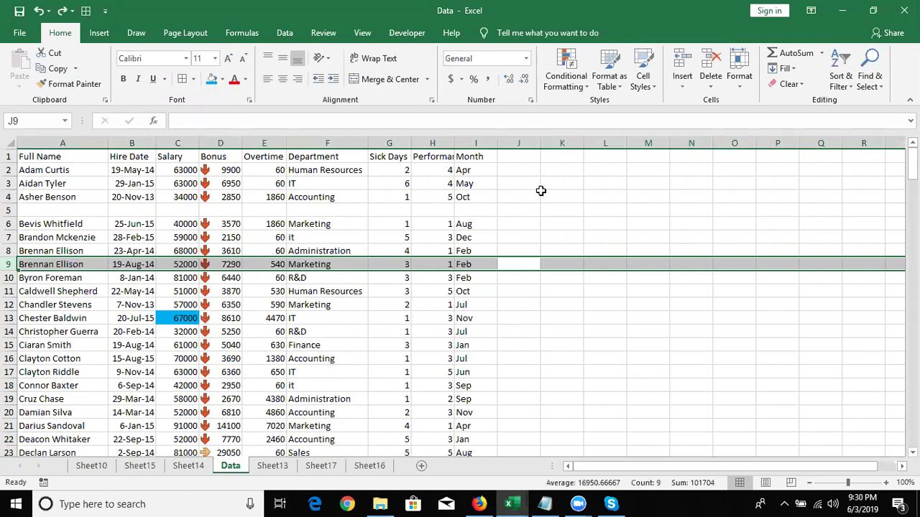
pyautogui.hotkey('ctrl', 'z')
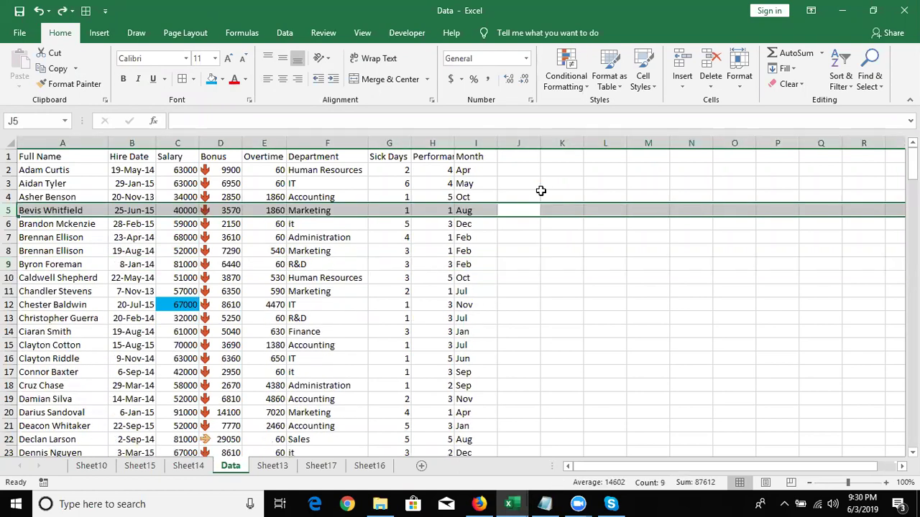
pyautogui.press('super+d')
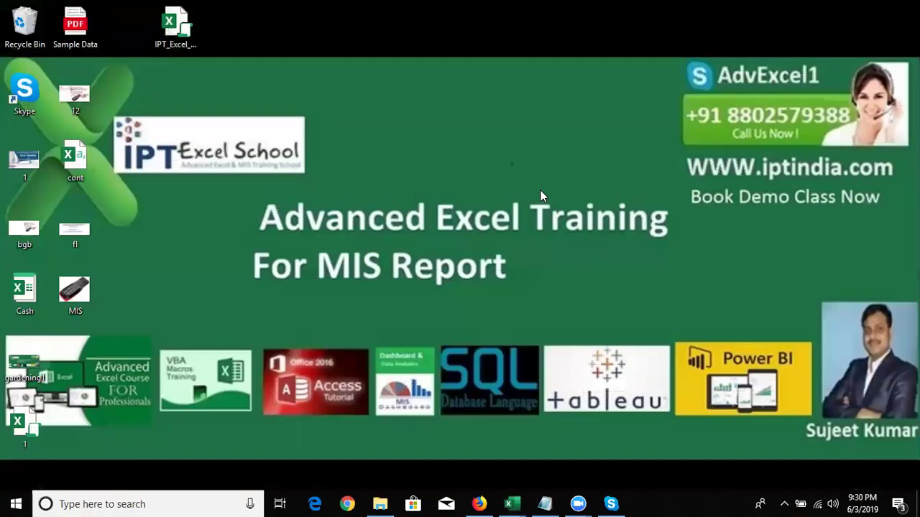